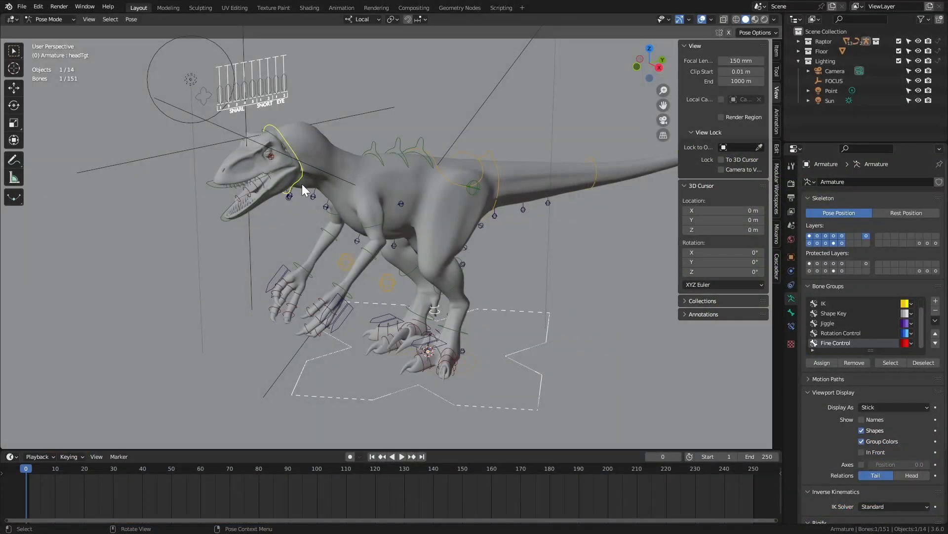
- Try moving the headTgt bone and rotating the jaw bone to test the raptor's head rig
key("g")
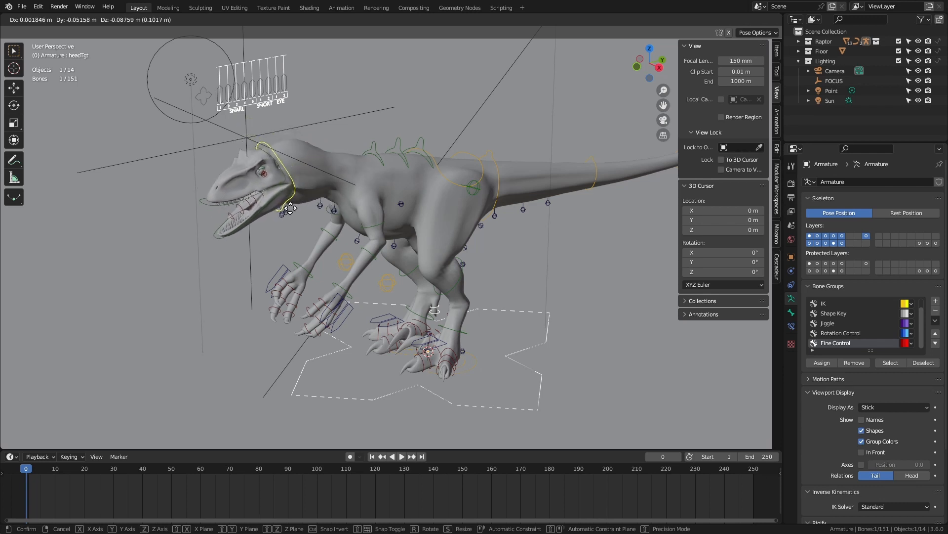
left_click(263, 189)
left_click(258, 203)
key("r")
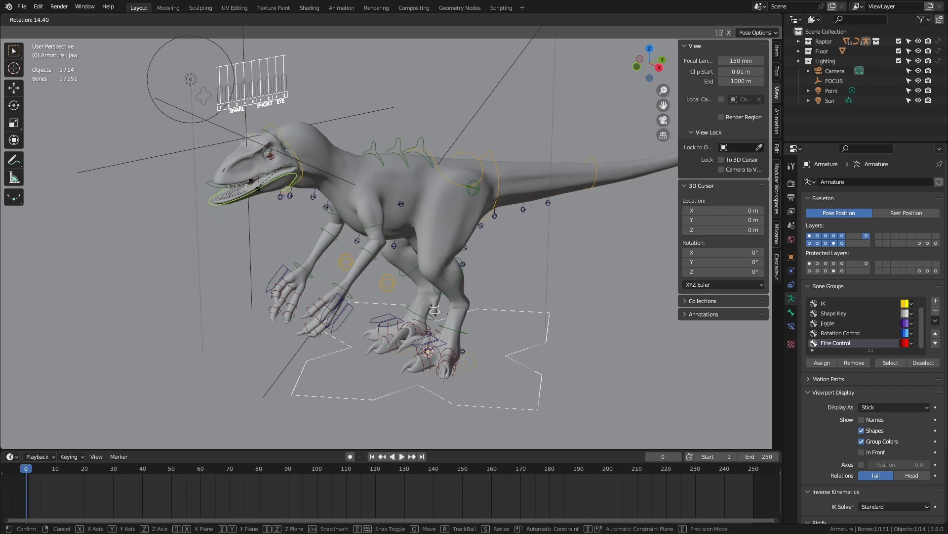
left_click(259, 187)
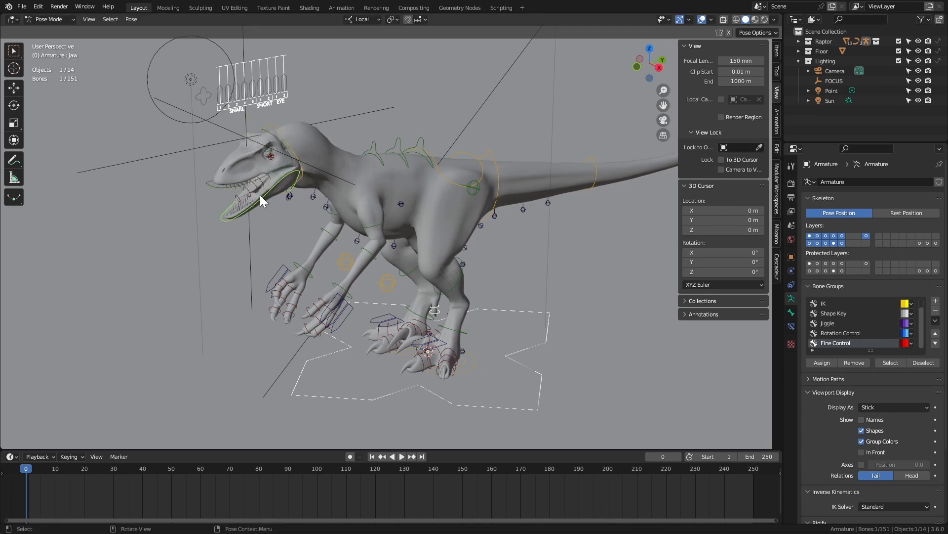
- Try lowering the body with the hip root control, and test moving the headTgt control as well
left_click(384, 292)
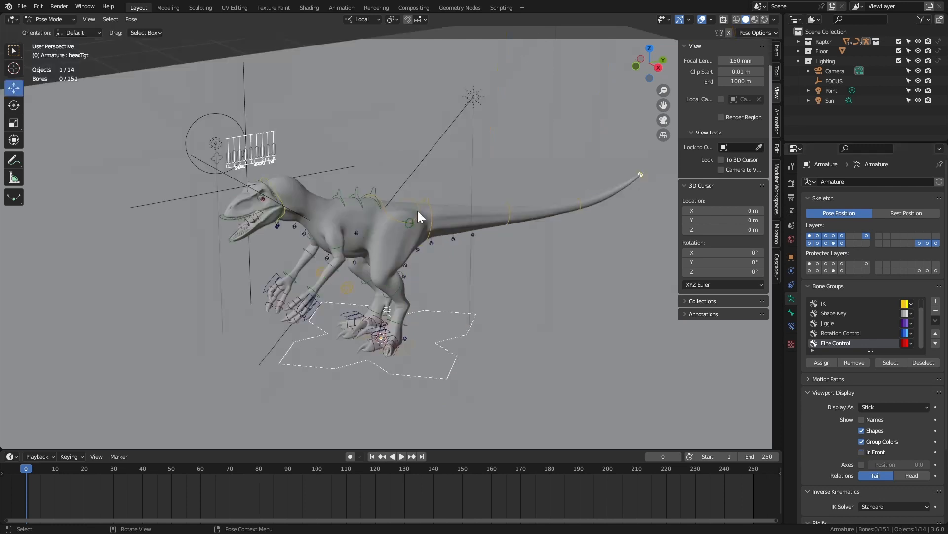
key("g")
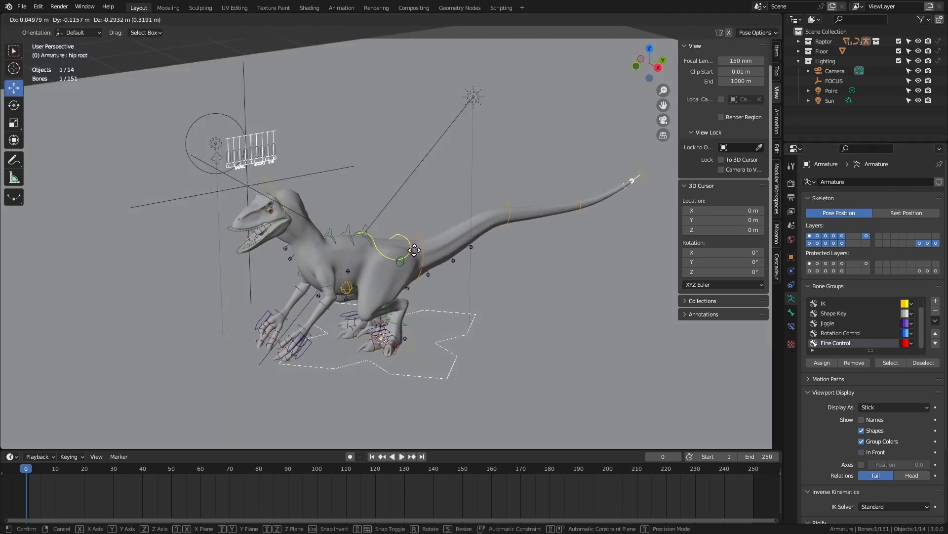
left_click(315, 210)
left_click(282, 201)
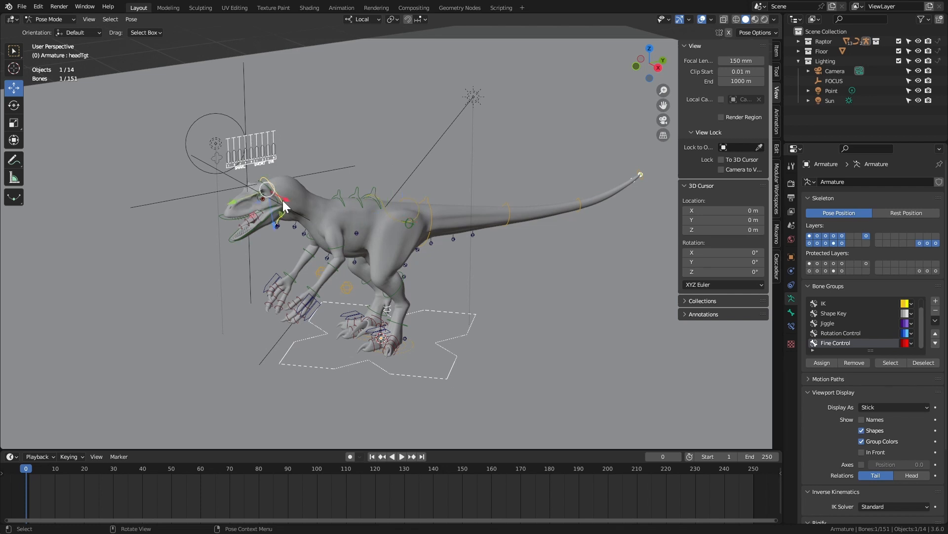
key("g")
left_click(279, 226)
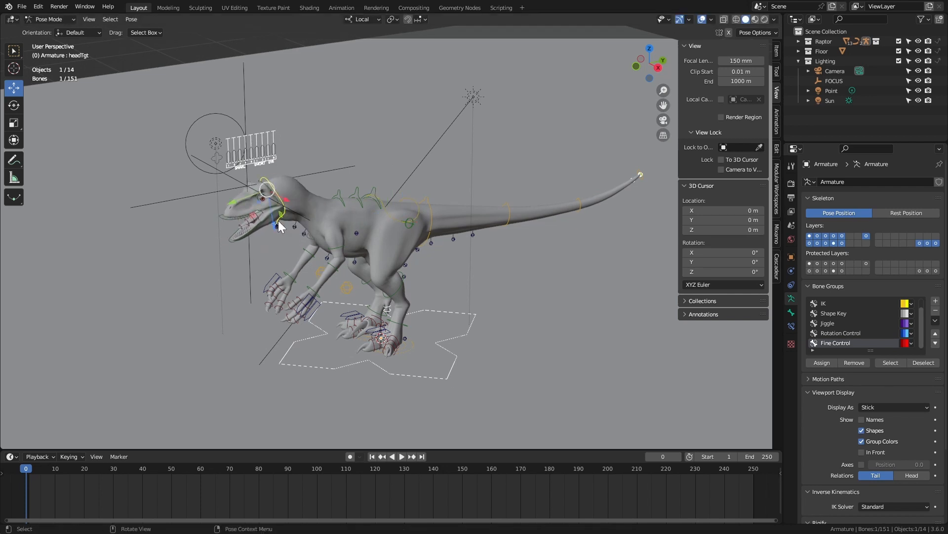
- Try moving the left foot with legIK_L and curling the claw with claw3Control_L
left_click(408, 352)
key("g")
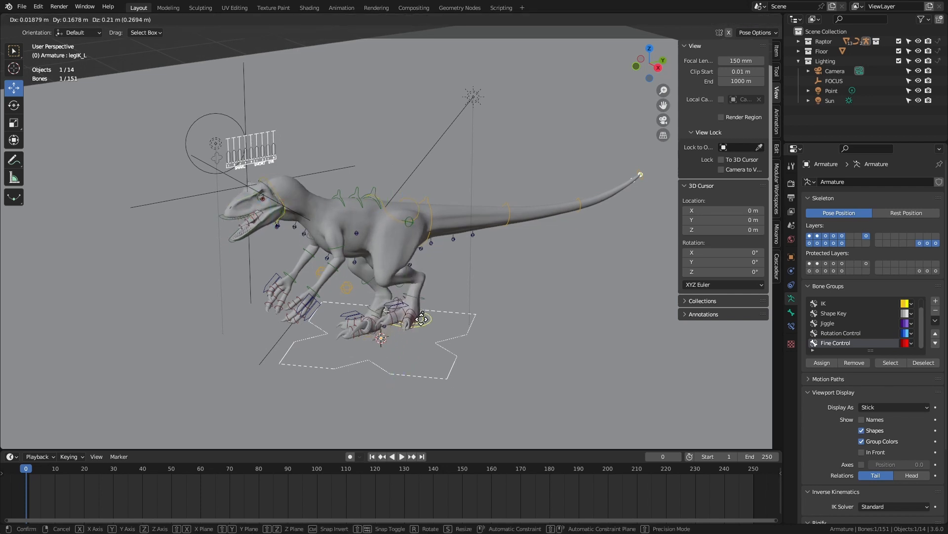
left_click(363, 304)
left_click(364, 300)
key("g")
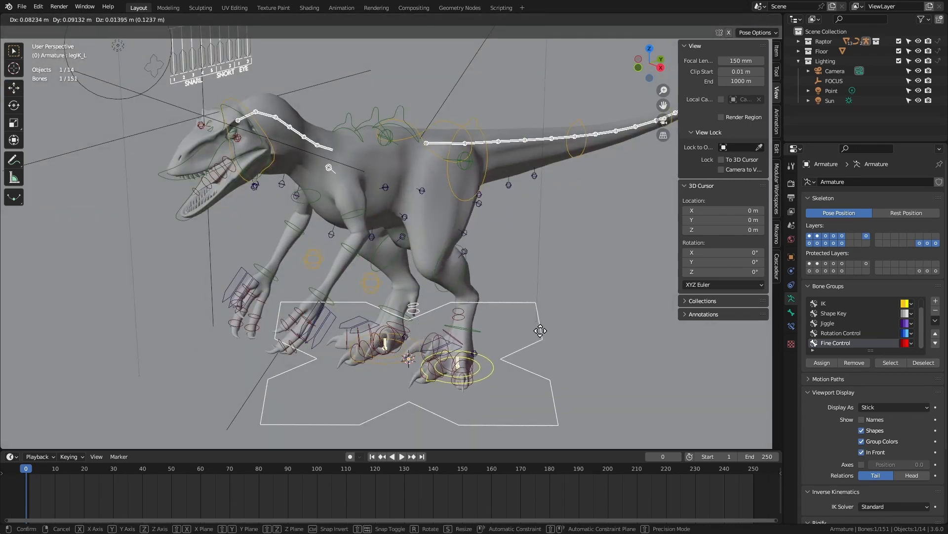
right_click(524, 330)
key("r")
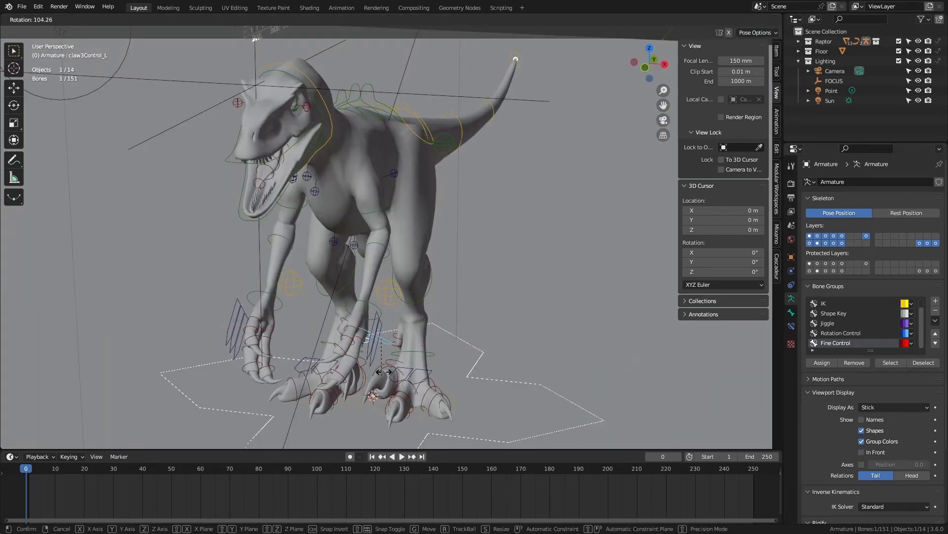
right_click(388, 345)
- Try moving one of the SNARL shape key sliders above the raptor's head
scroll(316, 269, "down", 4)
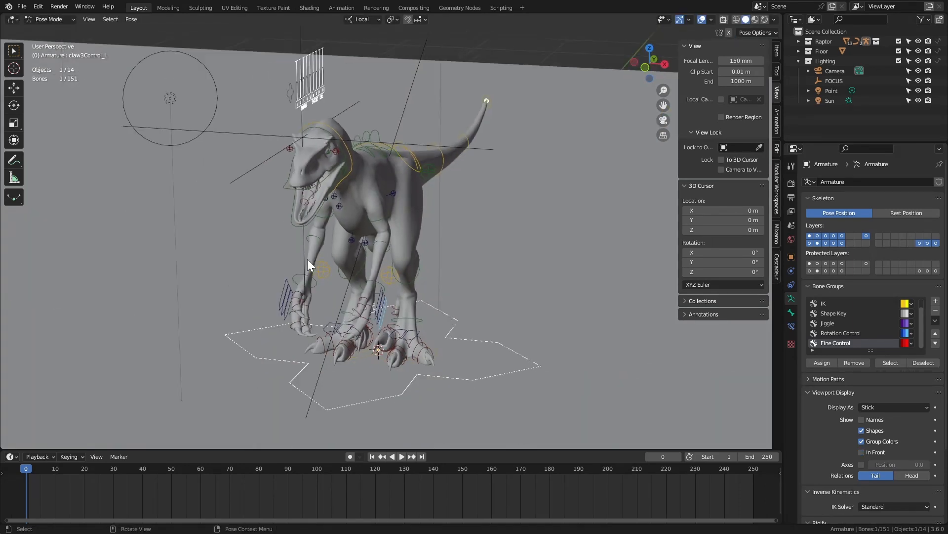
scroll(411, 173, "up", 4)
middle_click_drag(410, 173, 394, 179)
middle_click_drag(371, 133, 395, 183, "shift")
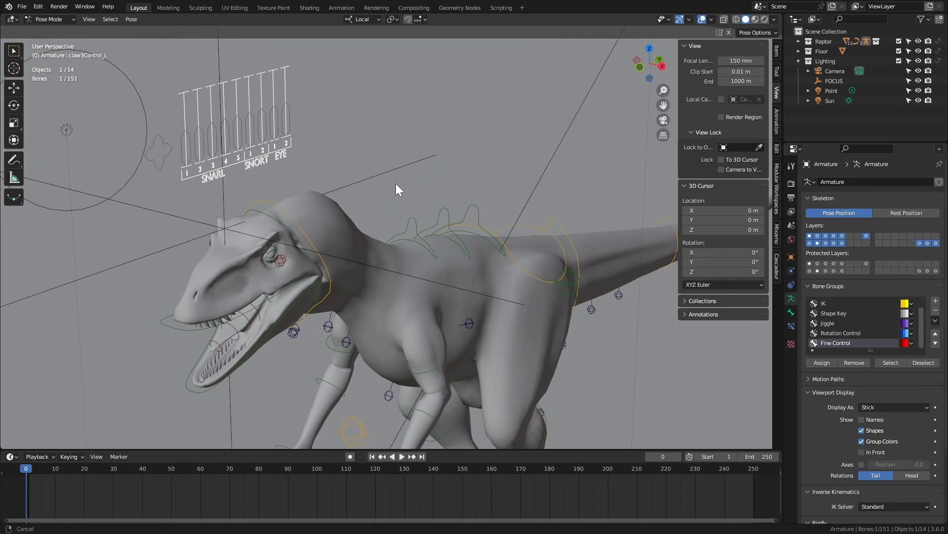
left_click(200, 151)
key("g")
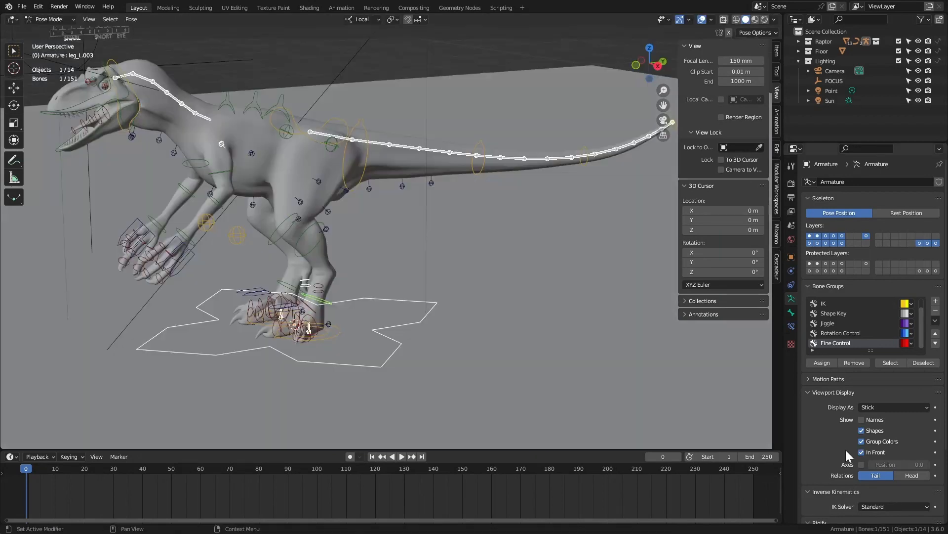
- Turn off the armature's custom bone shapes and try moving the headTgt bone in stick display
left_click(862, 430)
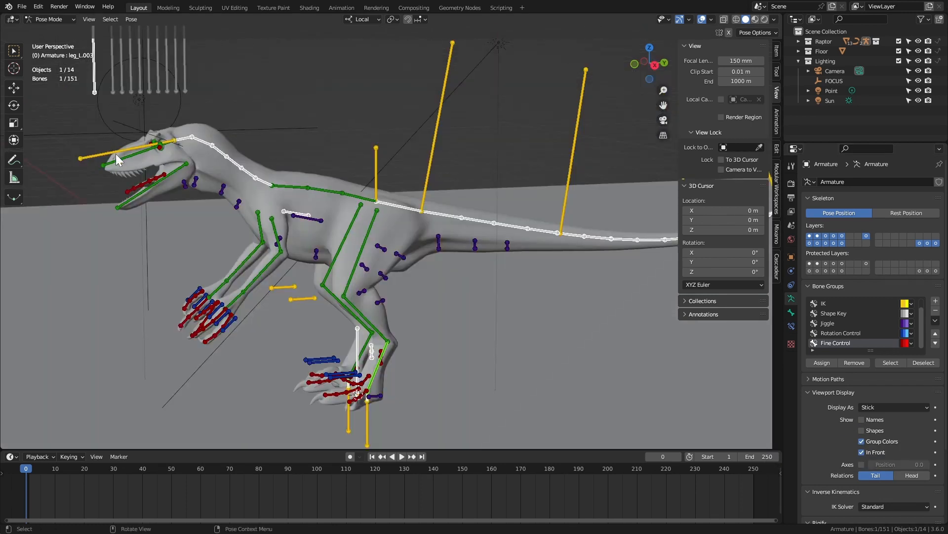
left_click(118, 155)
key("g")
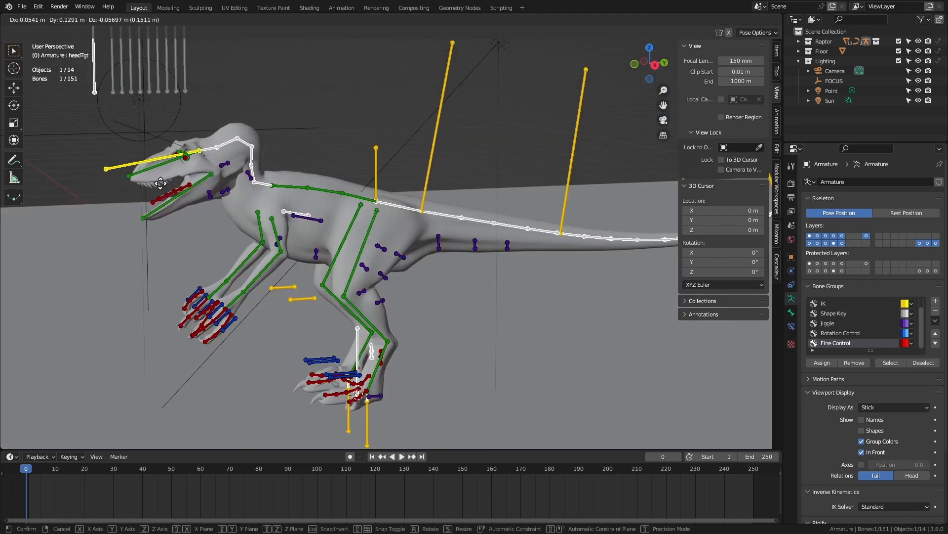
right_click(135, 192)
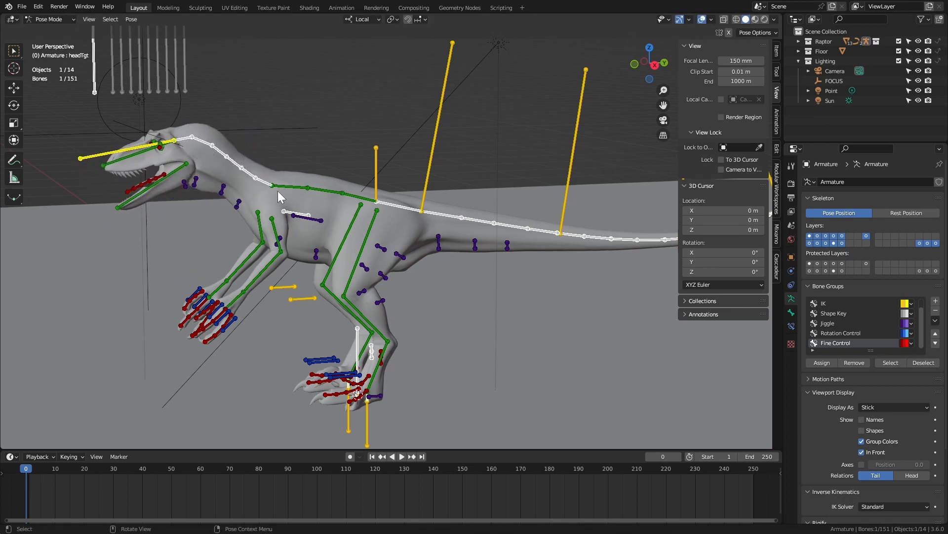
- Inspect the neck.003, head and headTgt bones, comparing the Deform setting of head and headTgt
scroll(277, 191, "up", 1)
left_click(177, 149)
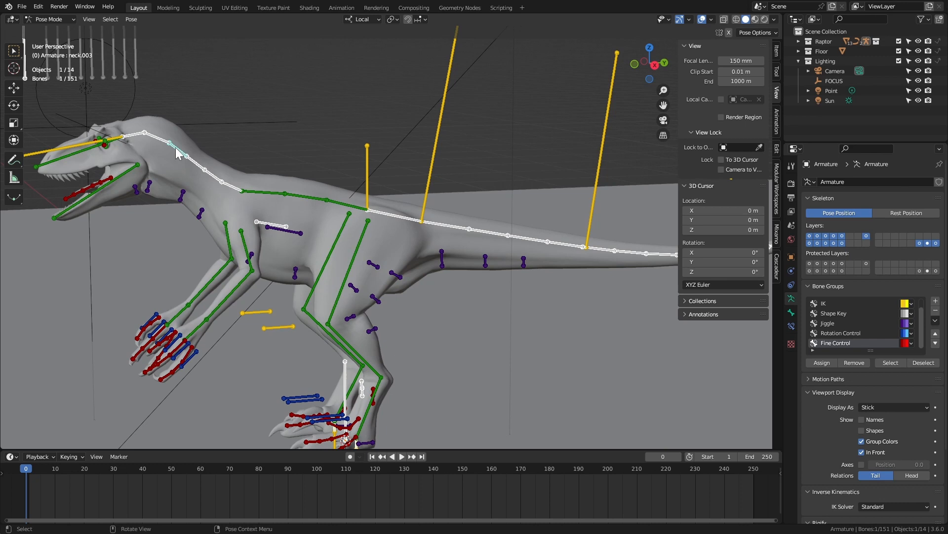
left_click(105, 144)
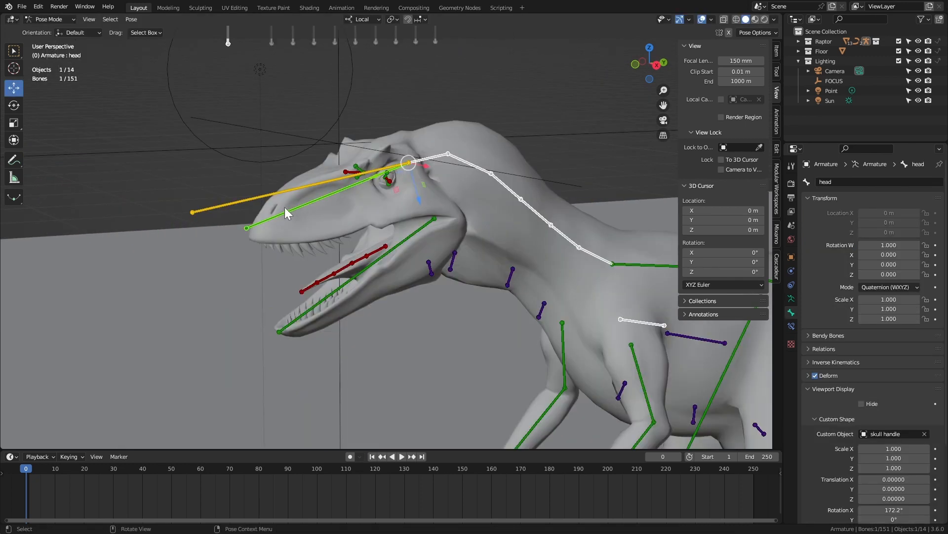
left_click(304, 186)
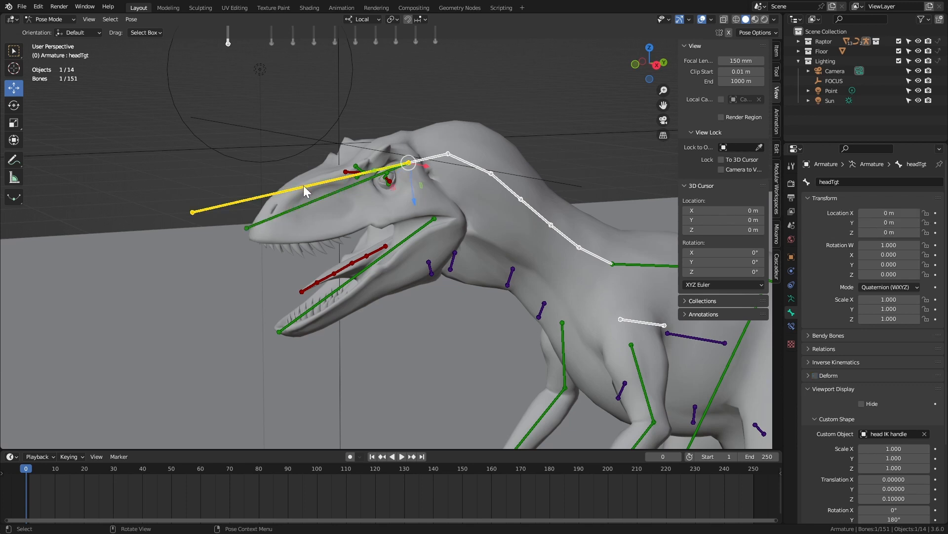
left_click(306, 204)
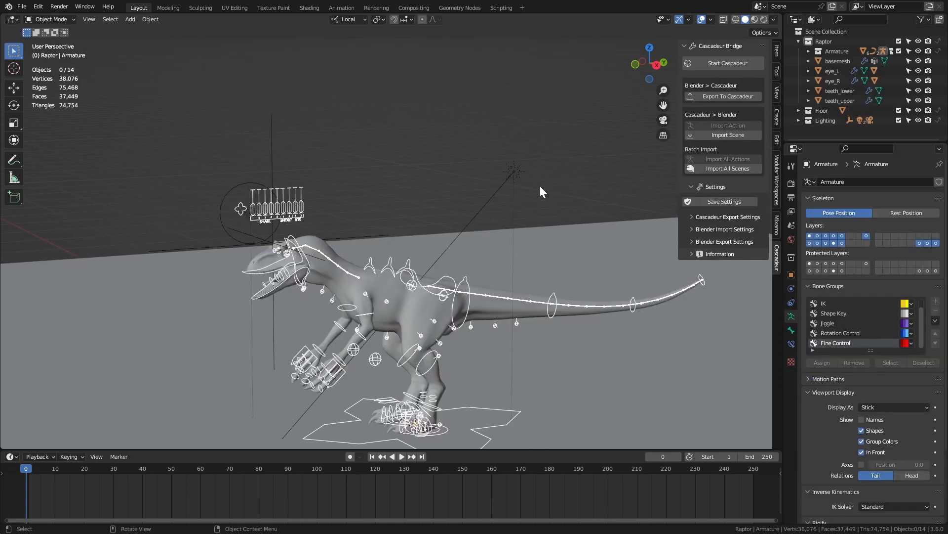
- Select all objects in the Raptor collection and export them to Cascadeur with the Selected Objects option enabled
left_click(827, 40)
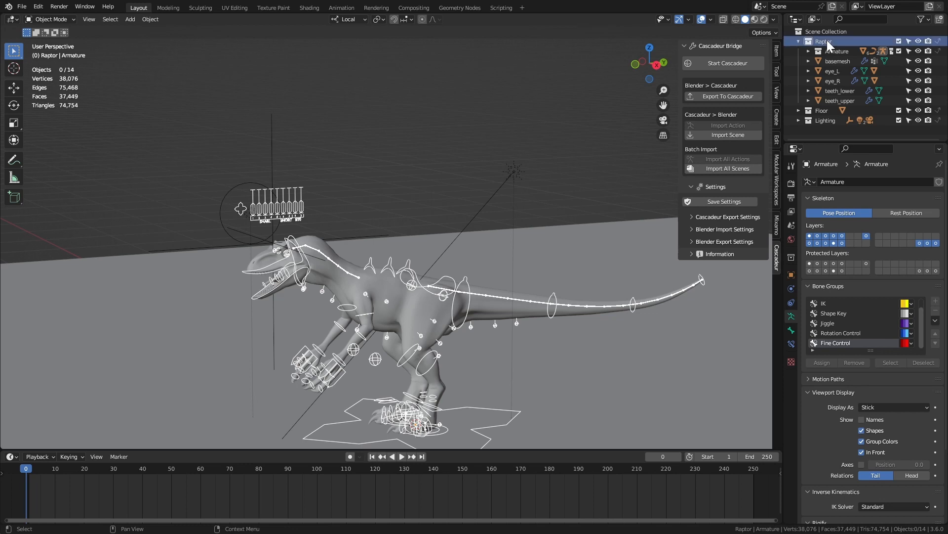
right_click(827, 41)
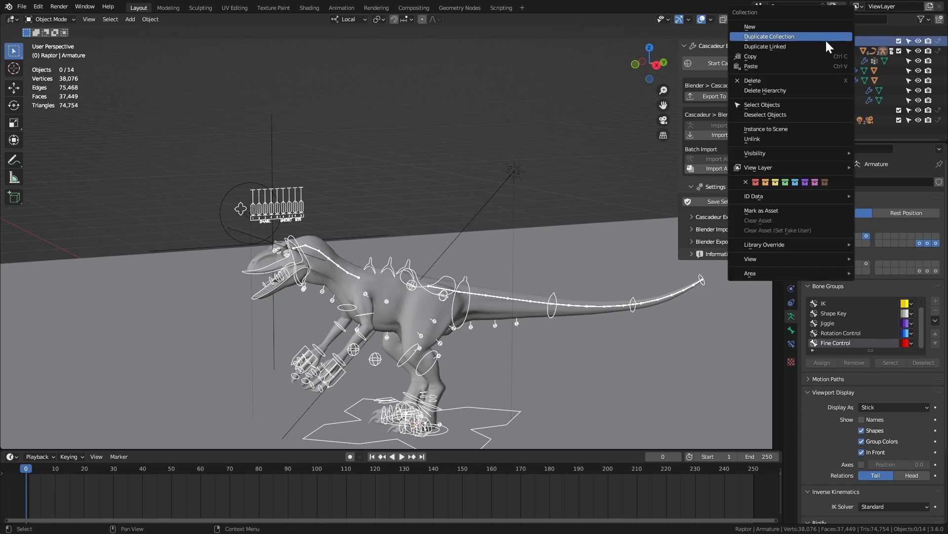
left_click(777, 103)
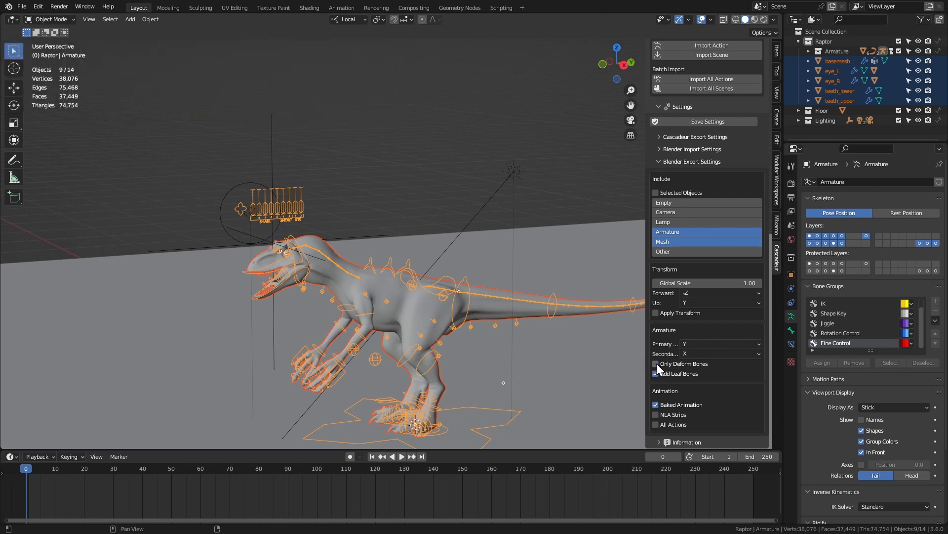
left_click(658, 192)
scroll(676, 378, "up", 4)
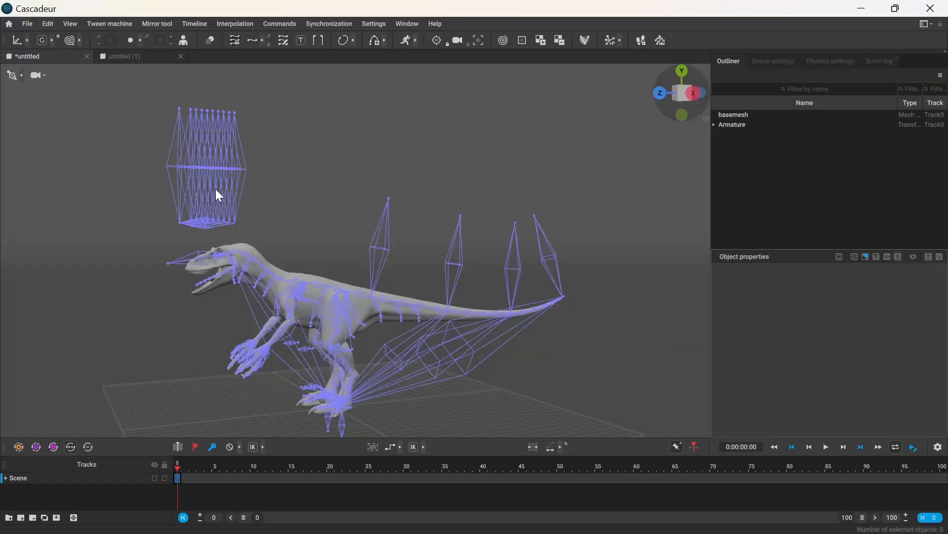
- Examine the raptor skeleton imported into Cascadeur, especially the joints at the tip of the tail
scroll(216, 188, "up", 2)
scroll(400, 231, "down", 2)
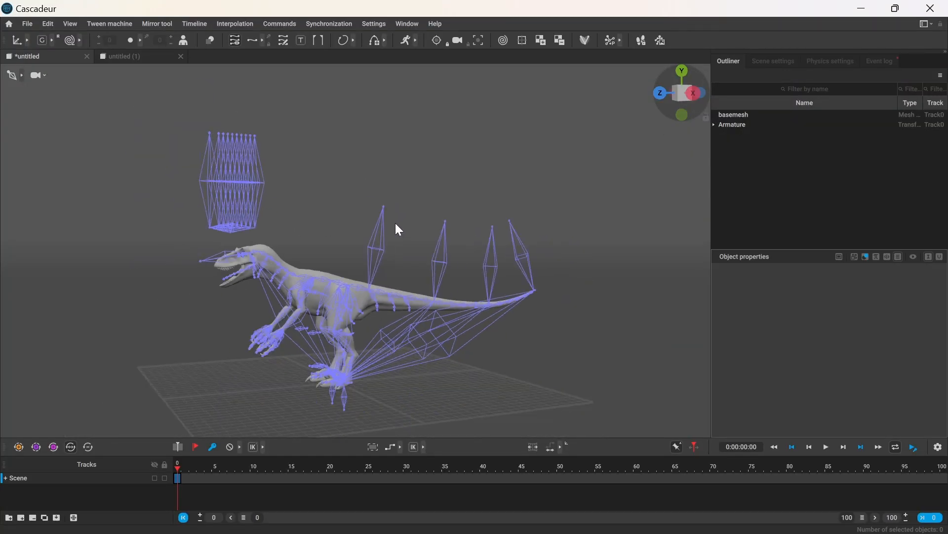
scroll(405, 325, "up", 1)
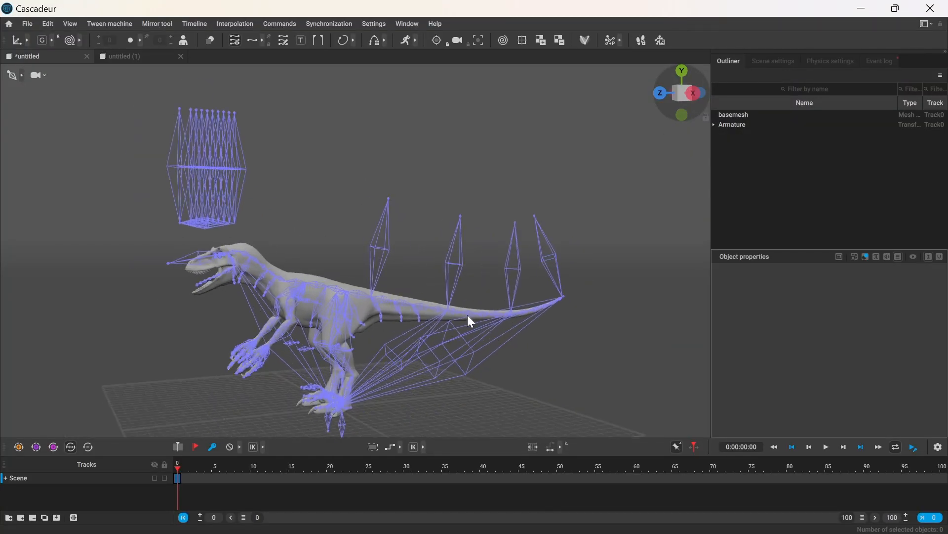
scroll(552, 303, "up", 3)
middle_click_drag(567, 306, 128, 247)
scroll(344, 286, "up", 4)
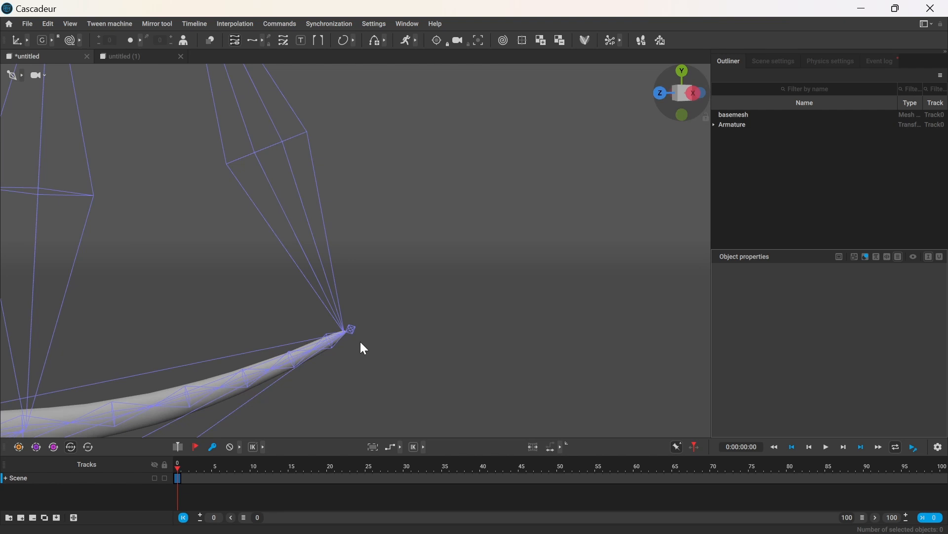
- Switch to the second Cascadeur scene and re-export the selected raptor from Blender without leaf bones
left_click(121, 57)
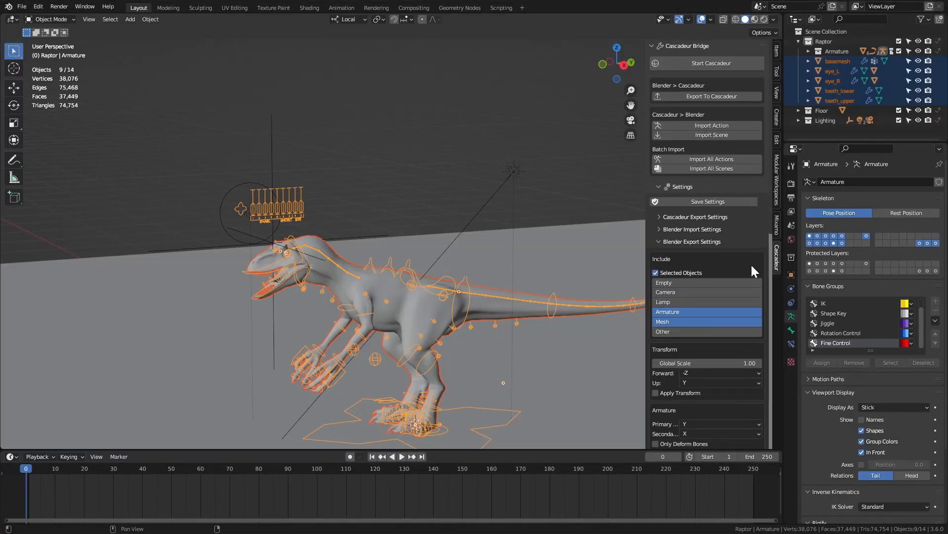
scroll(751, 262, "down", 5)
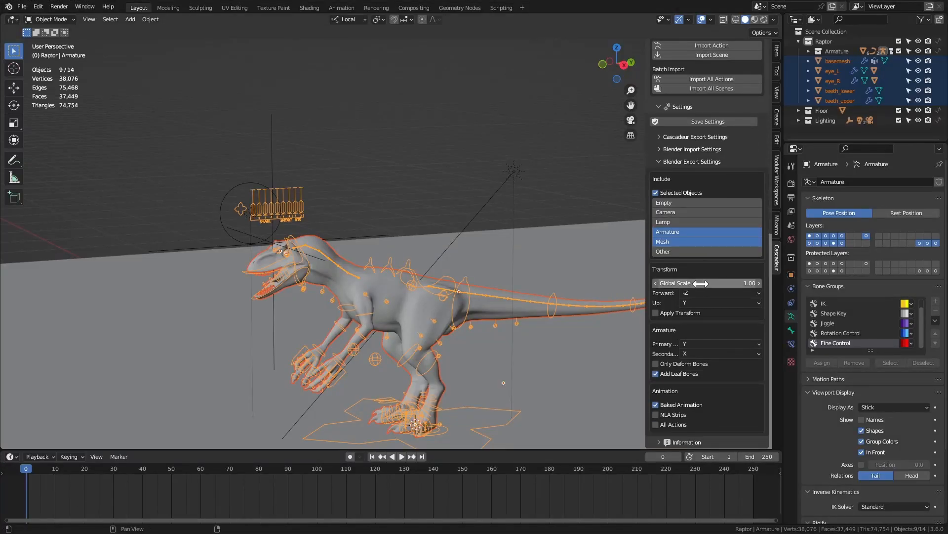
scroll(693, 282, "up", 4)
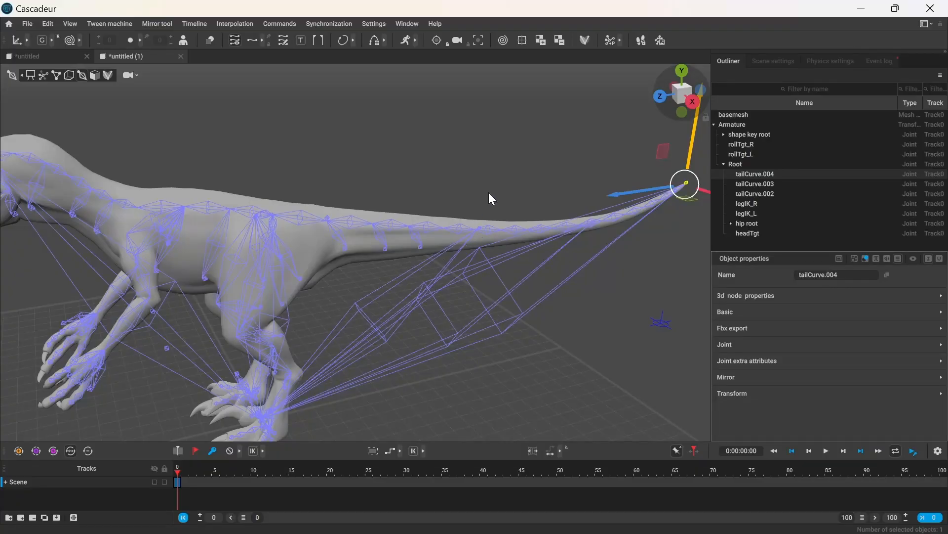
- Examine the tail's joint chain in the re-exported scene, selecting Root and tail.014 near the tip
scroll(488, 192, "up", 3)
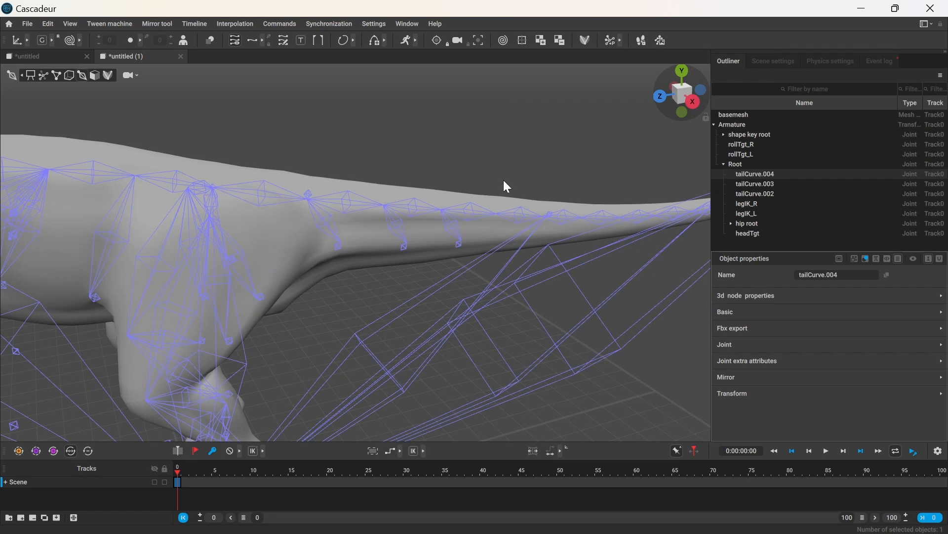
middle_click_drag(489, 174, 33, 251)
left_click(222, 202)
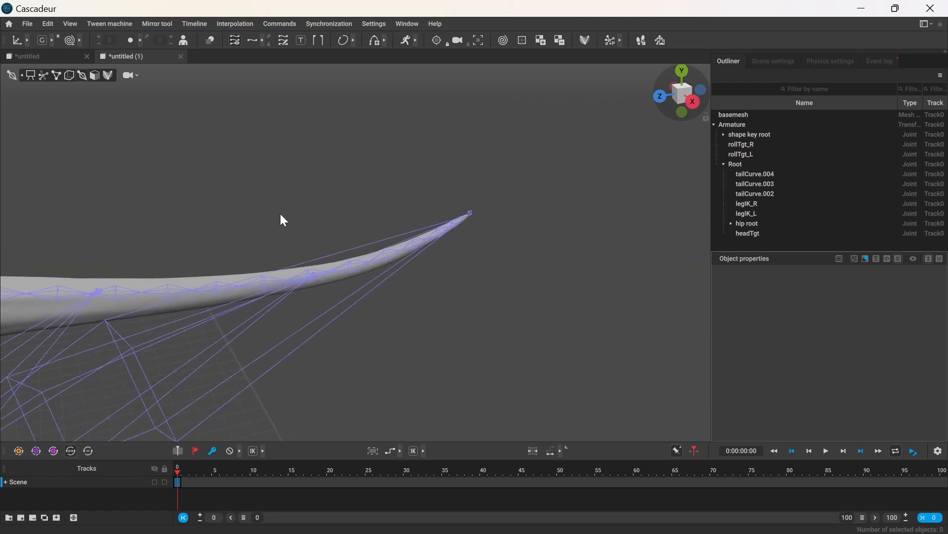
right_click_drag(280, 218, 443, 204)
left_click(442, 205)
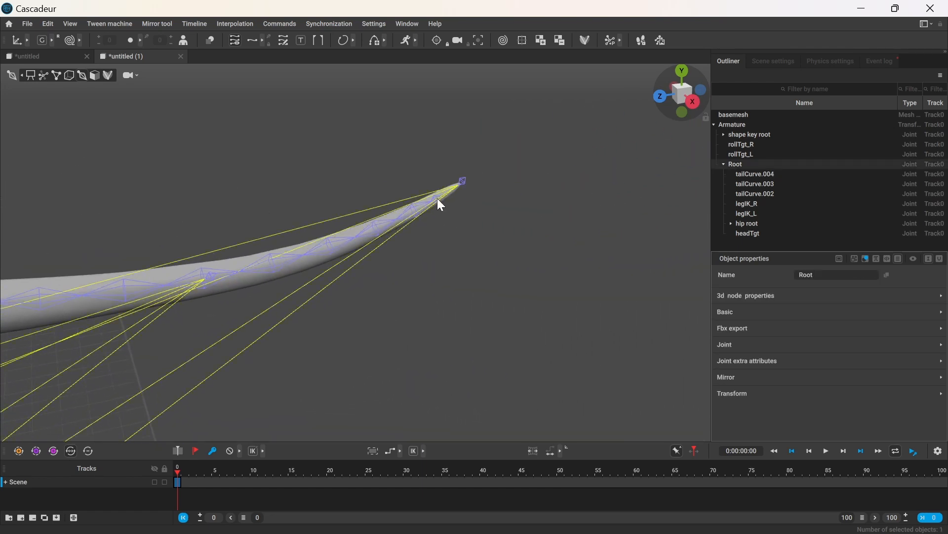
left_click(441, 203)
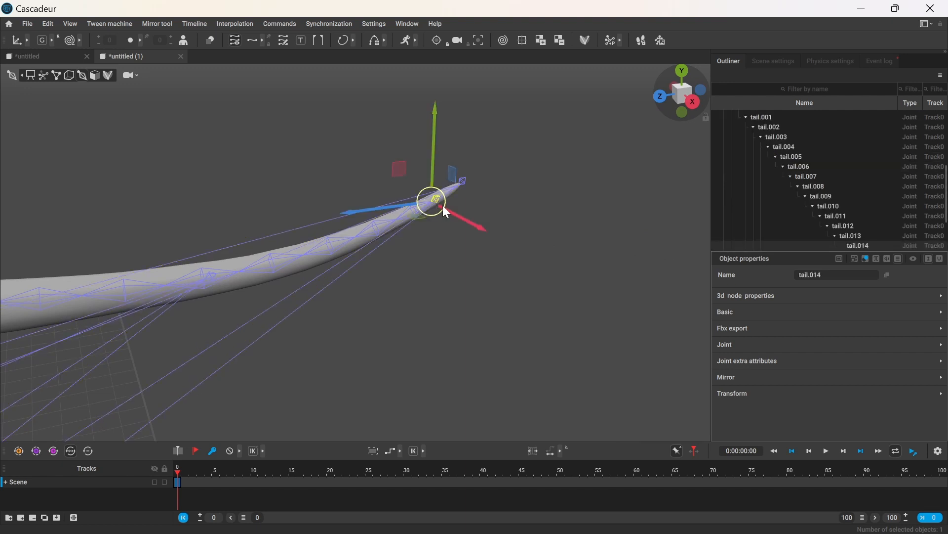
right_click_drag(446, 212, 505, 188)
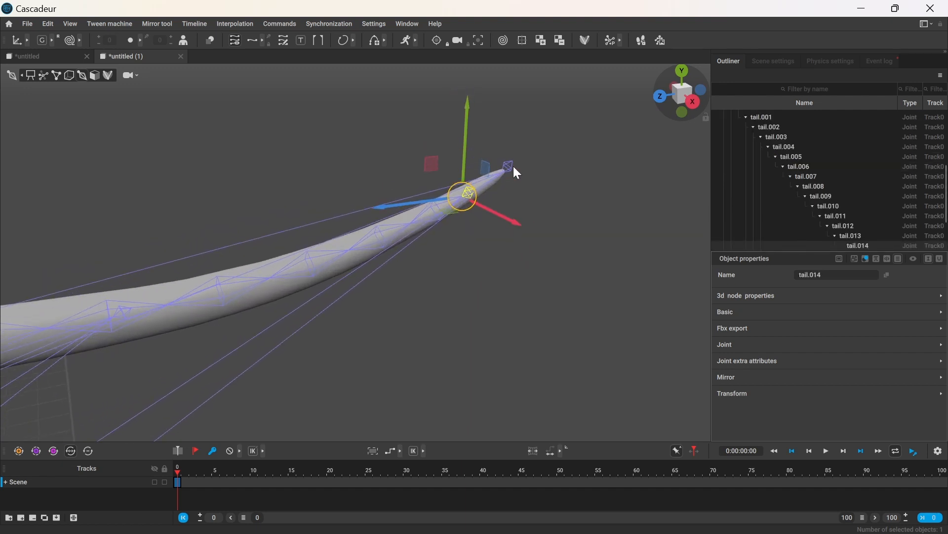
- Examine the tail control joints in the re-exported scene, selecting tailCurve.004 and tailCurve.002
left_click(514, 167)
right_click_drag(506, 131, 233, 382)
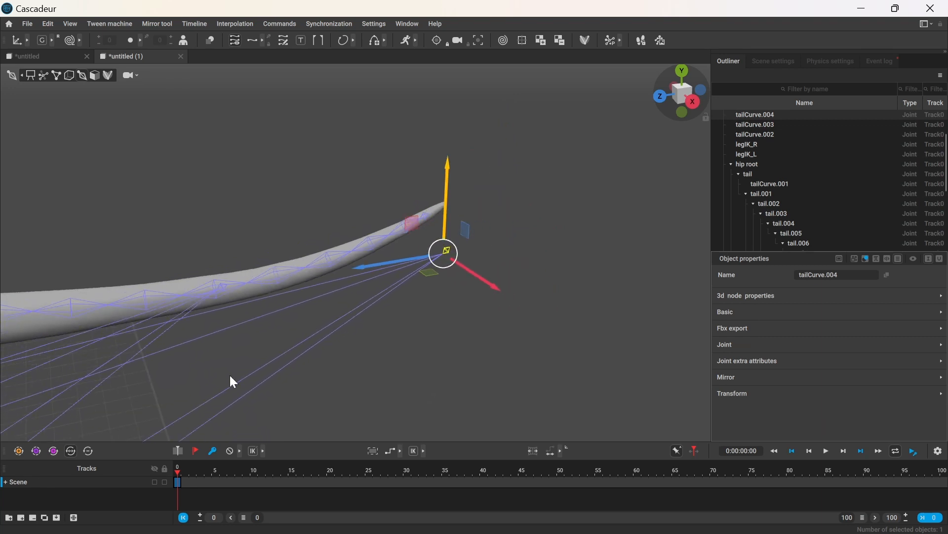
right_click_drag(471, 228, 331, 265)
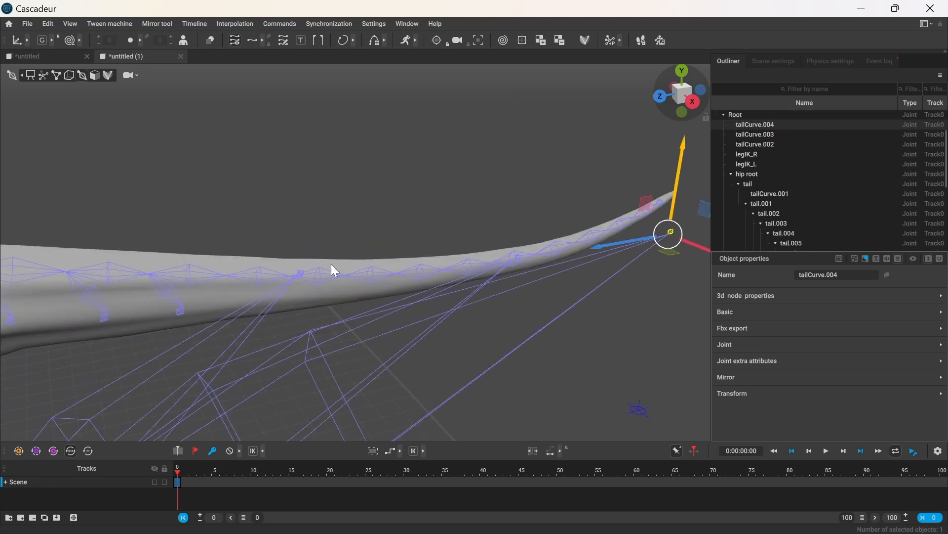
left_click(298, 272)
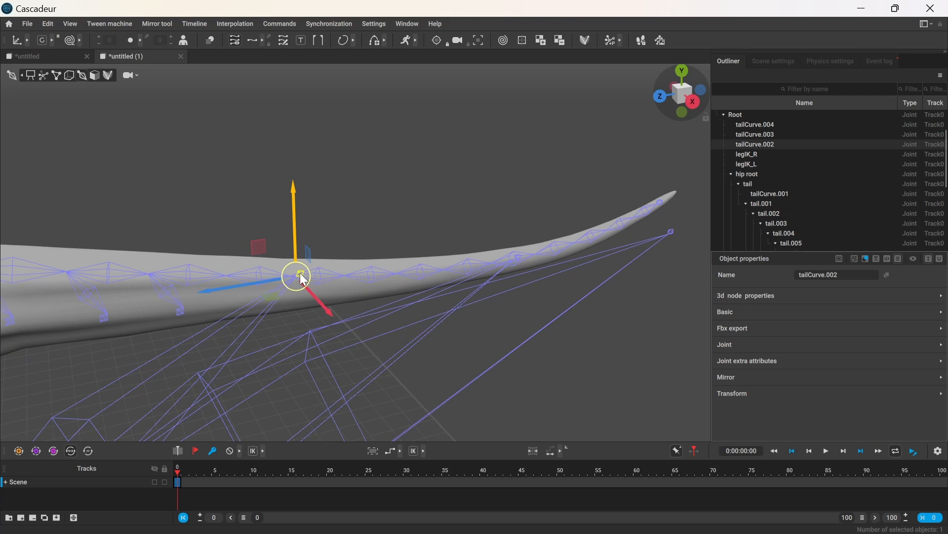
scroll(267, 232, "down", 5)
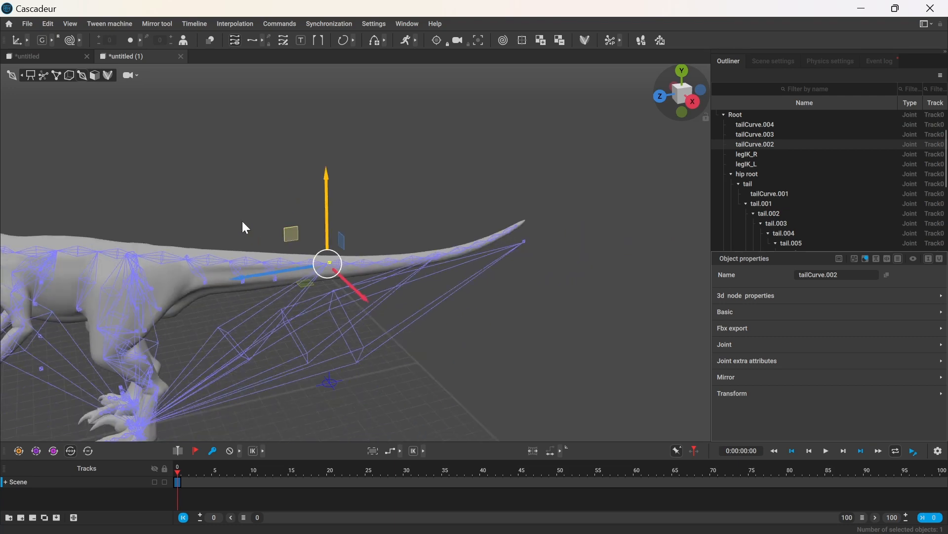
middle_click_drag(214, 204, 502, 224)
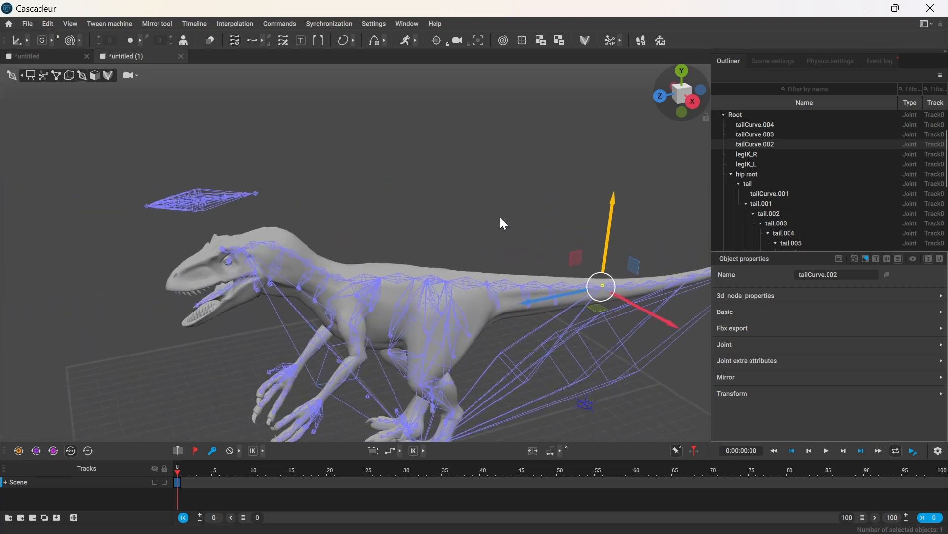
- Examine the head's joints around the eye and brow, selecting head and eyelidBottom_R
scroll(262, 255, "up", 10)
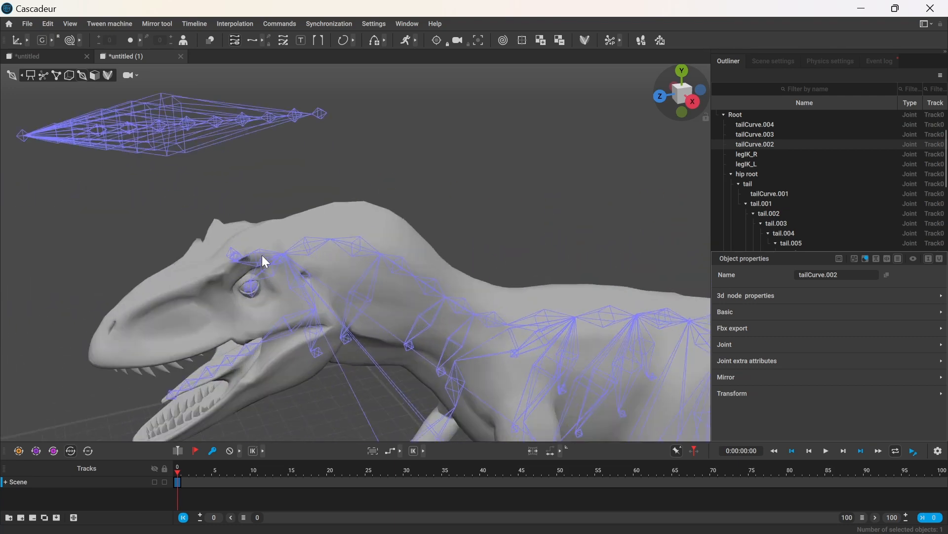
left_click(111, 258)
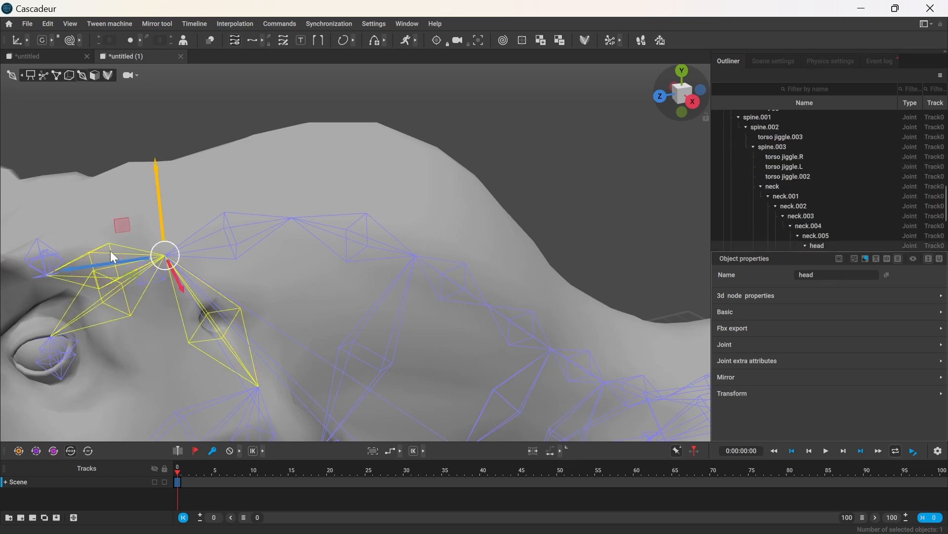
middle_click_drag(138, 195, 243, 142)
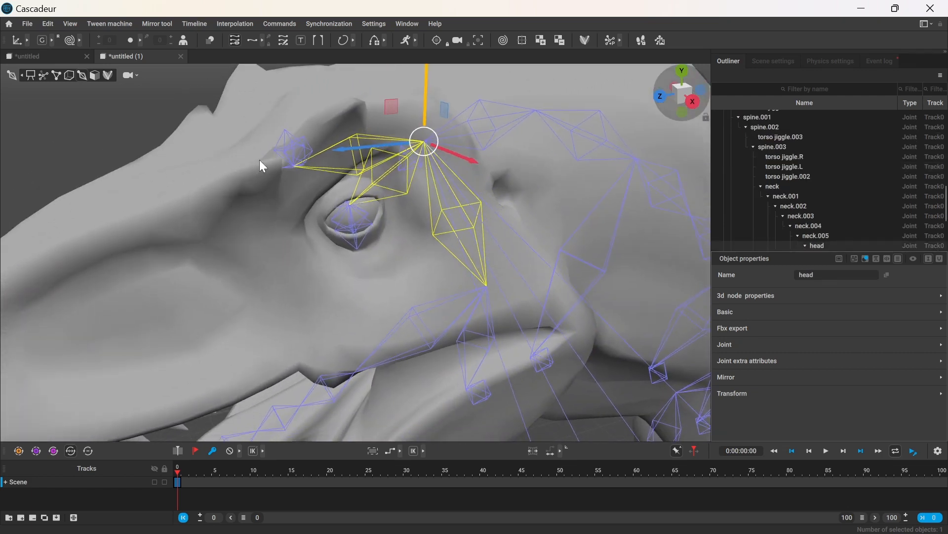
left_click(306, 159)
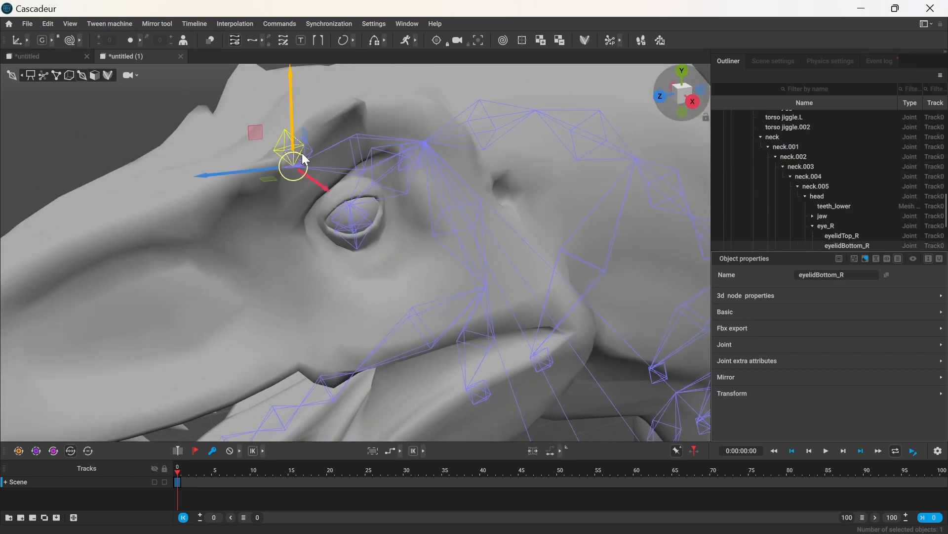
left_click(420, 169)
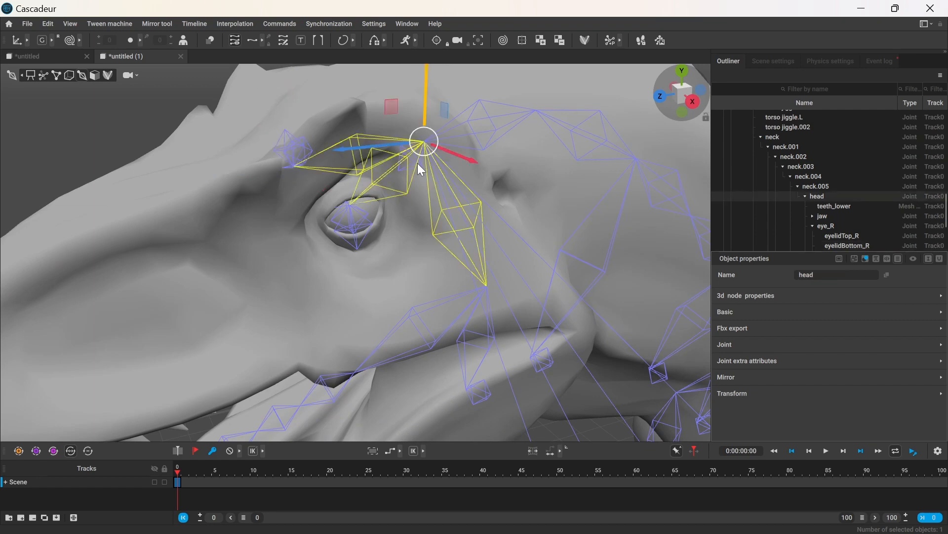
- Switch to the first Cascadeur scene and compare headTgt and the rest of the skeleton exported with leaf bones
left_click(420, 167)
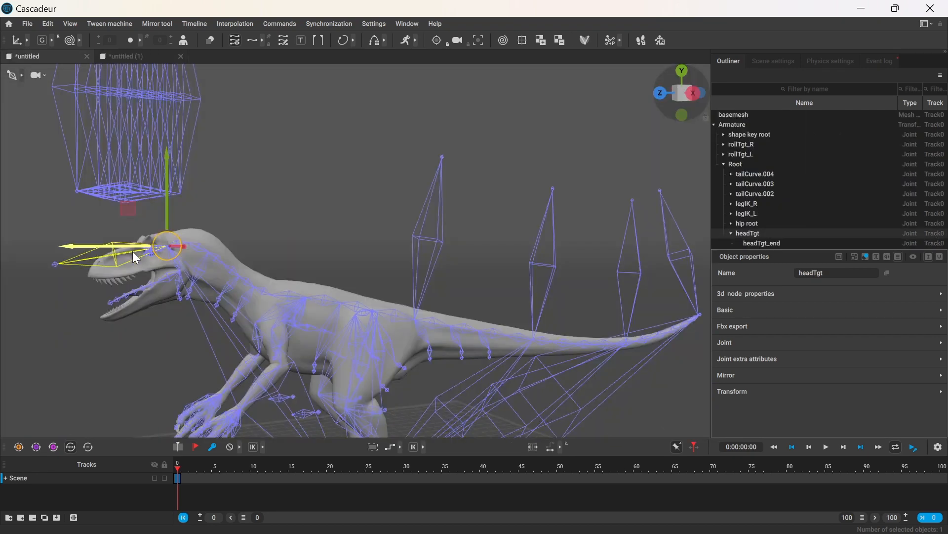
scroll(149, 253, "up", 5)
scroll(156, 253, "down", 2)
middle_click_drag(156, 253, 440, 206)
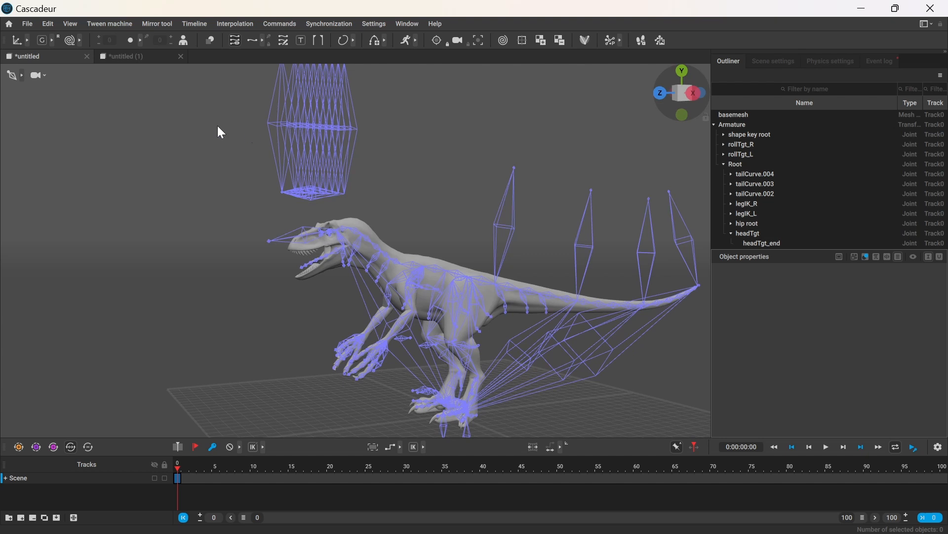
left_click_drag(208, 123, 690, 411)
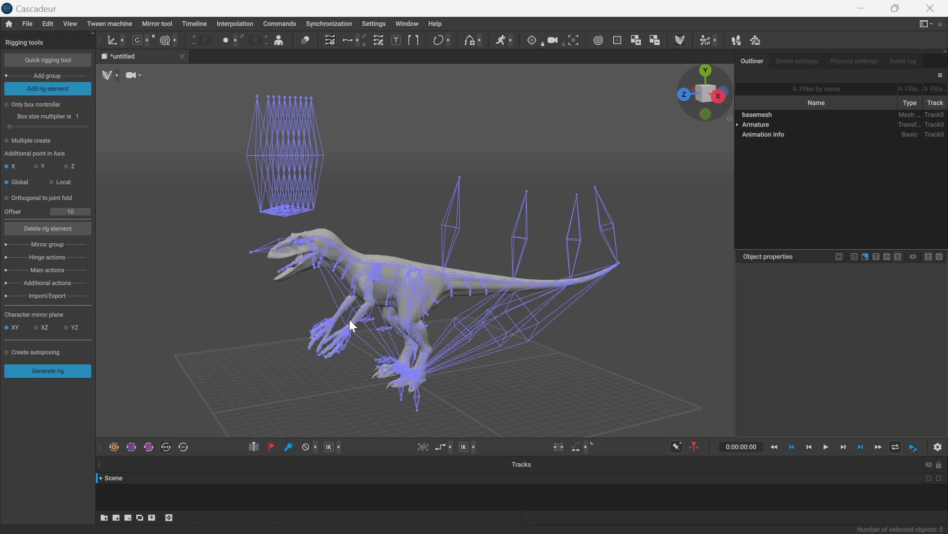
- Examine the raptor's joint hierarchy in rig mode, selecting Root, hip root and spine.001 in turn
scroll(364, 279, "up", 3)
scroll(360, 286, "down", 3)
scroll(419, 269, "up", 5)
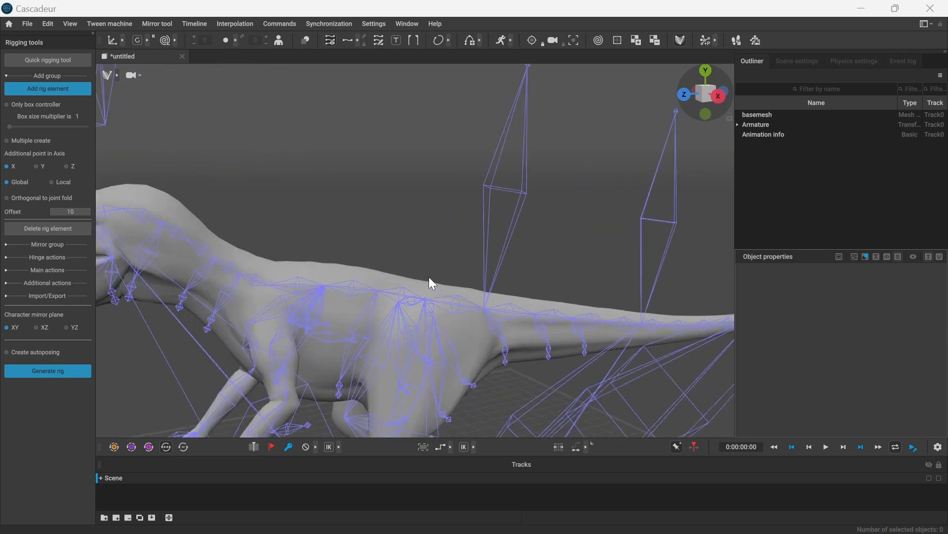
middle_click_drag(431, 279, 403, 239)
right_click_drag(391, 244, 399, 295)
scroll(390, 295, "down", 5)
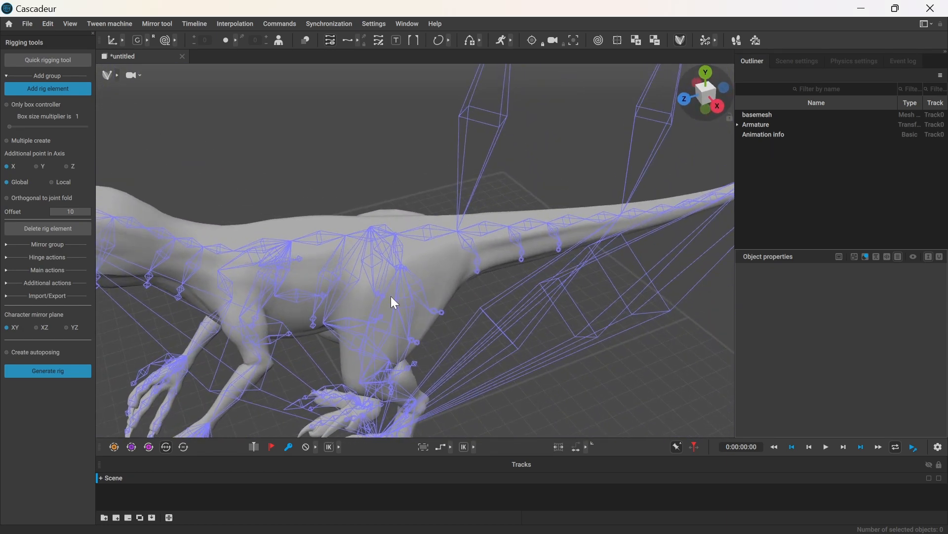
left_click(388, 241)
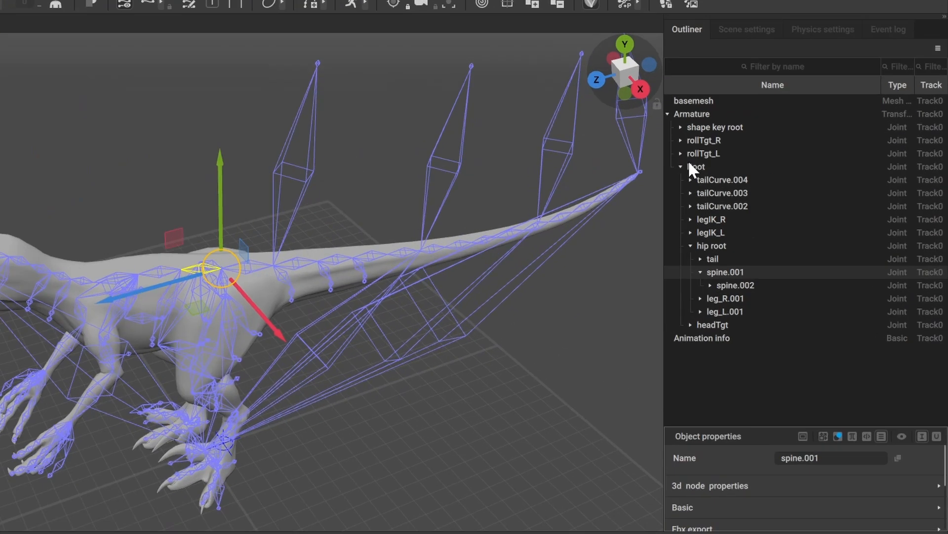
left_click(761, 163)
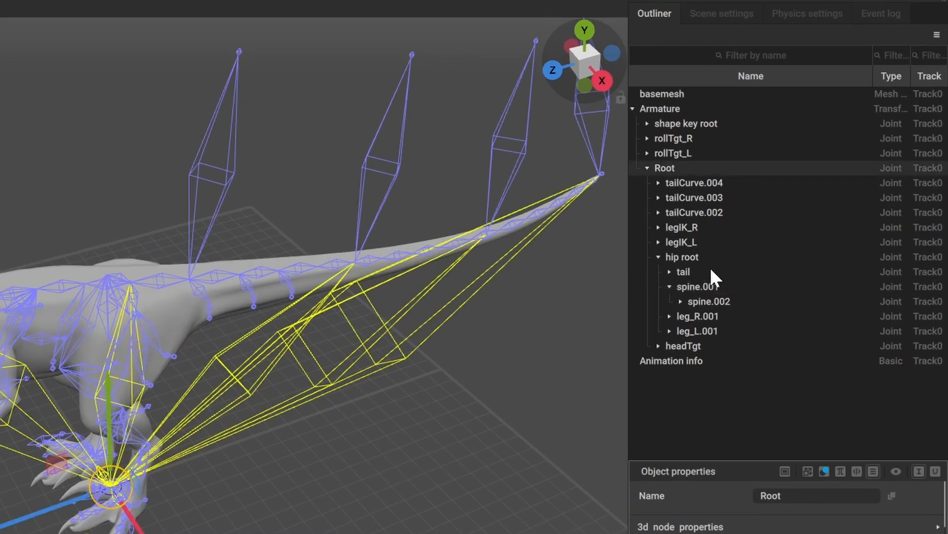
left_click(686, 256)
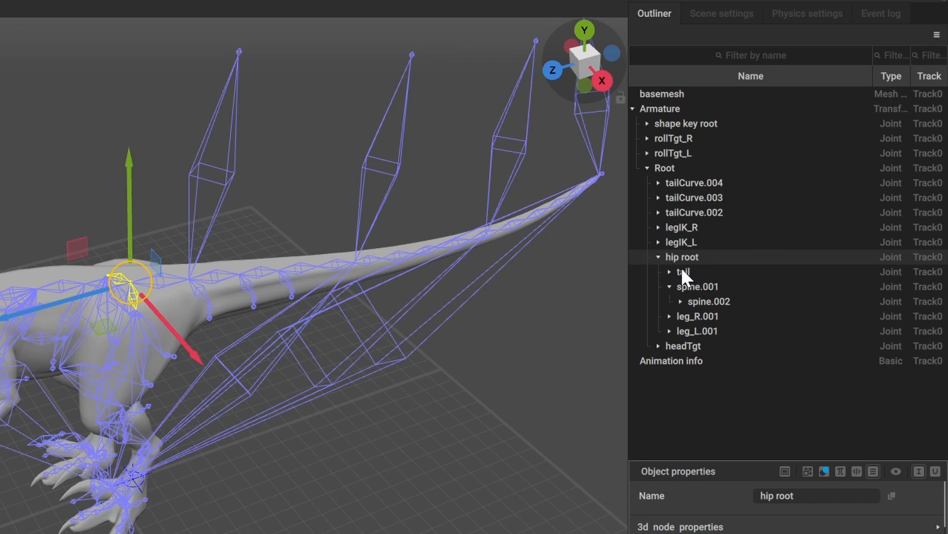
left_click(692, 286)
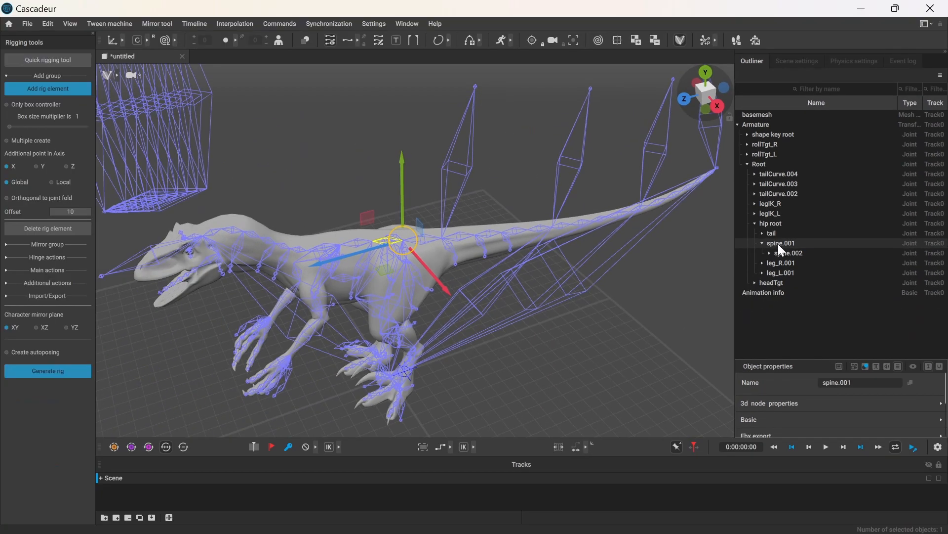
- Add rig elements to spine.001 and spine.002 with the additional point on the Y axis
right_click_drag(439, 304, 398, 169)
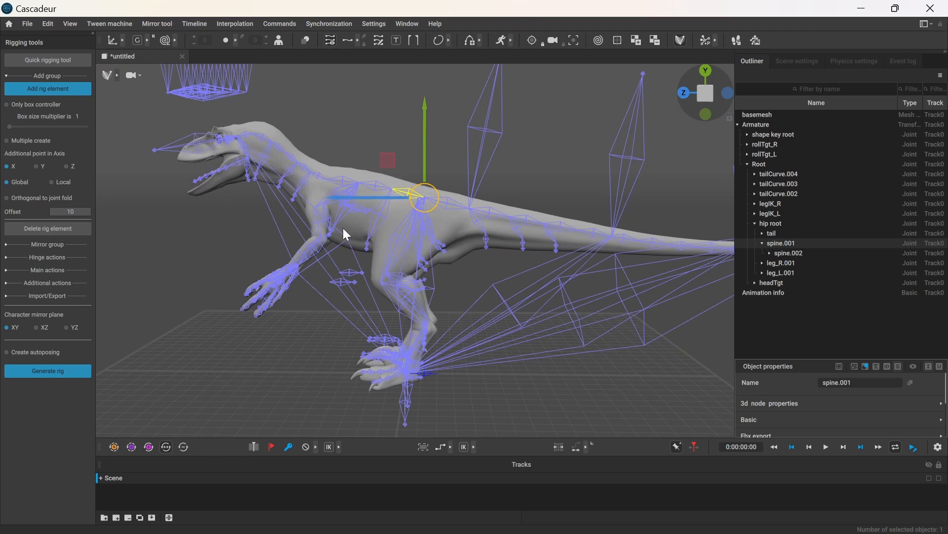
scroll(343, 227, "up", 2)
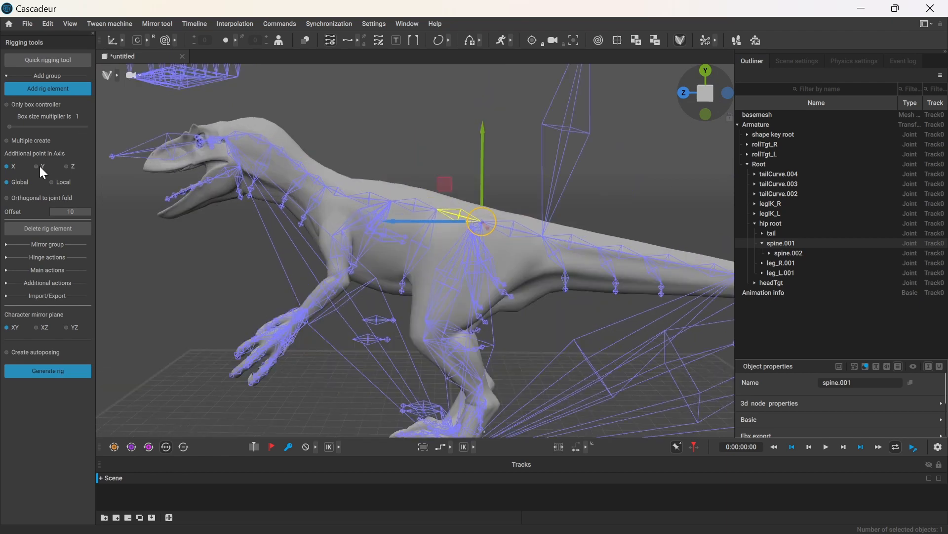
left_click(37, 89)
left_click(419, 209)
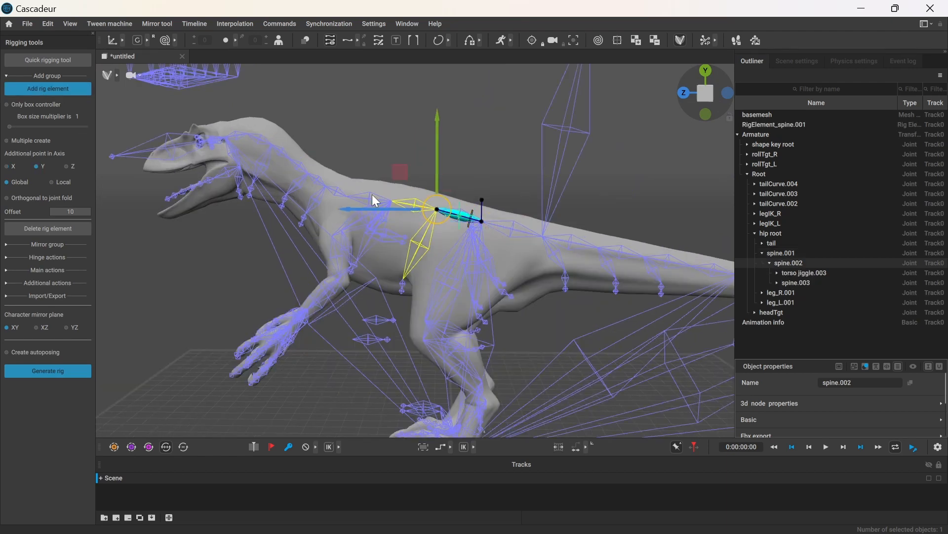
left_click(58, 88)
left_click(372, 210)
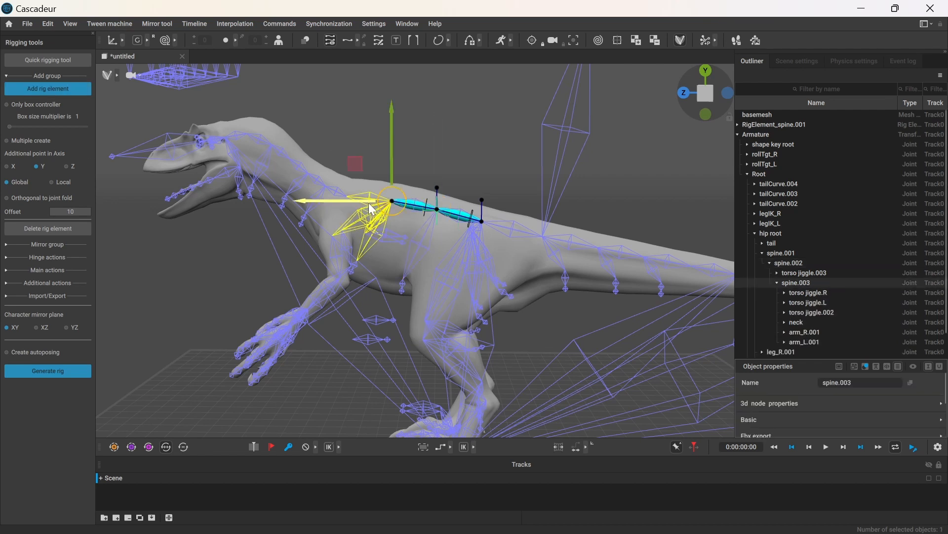
- Add a rig element from spine.003 to neck and another spanning neck to neck.003
left_click(338, 189)
left_click(368, 195)
left_click(339, 188, "shift")
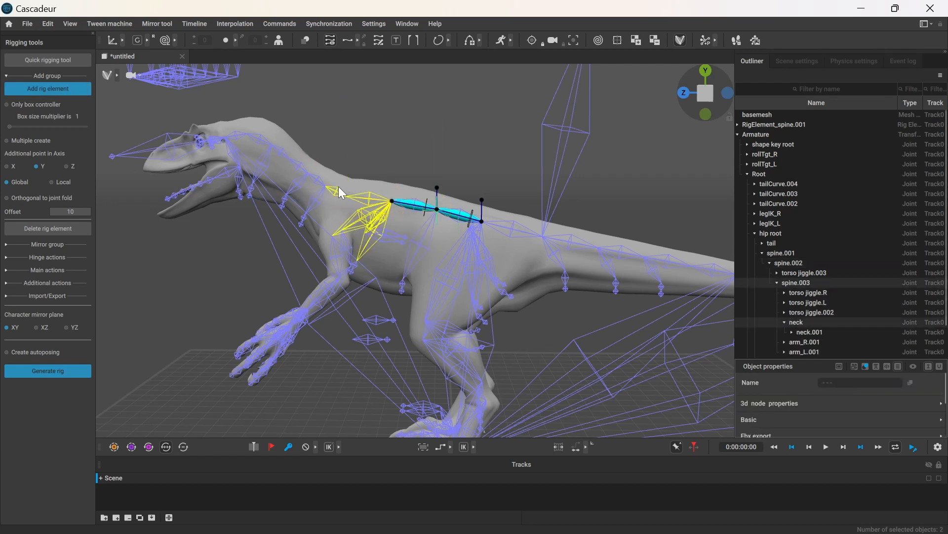
left_click(52, 88)
left_click(290, 188)
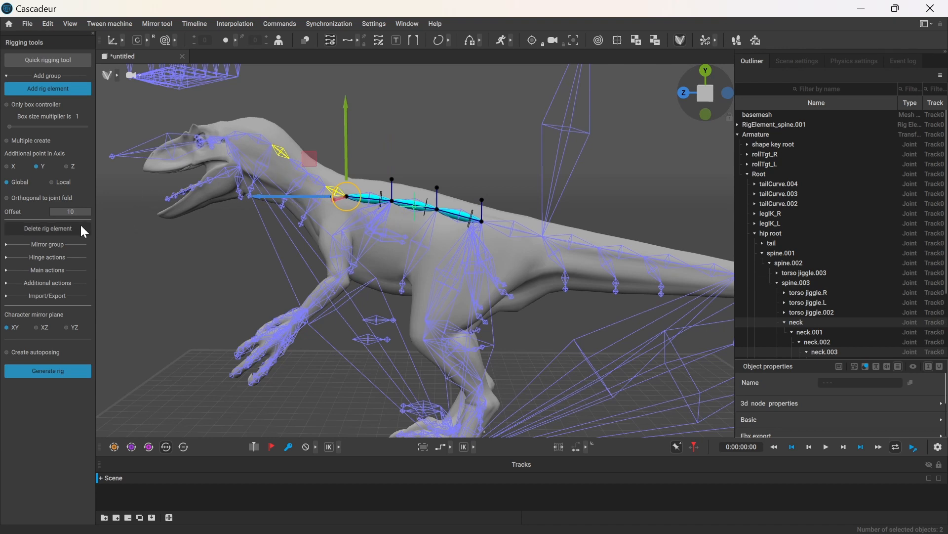
left_click(54, 372)
- Add a rig element spanning neck.003 to head with the additional point on the local Z axis
scroll(828, 324, "down", 1)
left_click(828, 324)
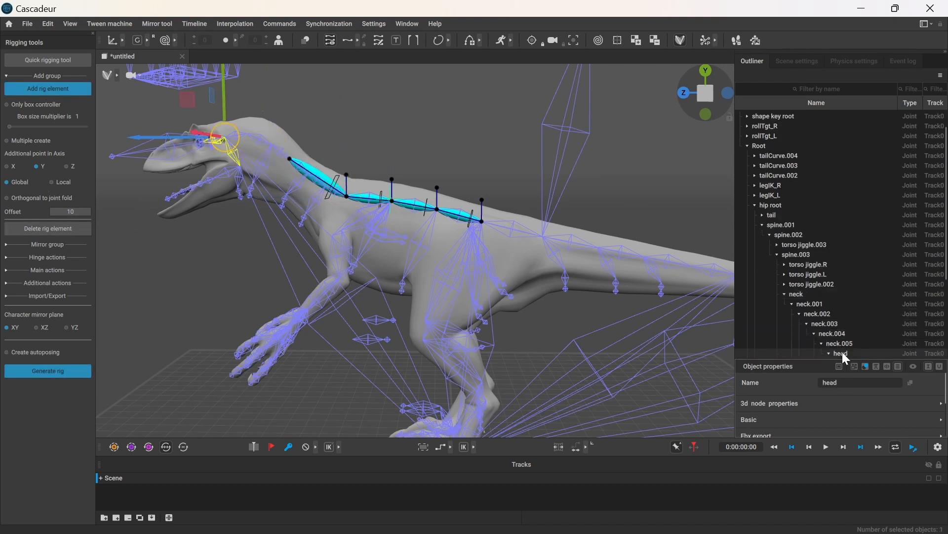
left_click(138, 40)
left_click(66, 166)
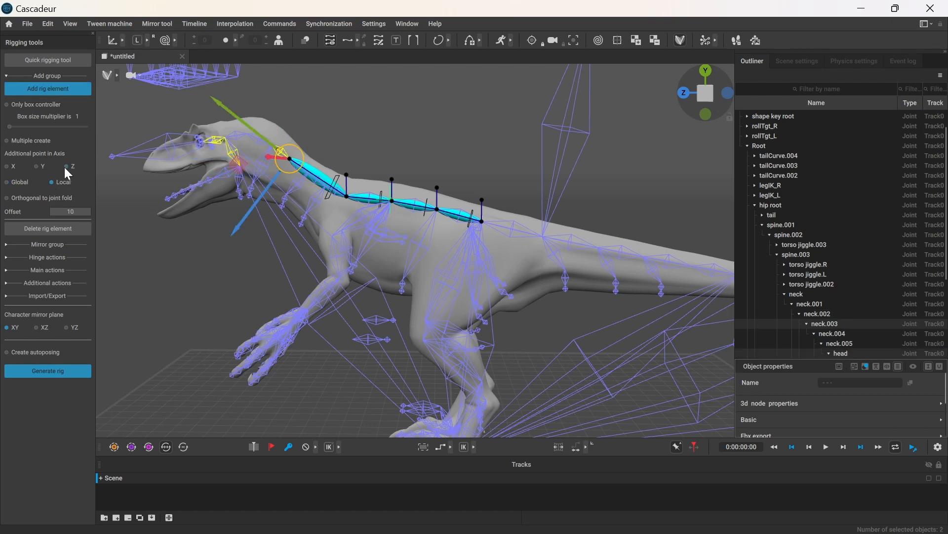
left_click(47, 88)
- Add a rig element to the head joint and move its direction point to the tip of the snout
scroll(837, 279, "down", 3)
left_click(840, 285)
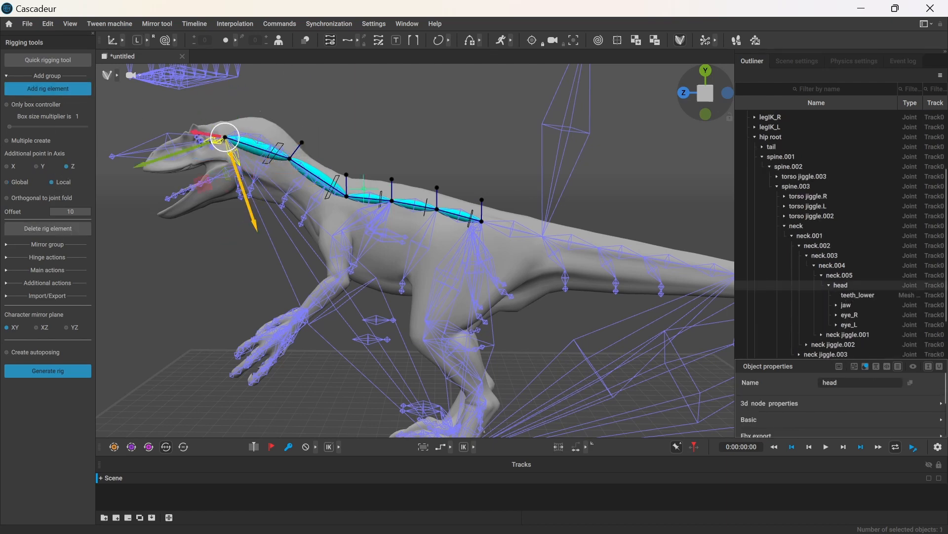
scroll(395, 173, "up", 2)
left_click(65, 87)
scroll(128, 82, "up", 3)
left_click_drag(247, 186, 135, 222)
left_click_drag(203, 241, 190, 202)
left_click_drag(125, 177, 101, 185)
left_click(705, 93)
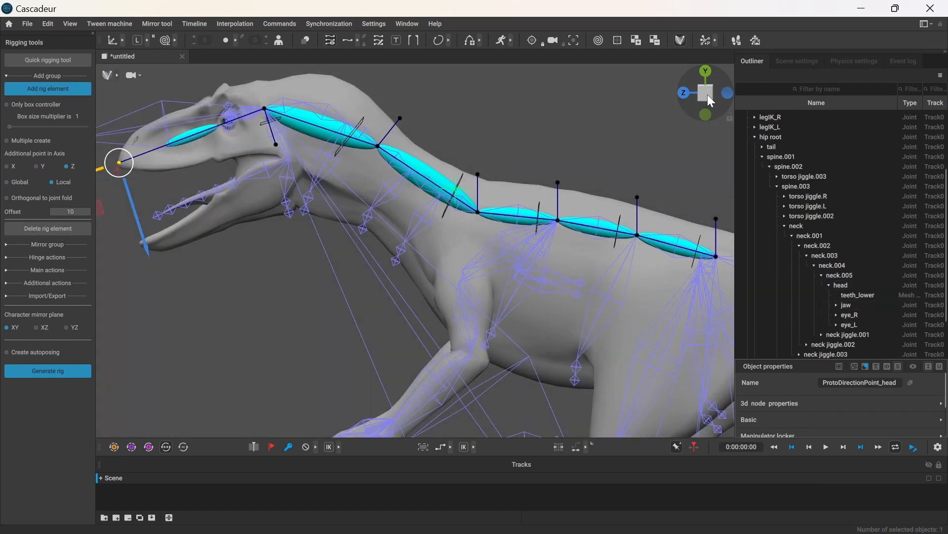
- Add rig elements for the tail joint and for tail.001 to tail.005 with the additional point on the global Y axis
scroll(296, 222, "down", 3)
scroll(237, 198, "up", 2)
left_click(295, 170)
left_click_drag(304, 202, 285, 144)
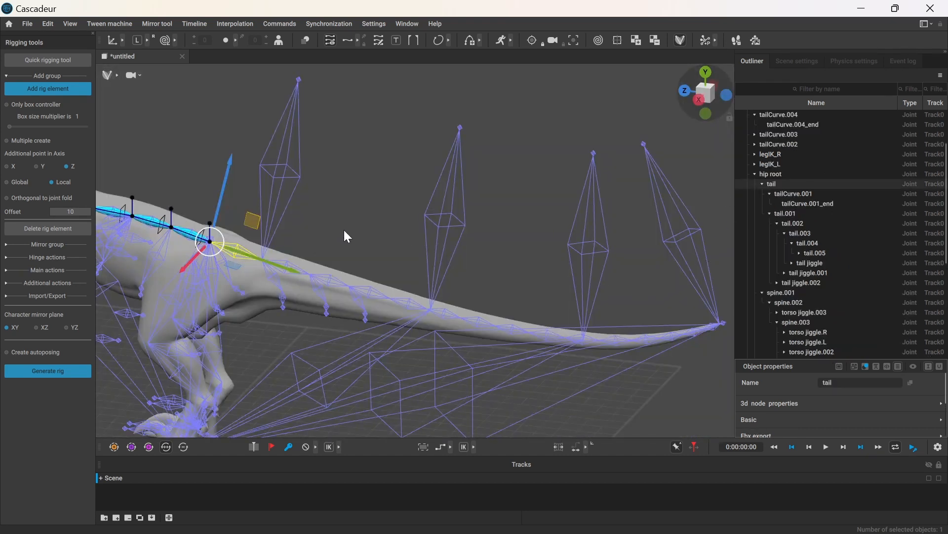
left_click(139, 40)
left_click(64, 90)
left_click(435, 323, "shift")
left_click(70, 90)
- Add a rig element spanning tail.005 to tail.010
scroll(457, 244, "up", 3)
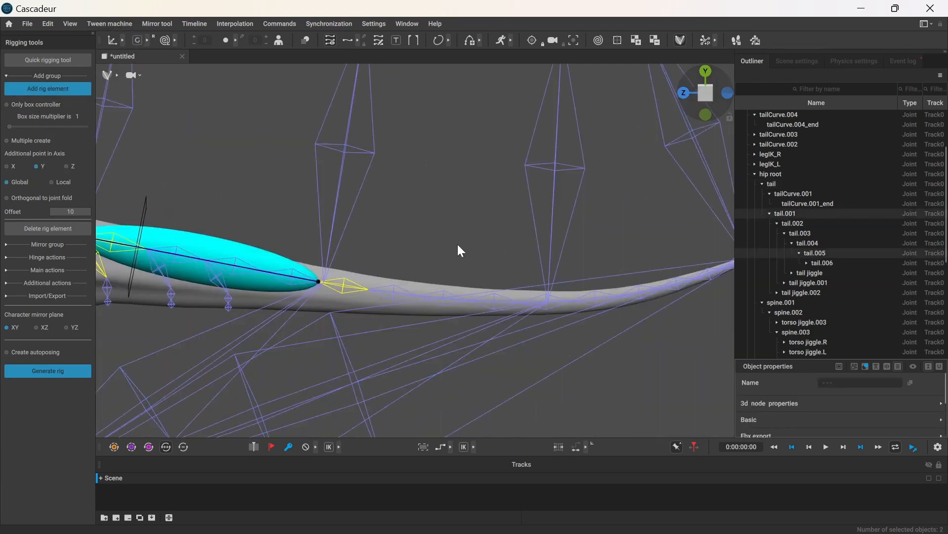
middle_click_drag(524, 242, 387, 232)
left_click(387, 232)
left_click(435, 295)
left_click(186, 281, "shift")
left_click(72, 91)
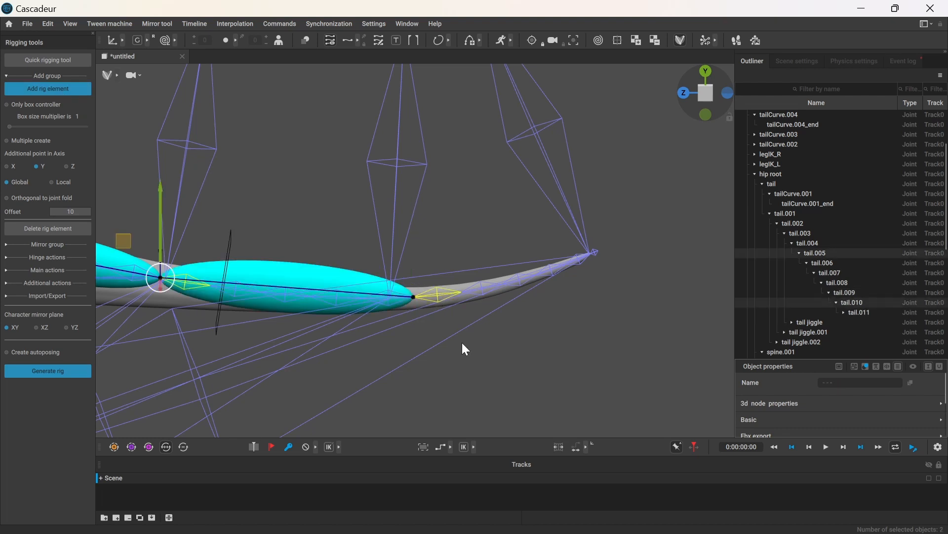
key("ctrl+z")
left_click(70, 91)
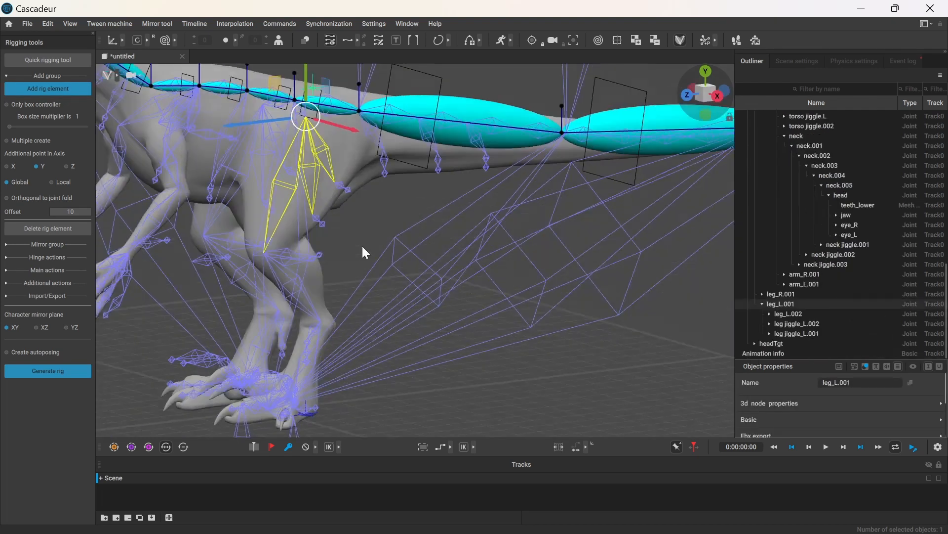
- Expand the left leg's joint chain from leg_L.001 to leg_L.004 and identify its toe joints, including toe3control_L
left_click(271, 245, "shift")
mouse_move(363, 246)
middle_mouse_down()
mouse_move(375, 243)
mouse_move(365, 250)
middle_mouse_up()
left_click(770, 314)
left_click(777, 323)
scroll(785, 306, "down", 1)
left_click(784, 295)
left_click(802, 295, "shift")
left_click(828, 304)
middle_click_drag(207, 296, 269, 318)
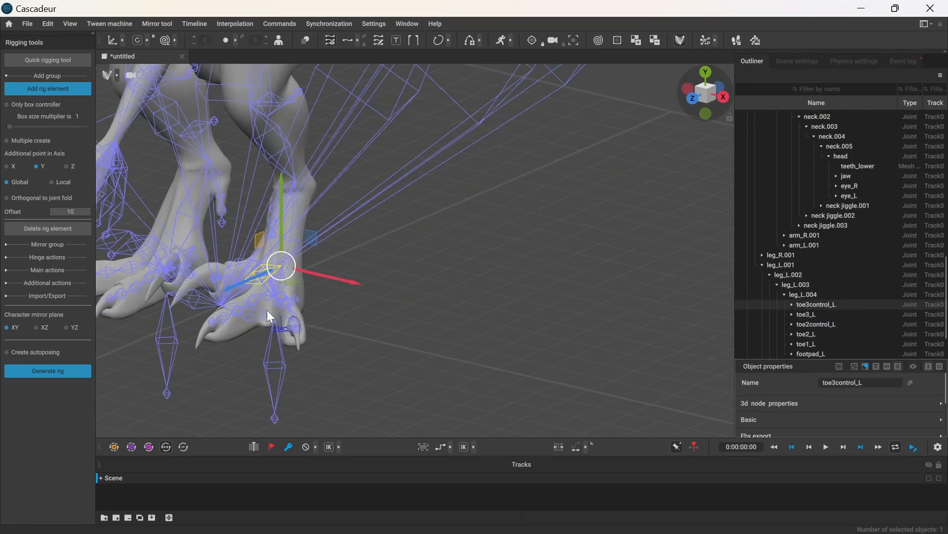
- Create rig elements for leg_L.001 to leg_L.004 and toe2_L together, using Multiple create and the additional point on the X axis
left_click(255, 298)
left_click(804, 294, "ctrl")
left_click(783, 265, "ctrl+shift")
left_click(12, 167)
left_click(22, 141)
left_click(53, 91)
scroll(376, 296, "up", 5)
middle_click_drag(402, 346, 358, 354)
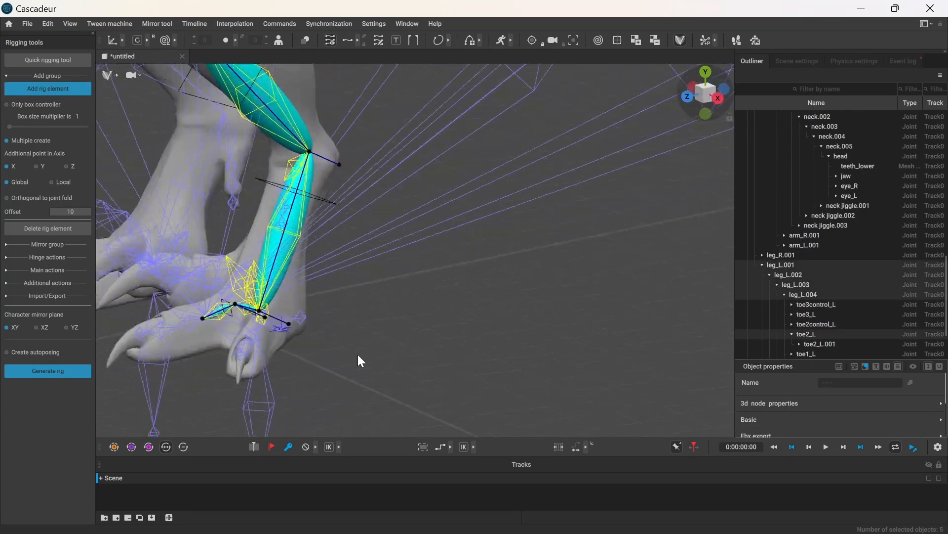
- Create rig elements for toe2_L.001 and toe2_L.002, and activate floor collision on the leg_L.004 and three toe2 rig elements
left_click(198, 337)
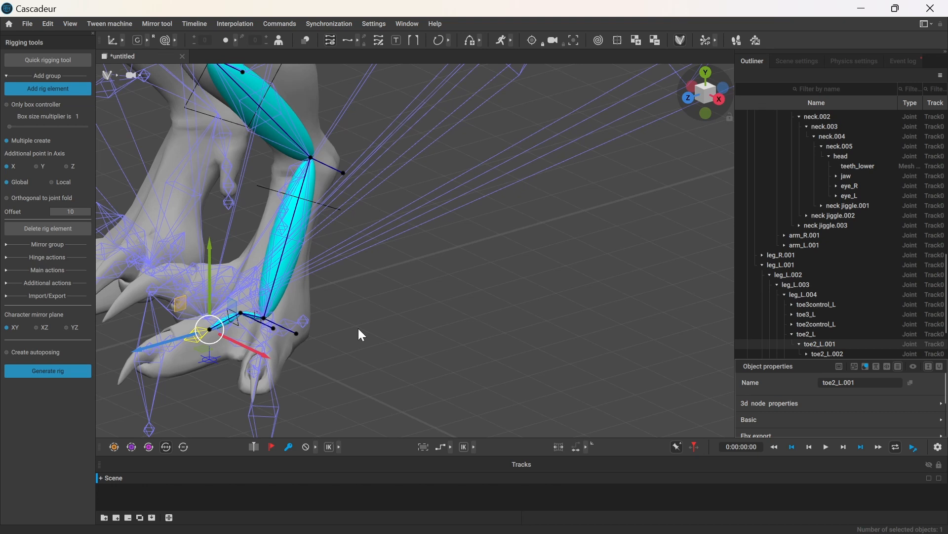
left_click(46, 90)
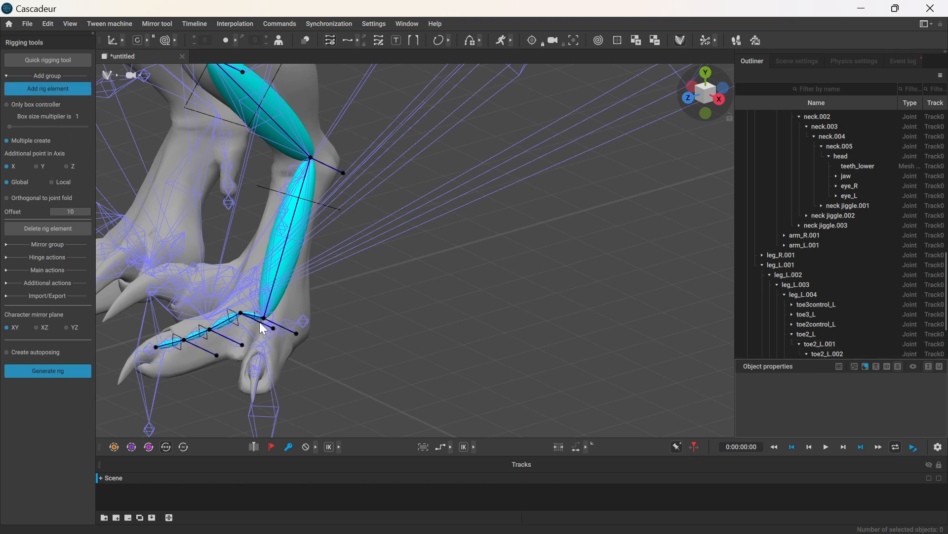
left_click(172, 343)
left_click(198, 336, "ctrl")
left_click(226, 327, "ctrl")
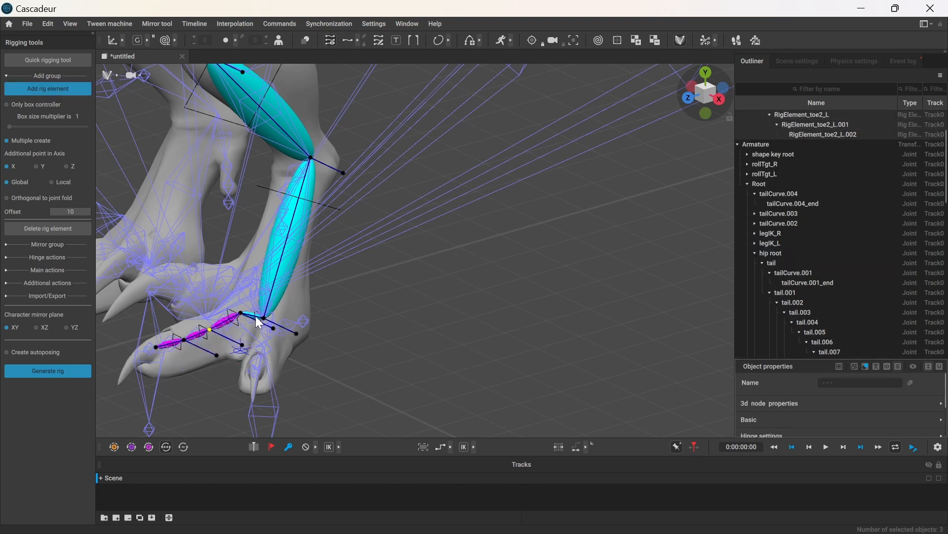
left_click(254, 315, "ctrl")
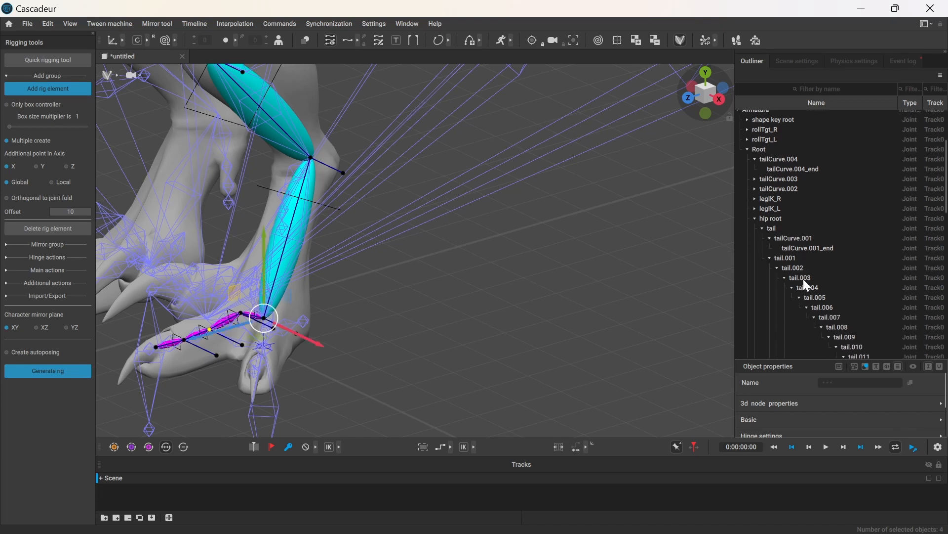
left_click_drag(797, 360, 773, 198)
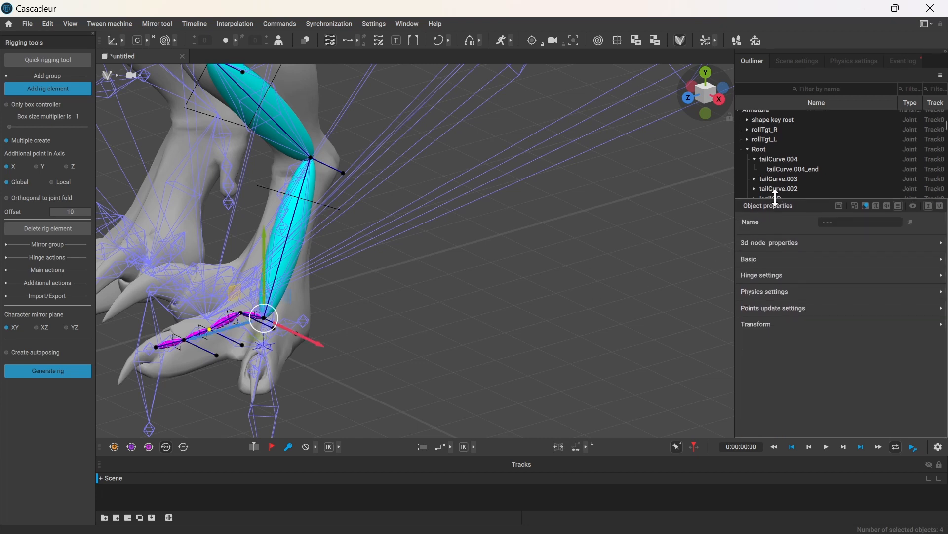
left_click(783, 293)
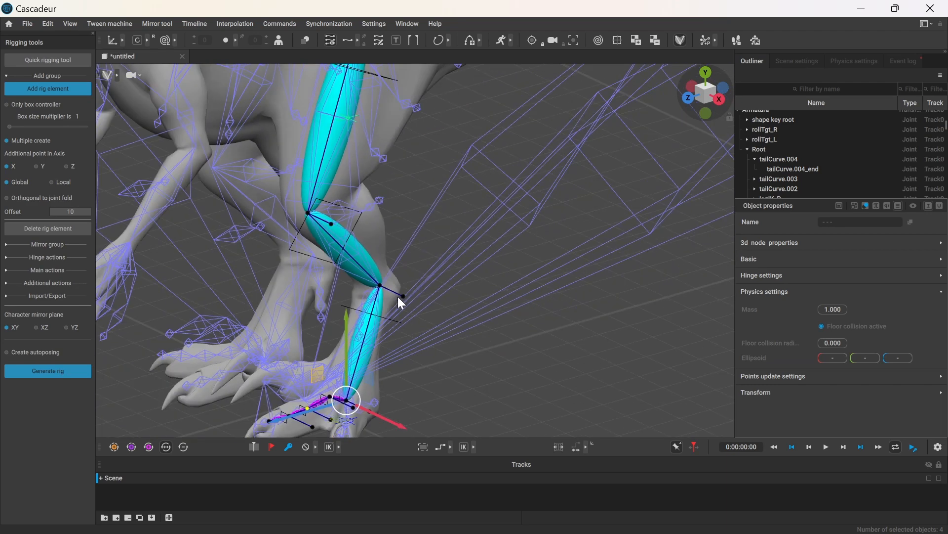
- Unite the leg_L.001 and leg_L.002 rig elements into a hinge and open the leg_L.003 element's hinge settings
left_click(337, 148)
left_click(360, 260, "shift")
left_click(39, 258)
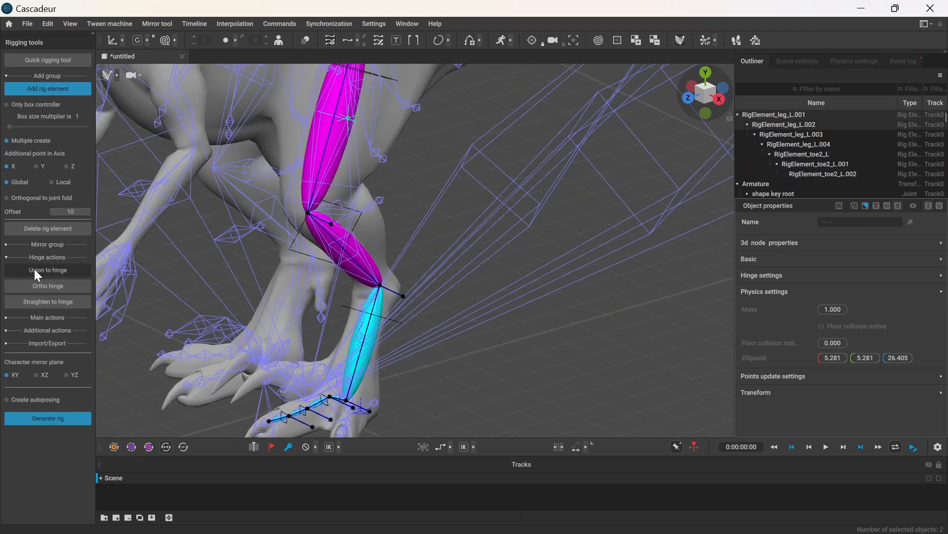
left_click(50, 272)
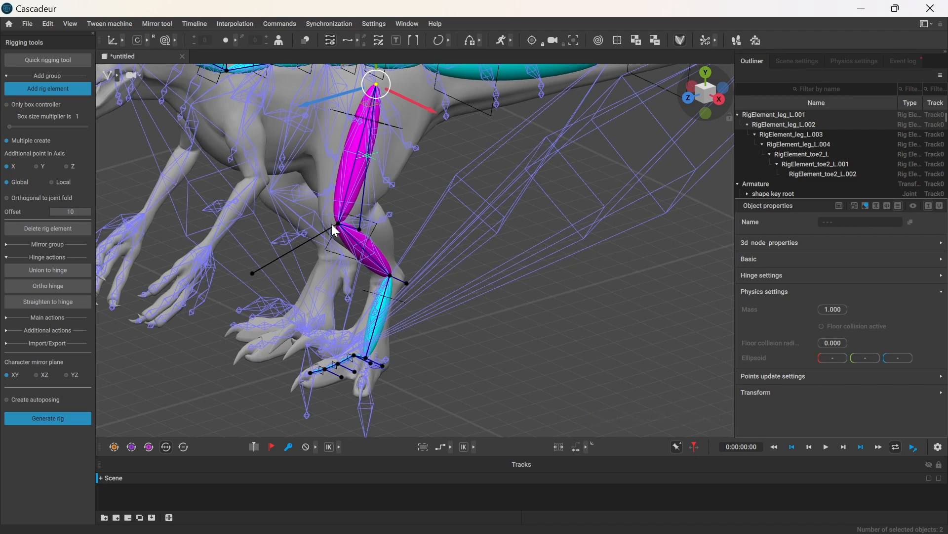
left_click(382, 272)
left_click(782, 282)
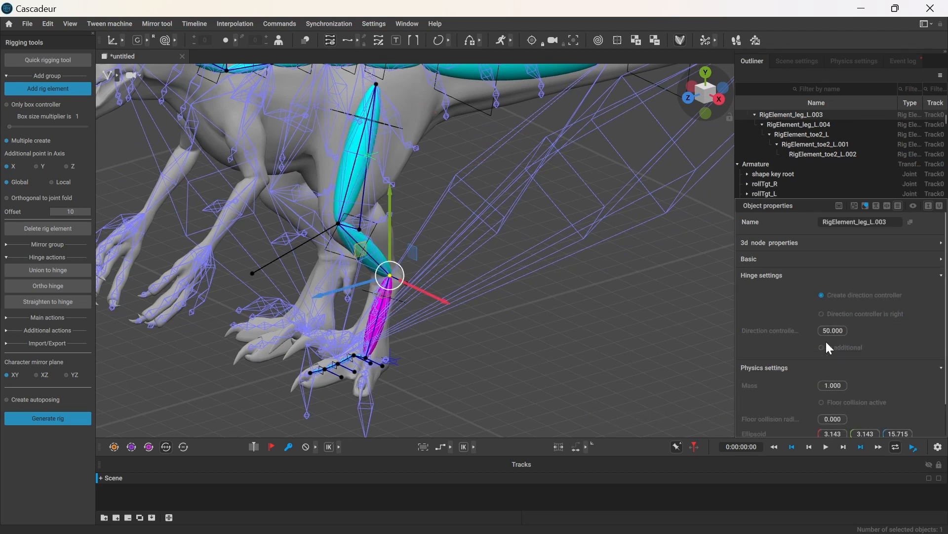
- Create rig elements for arm_L.001, arm_L.002 and hand_L, and reposition the hand's additional point along its local axis
left_click(494, 356)
left_click(276, 204)
double_click(278, 207)
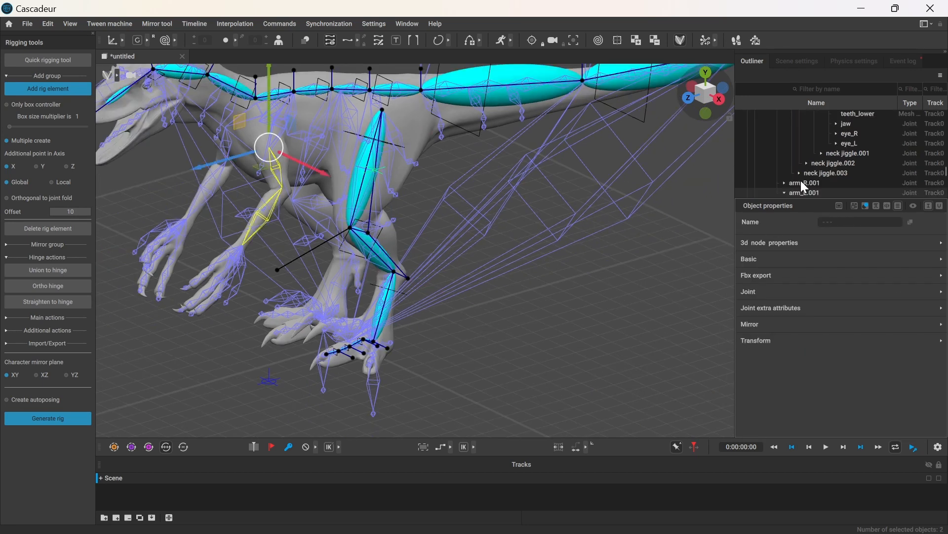
left_click_drag(167, 231, 210, 247, "alt")
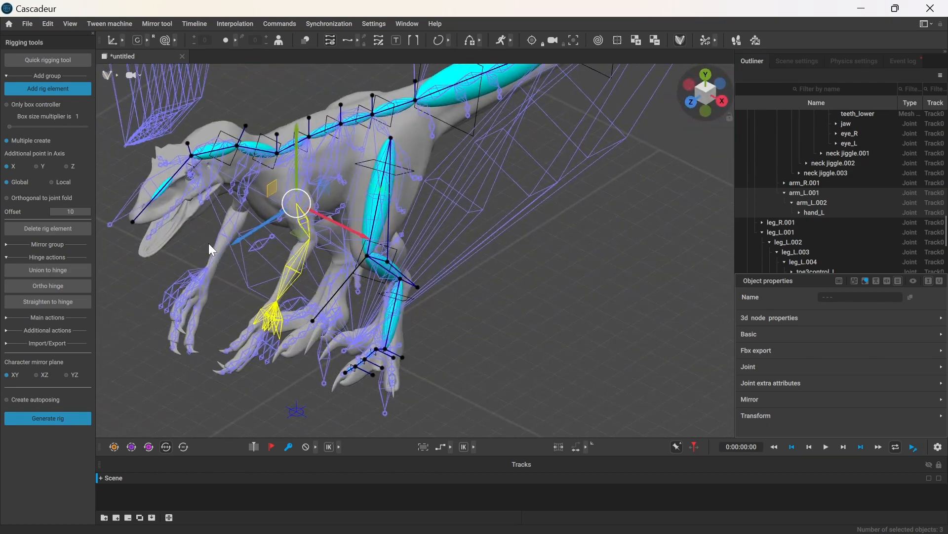
left_click(41, 90)
left_click(48, 89)
left_click(265, 239)
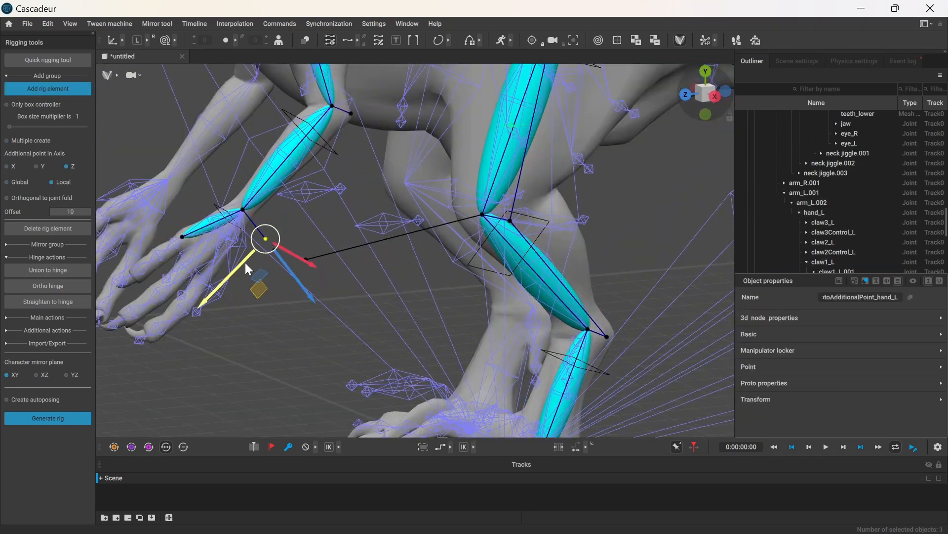
- Add a Spline IK to the neck using the neck and neck.003 rig elements, their points and the neck joints
scroll(245, 262, "down", 10)
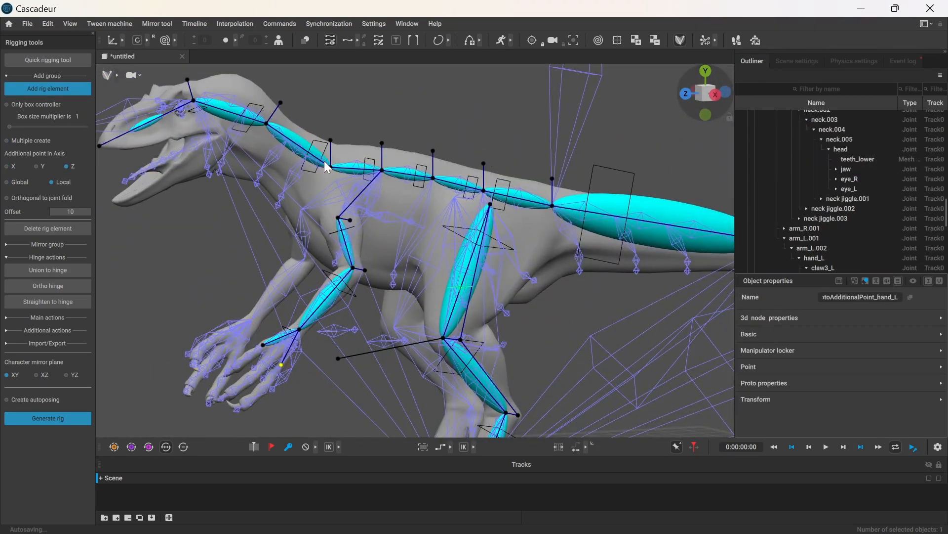
left_click(330, 167, "shift")
left_click(266, 123, "shift")
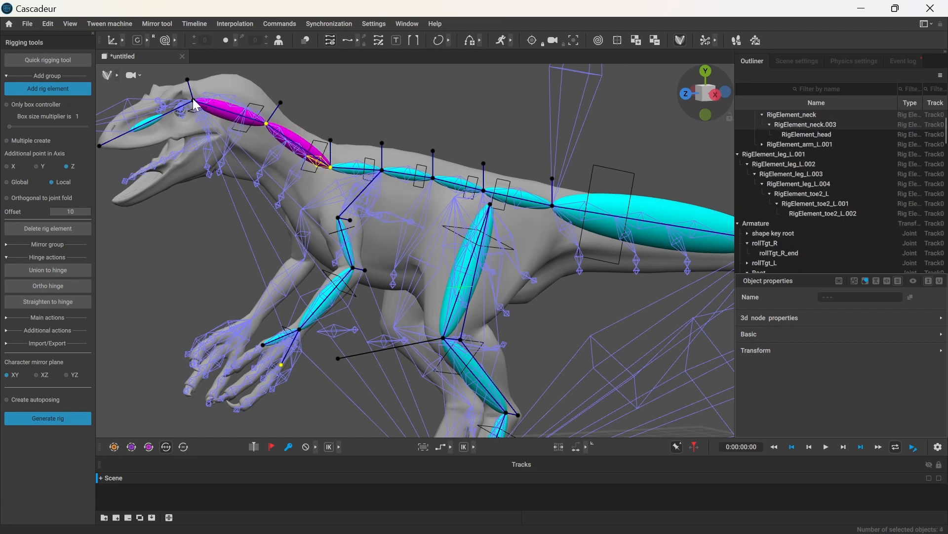
left_click(193, 100, "shift")
left_click(209, 96, "shift")
left_click(233, 100, "shift")
left_click(256, 115, "shift")
left_click(276, 133, "shift")
left_click(331, 167, "shift")
left_click(298, 148, "shift")
left_click(193, 101, "shift")
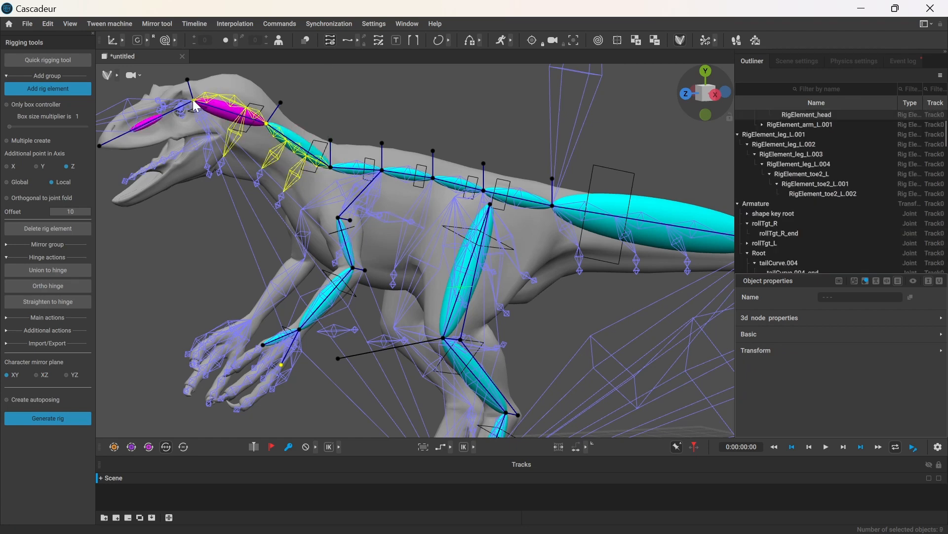
left_click(330, 167, "shift")
left_click(43, 257)
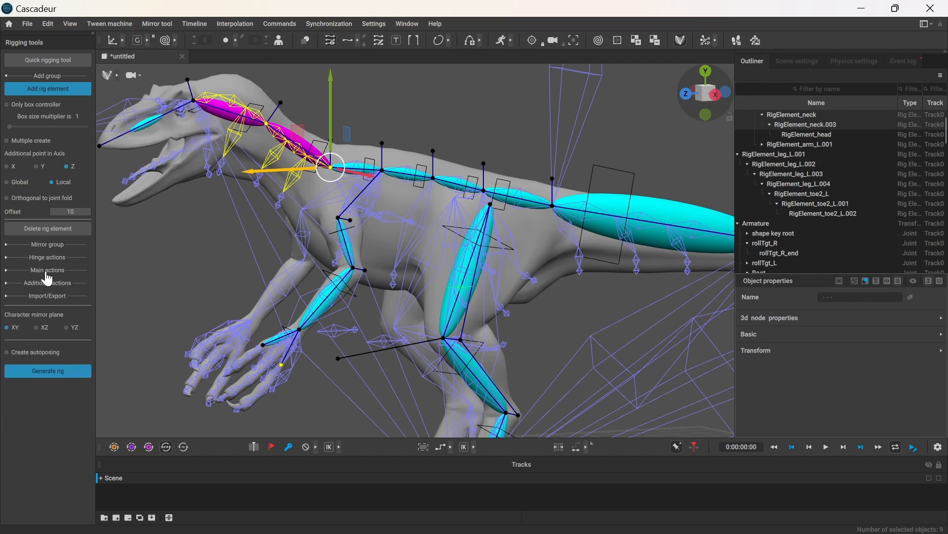
left_click(46, 270)
left_click(29, 370)
- Add a Spline IK to the tail using the tail.001, tail.005 and tail.010 rig elements, their points and the tail joints
middle_click_drag(446, 117, 86, 216, "alt")
scroll(256, 177, "down", 3)
double_click(126, 265)
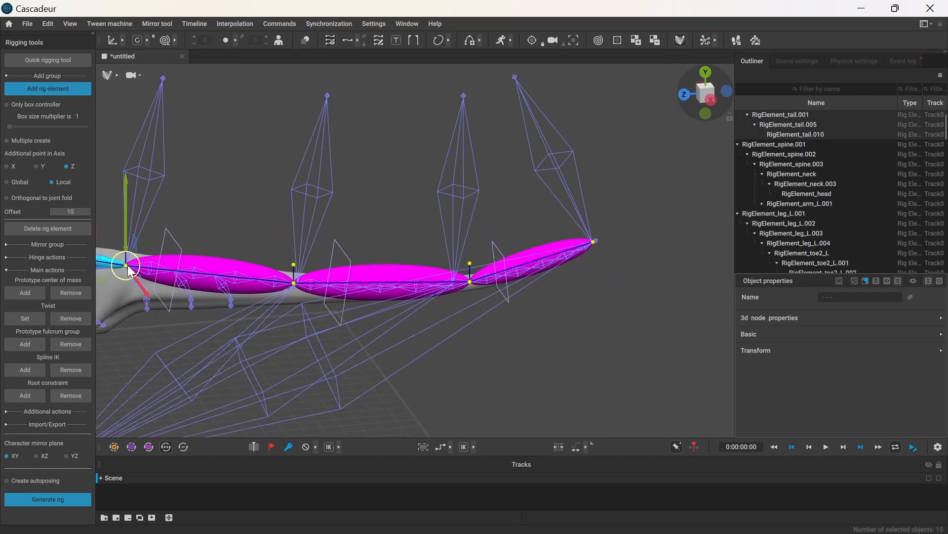
double_click(149, 273, "shift")
left_click(192, 300, "shift")
left_click(231, 301, "shift")
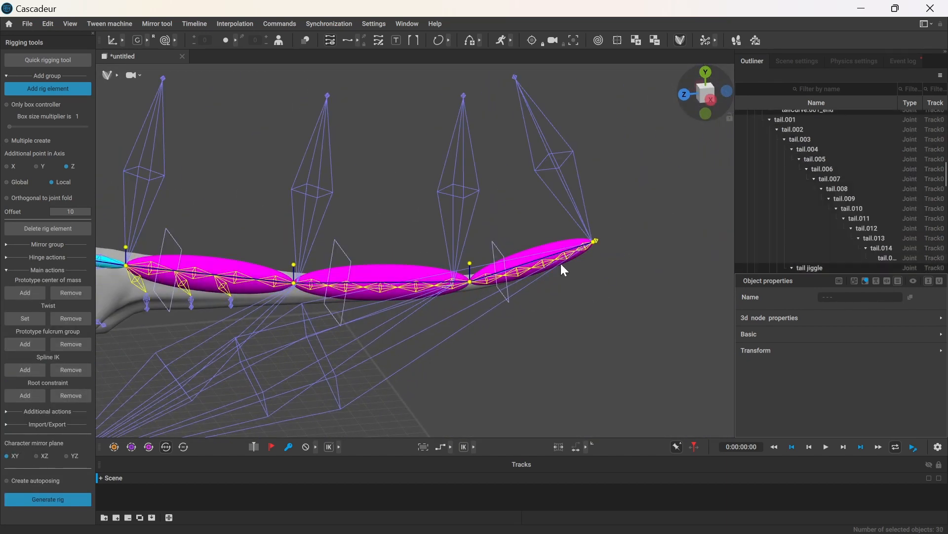
left_click(596, 241, "shift")
left_click(33, 368)
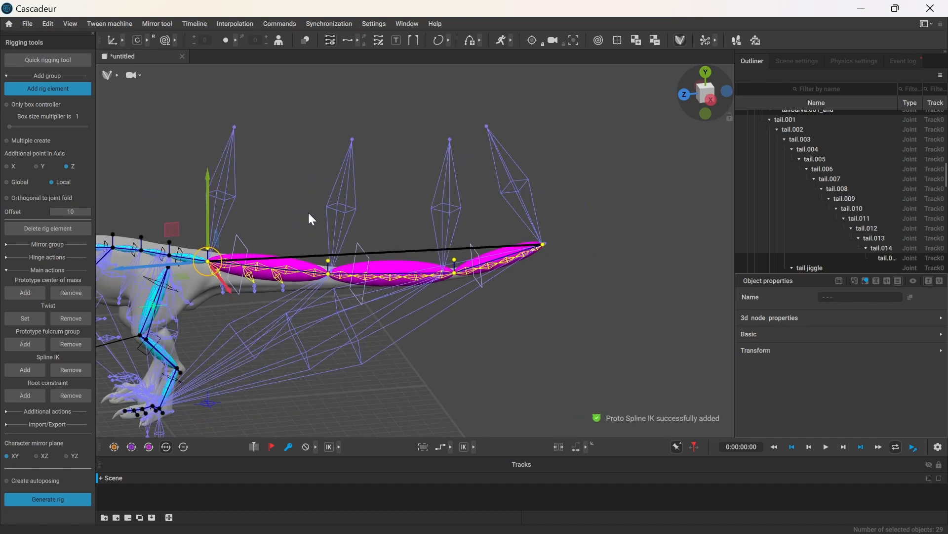
- Parent the RigElement_tail and RigElement_leg_L.001 hierarchies under RigElement_spine.001
left_click(764, 144)
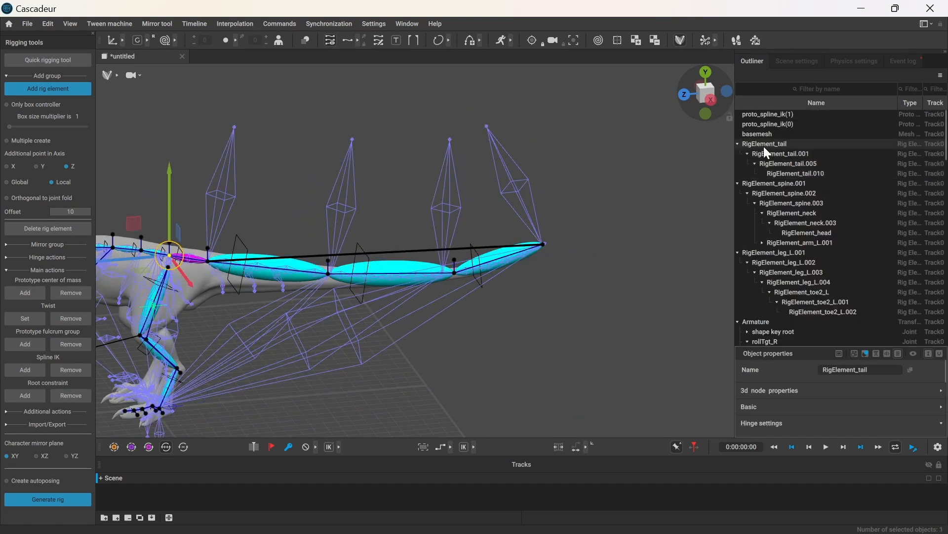
left_click(784, 183)
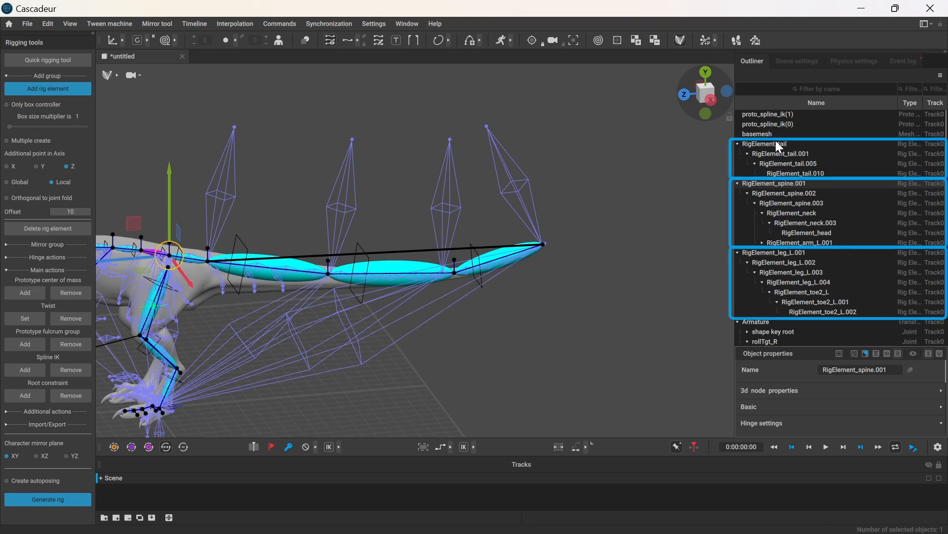
left_click(765, 251)
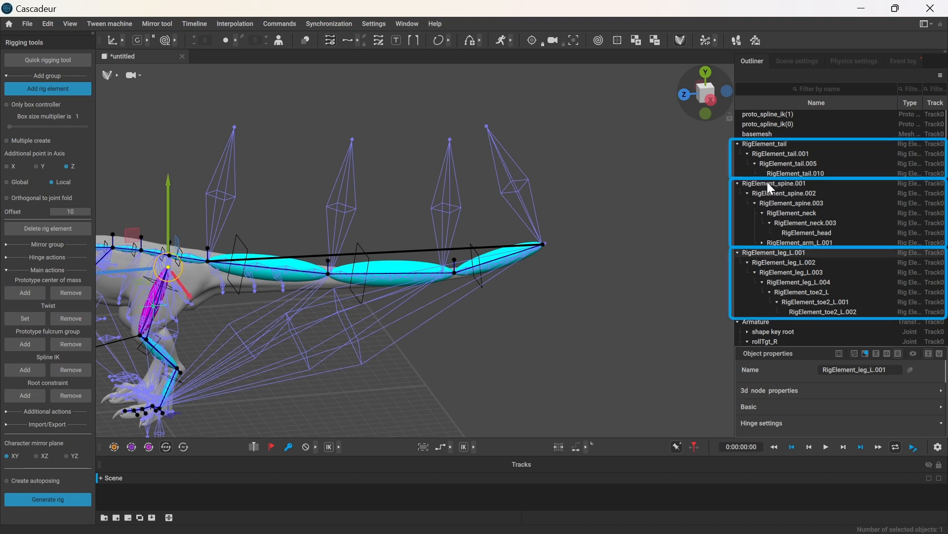
left_click(766, 144)
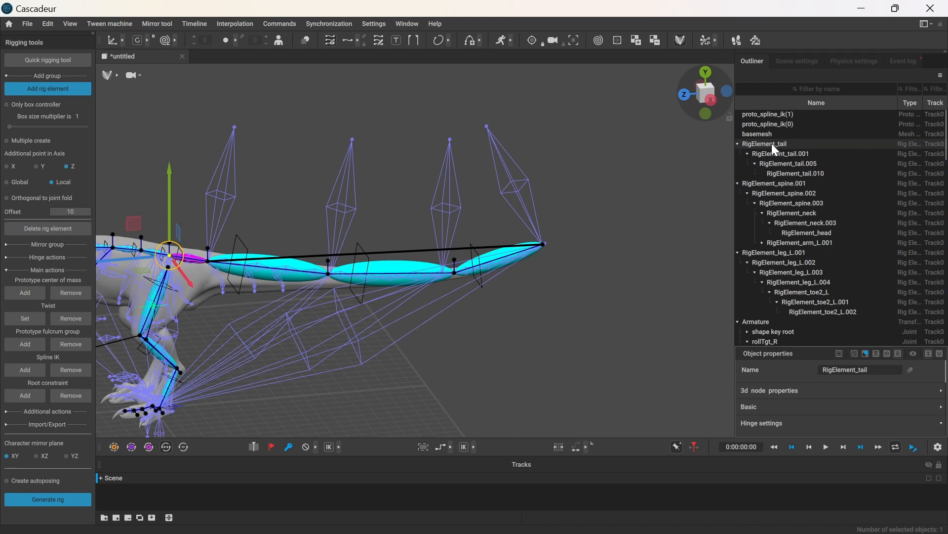
left_click_drag(771, 143, 772, 183)
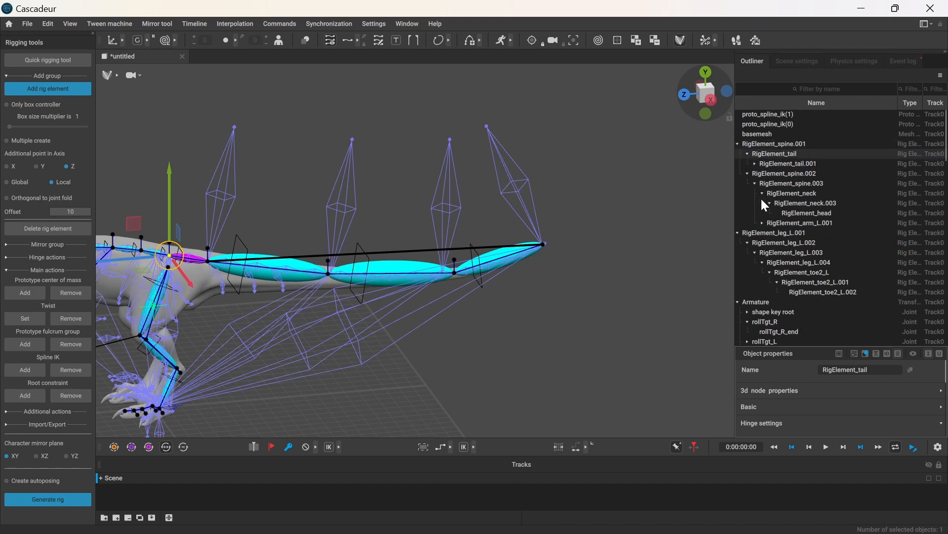
left_click_drag(764, 233, 770, 144)
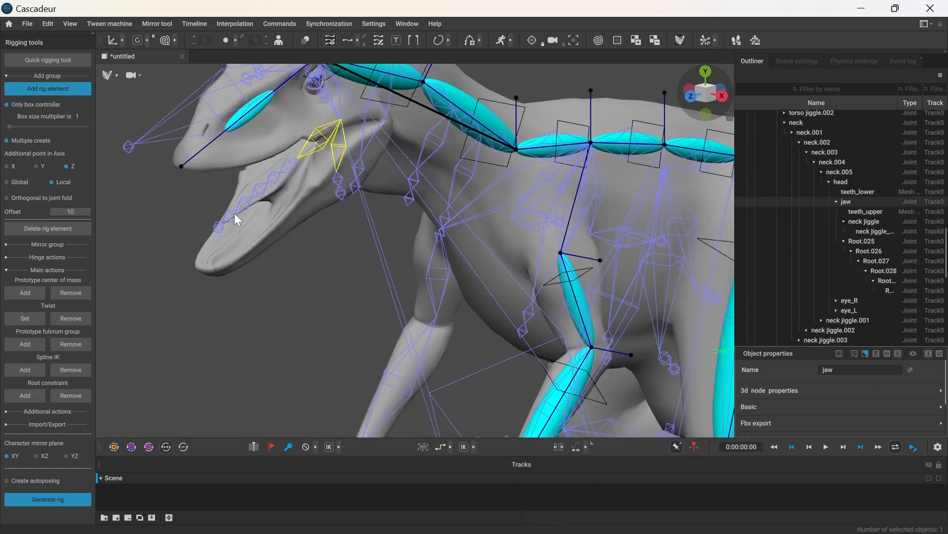
- Create box-controller-only rig elements for the jaw joint and the tongue joint chain starting at Root.025
left_click(244, 200, "ctrl")
left_click(272, 178, "ctrl")
left_click(289, 164, "ctrl")
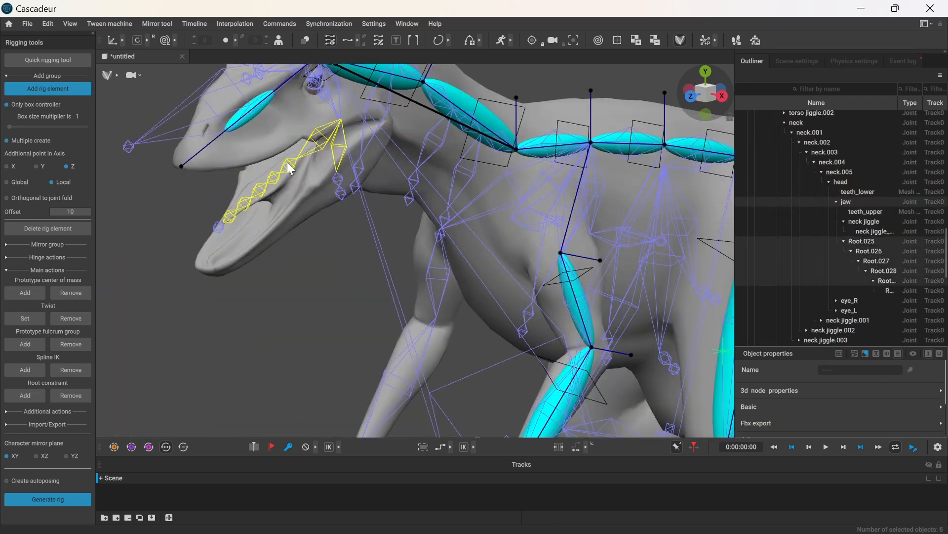
left_click(51, 90)
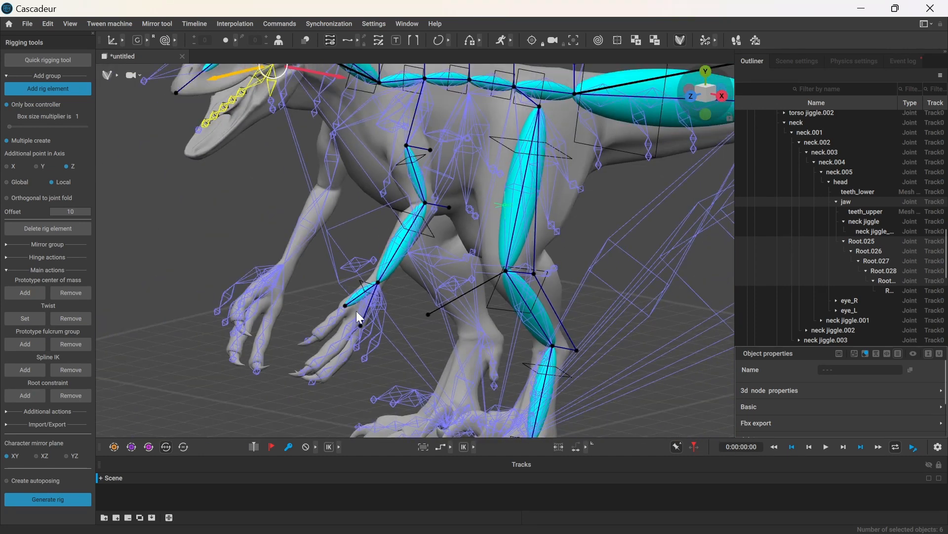
- Create box-controller-only rig elements for the three finger chains of the left hand, claw1_L, claw2_L and claw3_L
left_click(298, 349)
left_click(307, 369, "ctrl")
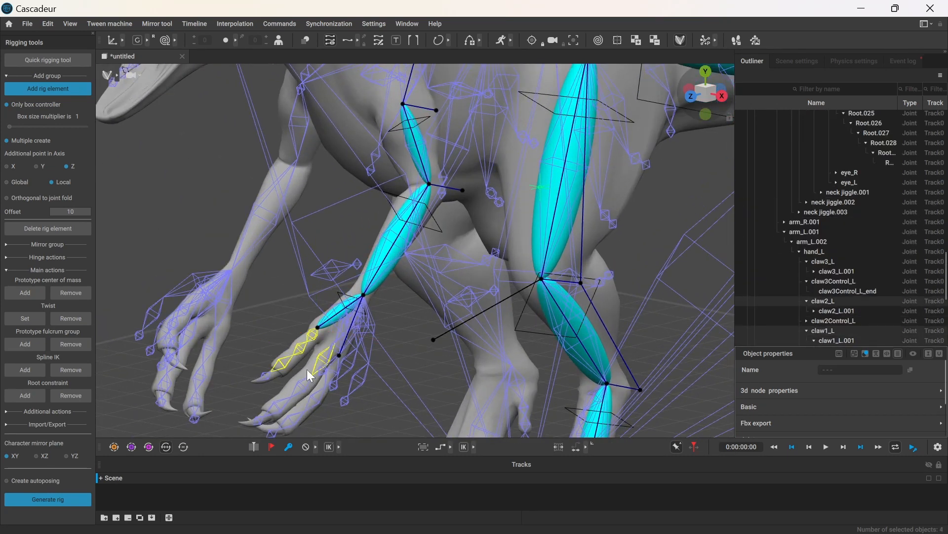
left_click(302, 387, "shift")
left_click(278, 408, "shift")
left_click(331, 374, "shift")
left_click(315, 396, "shift")
left_click(292, 416, "shift")
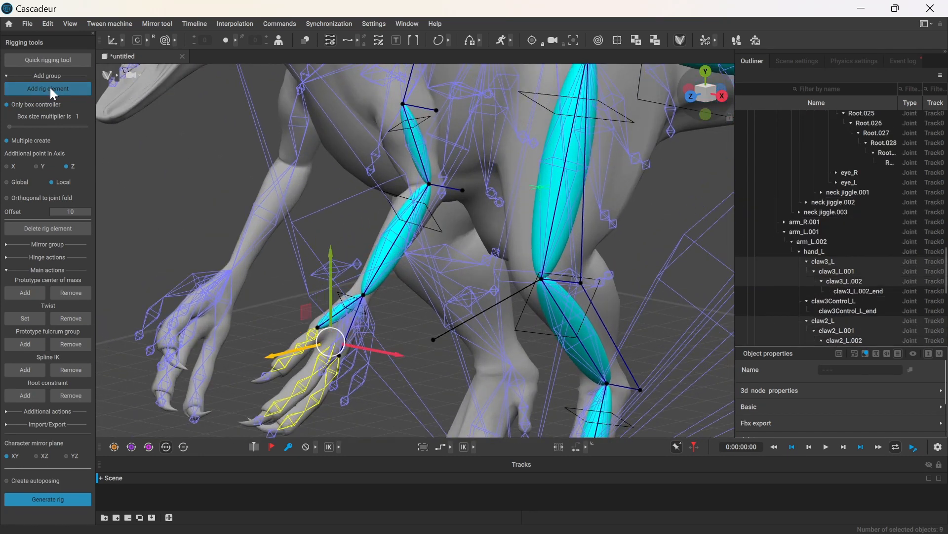
left_click(51, 90)
- Create box-controller-only rig elements for the left foot's toe1_L and toe3_L chains and the dew claw joints, leaving out the end joints
middle_click_drag(389, 238, 277, 84, "alt")
left_click_drag(439, 311, 460, 358, "alt")
scroll(460, 358, "up", 3)
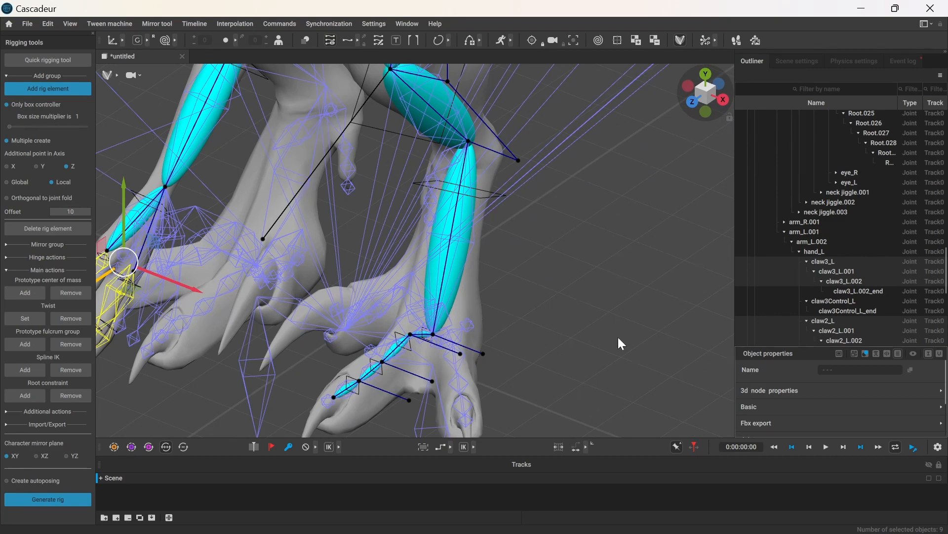
left_click_drag(618, 339, 499, 295, "alt")
scroll(497, 296, "up", 2)
left_click(416, 295)
left_click(406, 335, "shift")
left_click(397, 364, "shift")
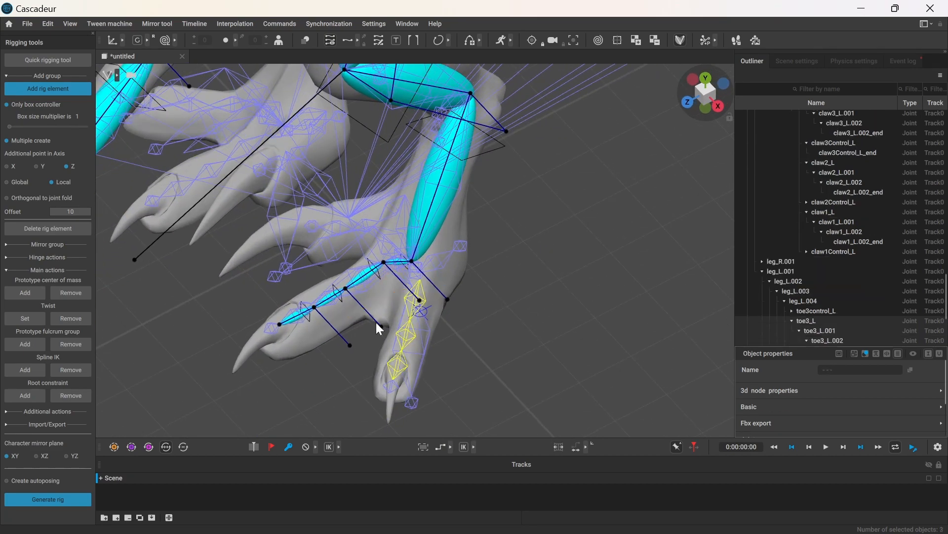
left_click(389, 208, "shift")
left_click(364, 215, "shift")
left_click(337, 224, "shift")
left_click_drag(337, 223, 650, 177, "alt")
middle_click_drag(650, 176, 671, 289, "alt")
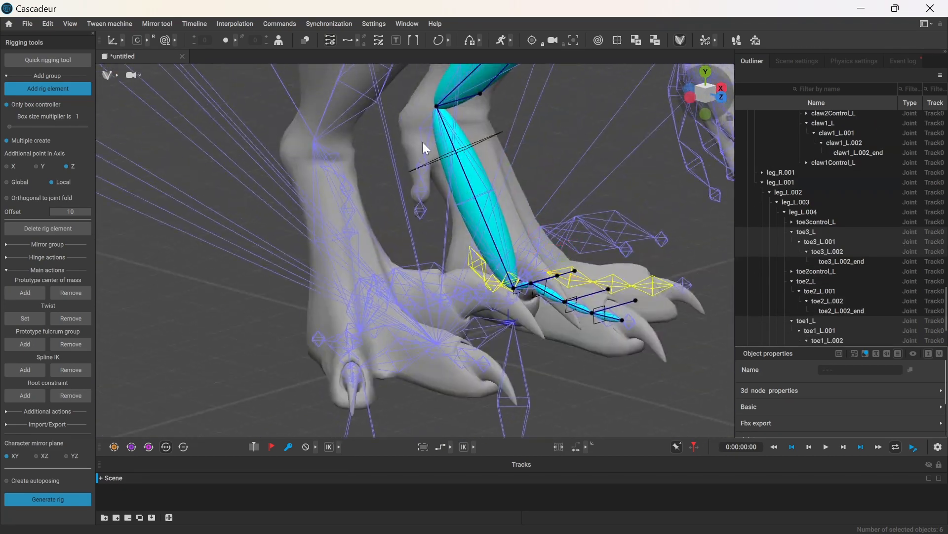
left_click(424, 142, "shift")
left_click(422, 173, "shift")
left_click_drag(598, 335, 455, 339, "alt")
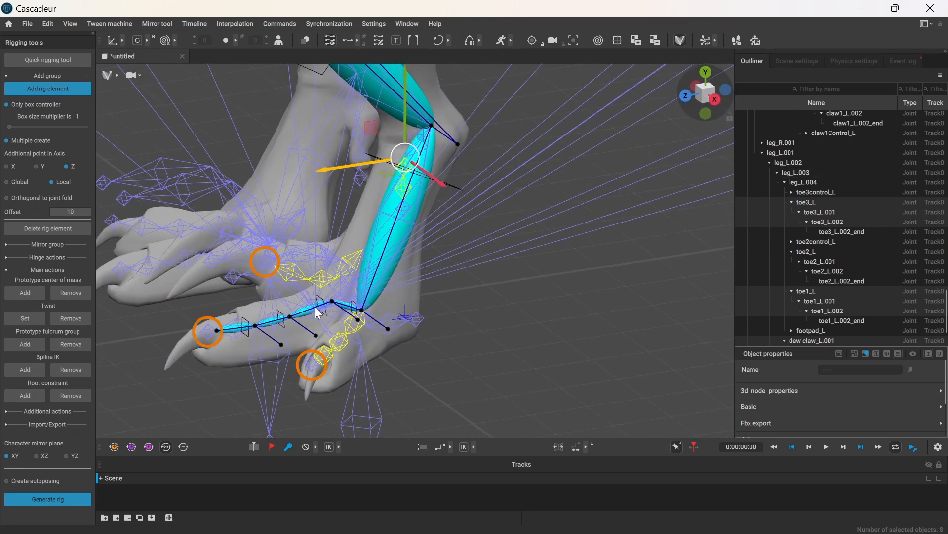
left_click(62, 91)
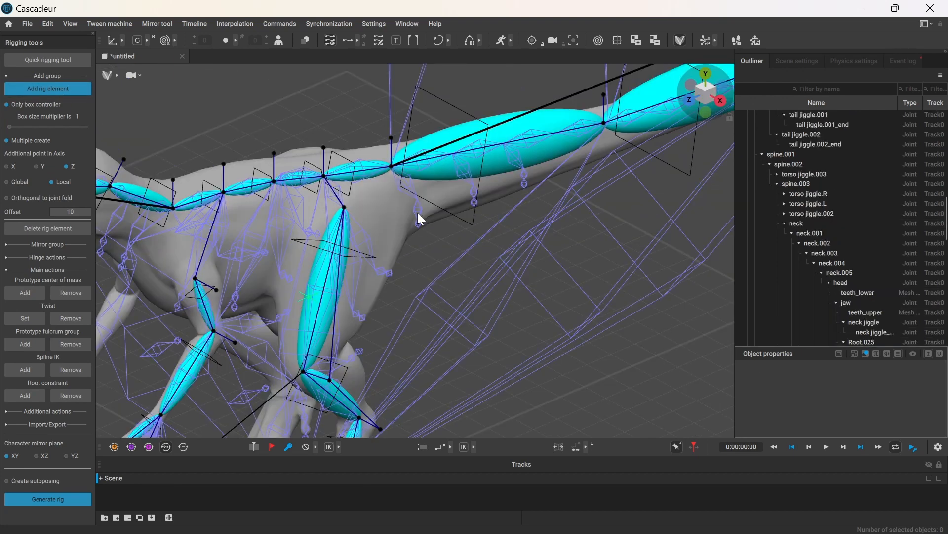
- Select the joints tail jiggle, tail jiggle.001 and tail jiggle.002 beneath the tail base
left_click(418, 213)
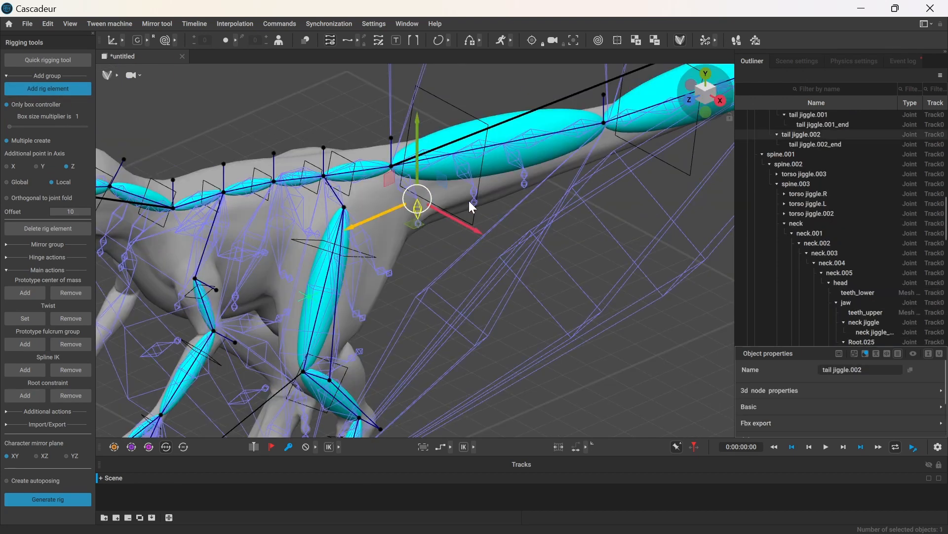
left_click(475, 193, "ctrl")
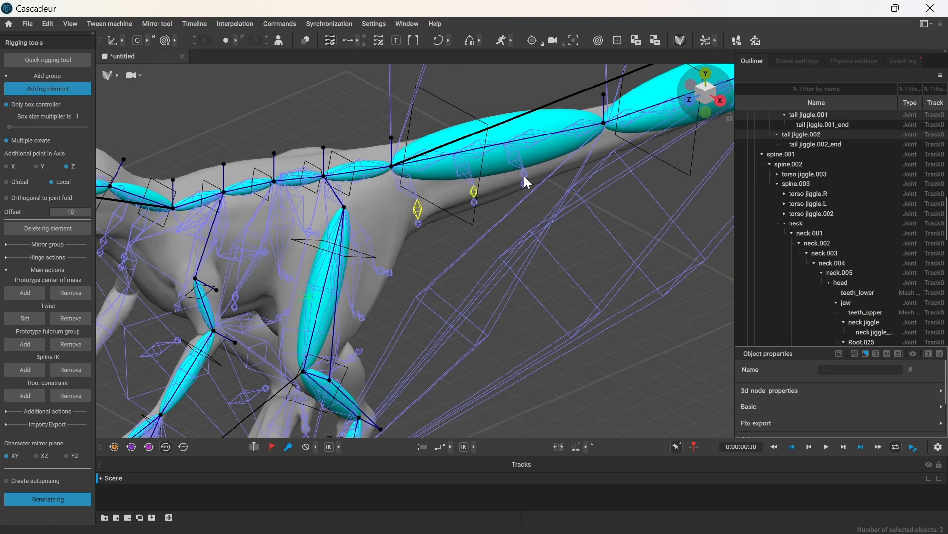
left_click(524, 177, "ctrl")
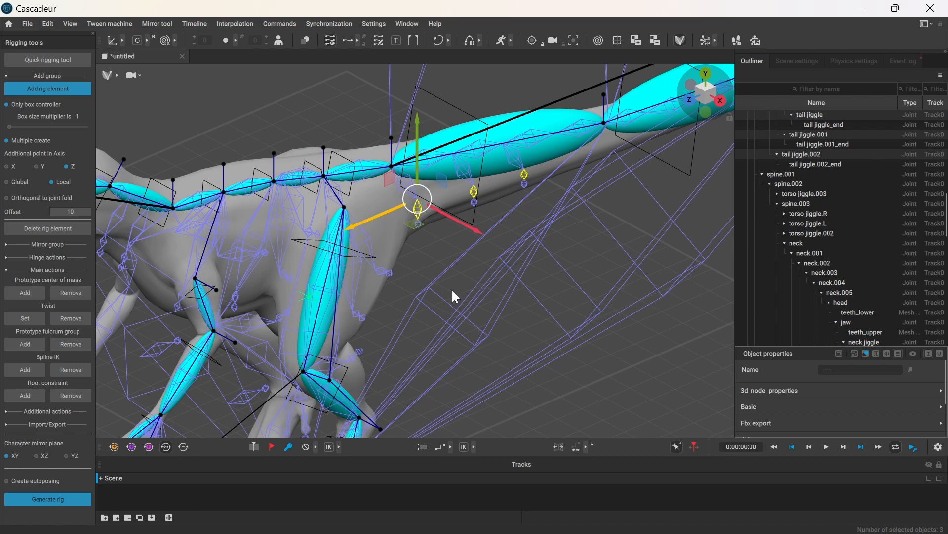
scroll(414, 245, "down", 3)
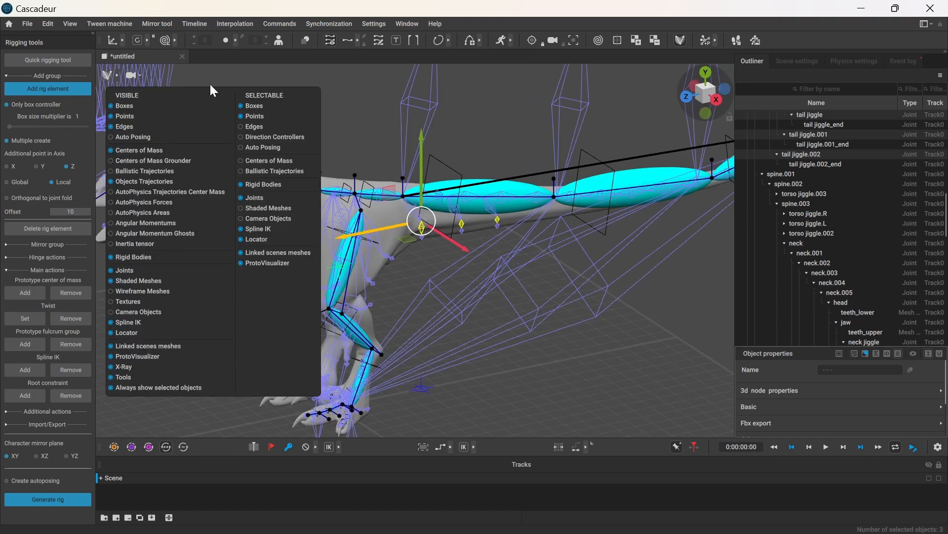
left_click(325, 128)
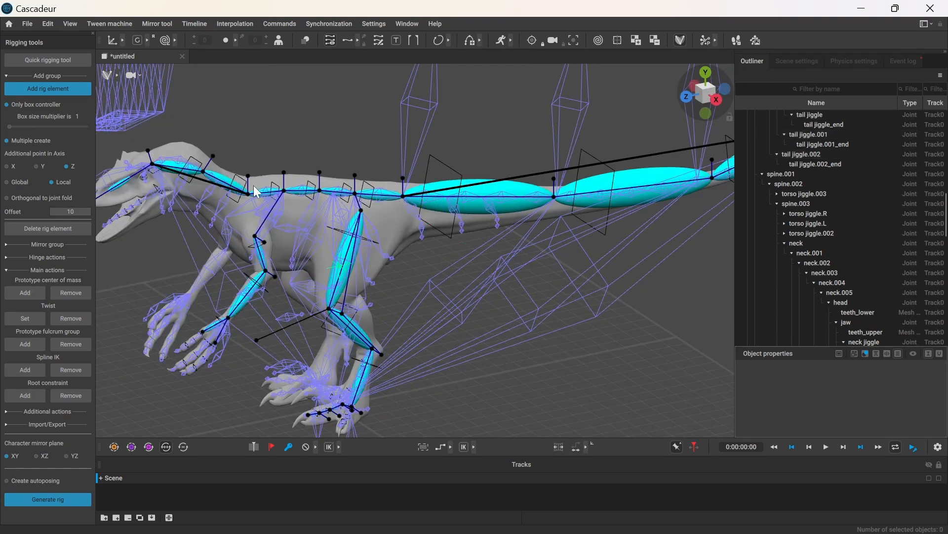
- Hide boxes and joints in the viewport, keep points and edges visible, and make rigid bodies selectable
left_click(116, 76)
left_click(554, 375)
left_click(108, 73)
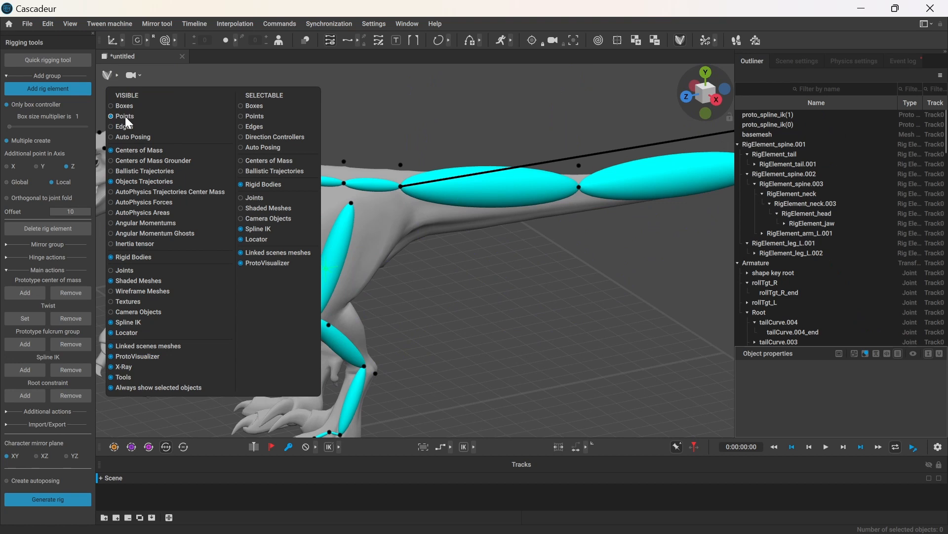
left_click(124, 117)
left_click(119, 125)
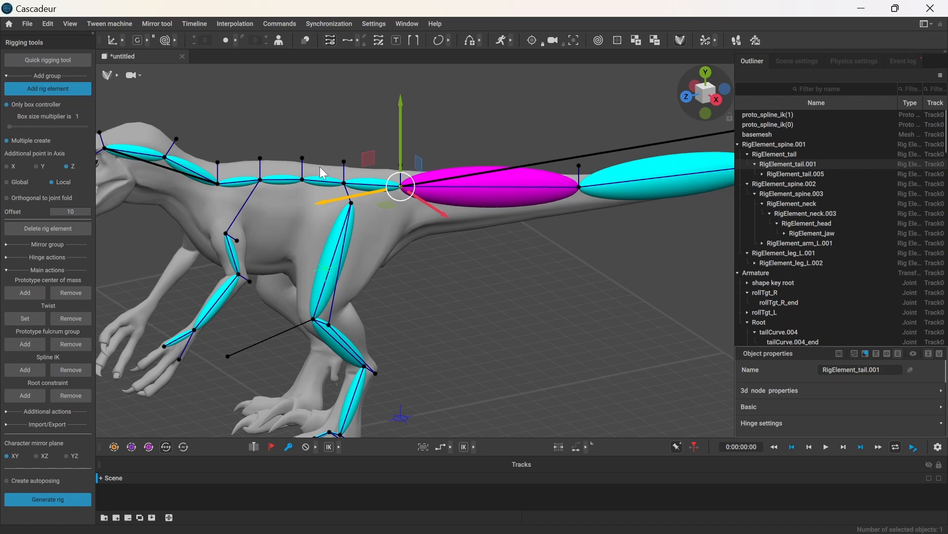
- Set the X and Y ellipsoid sizes of RigElement_tail.001 to 9 in its physics settings
left_click_drag(449, 277, 427, 269, "alt")
mouse_move(401, 268)
middle_mouse_down("alt")
mouse_move(415, 294)
mouse_move(412, 278)
middle_mouse_up("alt")
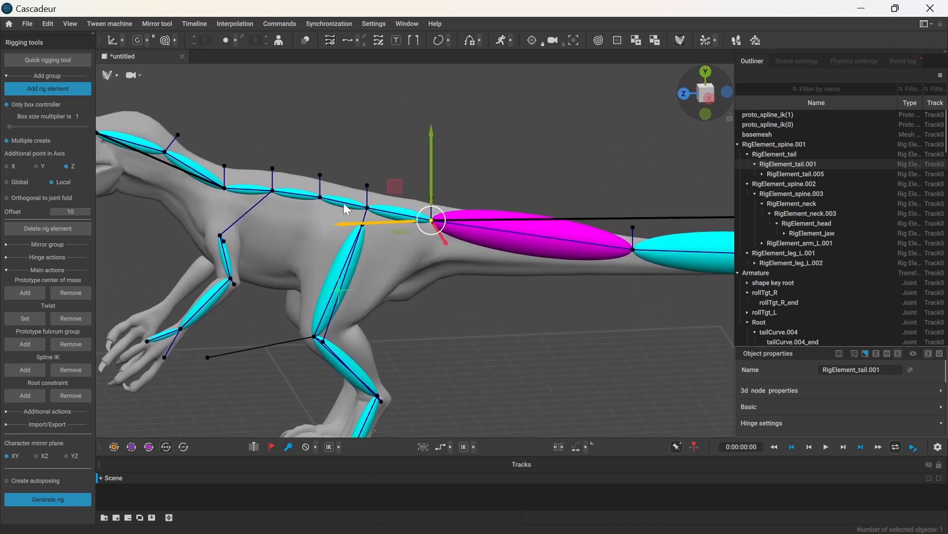
left_click_drag(343, 203, 534, 296, "alt")
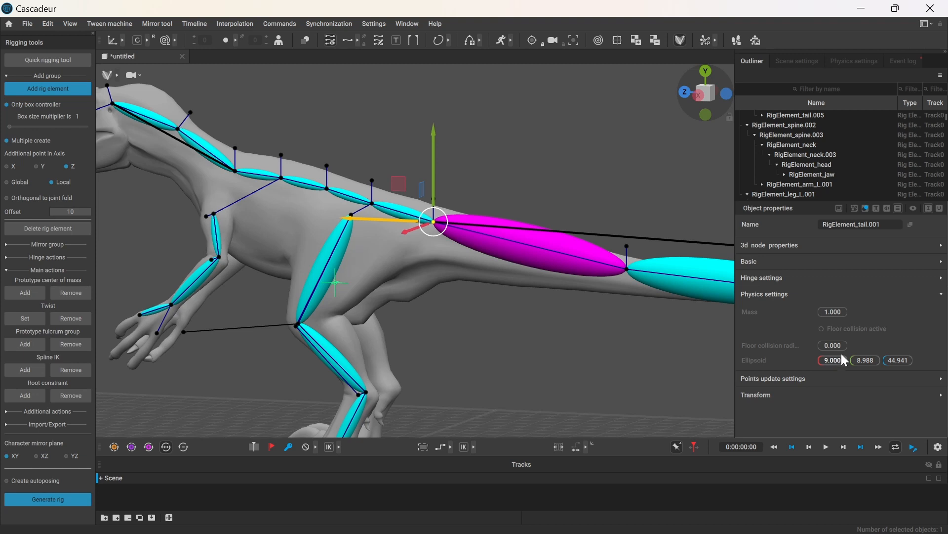
key("Return")
left_click_drag(623, 318, 656, 353, "alt")
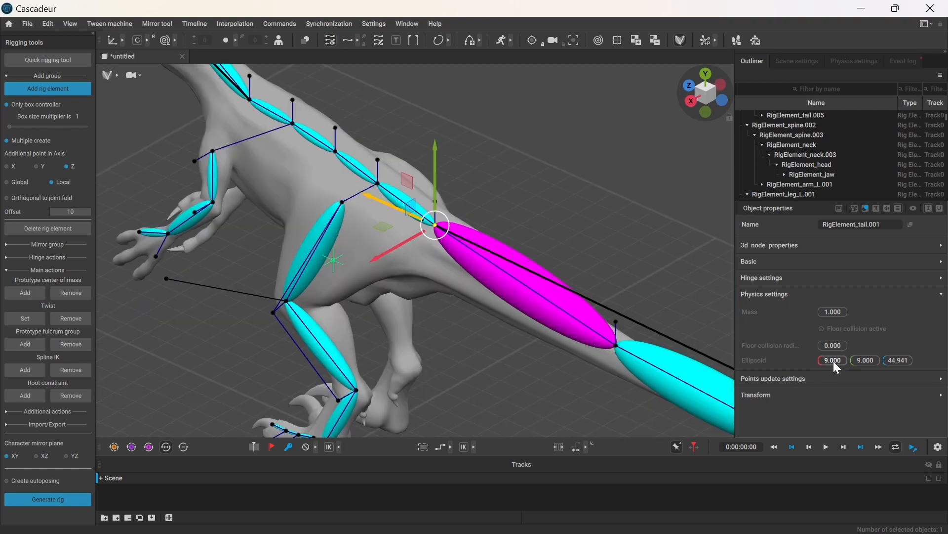
- Try an X ellipsoid size of 17 on RigElement_tail.001, vary it, and bring it back to 9
type("17")
key("Return")
scroll(832, 361, "up", 2)
scroll(832, 361, "down", 3)
scroll(830, 361, "up", 3)
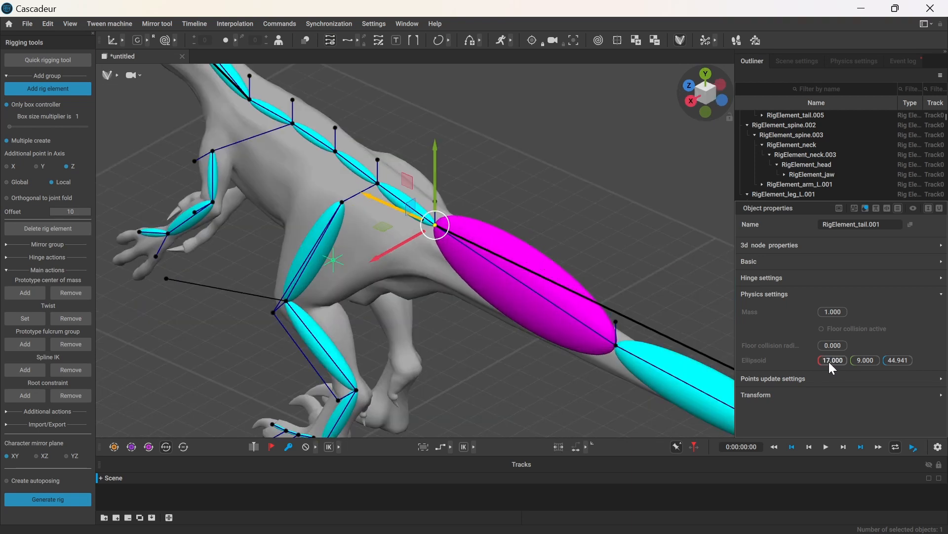
scroll(828, 363, "down", 2)
scroll(828, 362, "up", 3)
scroll(828, 362, "down", 5)
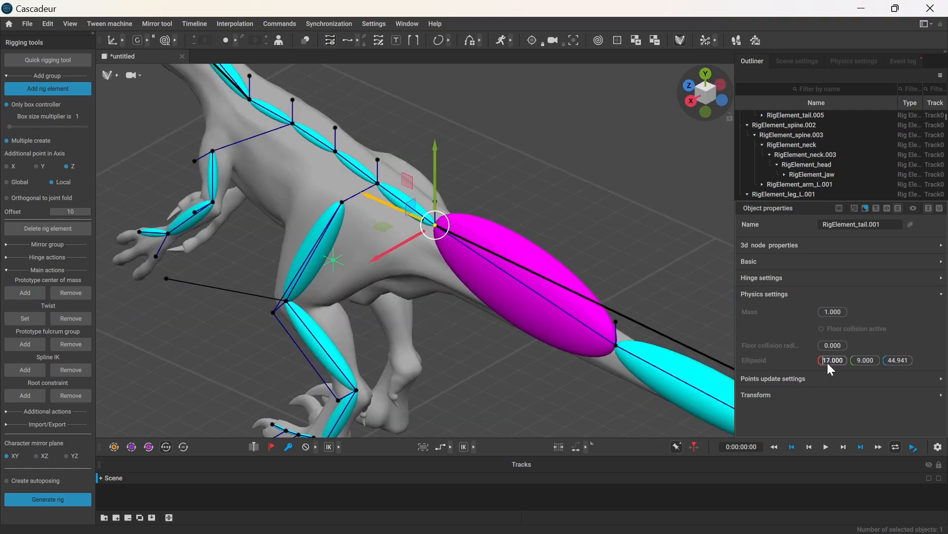
scroll(830, 360, "down", 6)
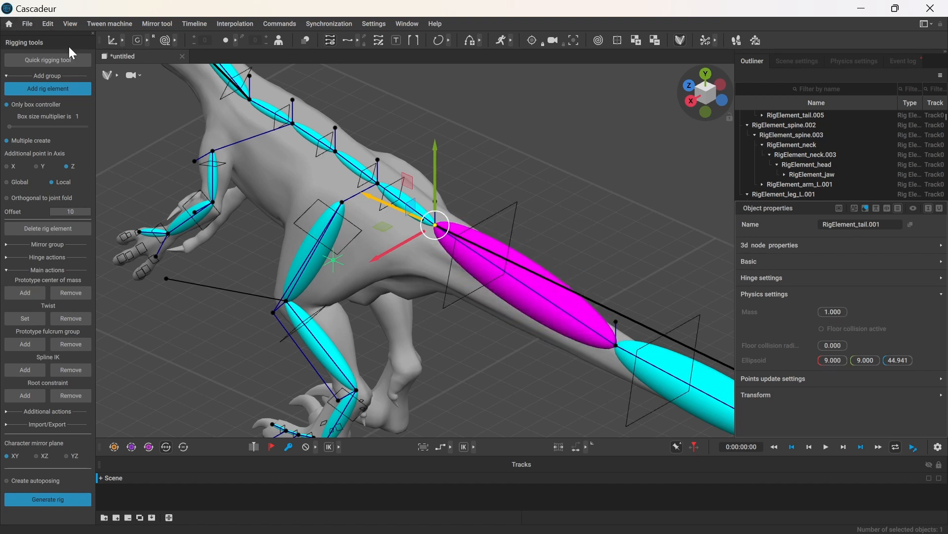
- Open the Dracorex sample scene as a reference for the rigid body proportions
left_click(9, 25)
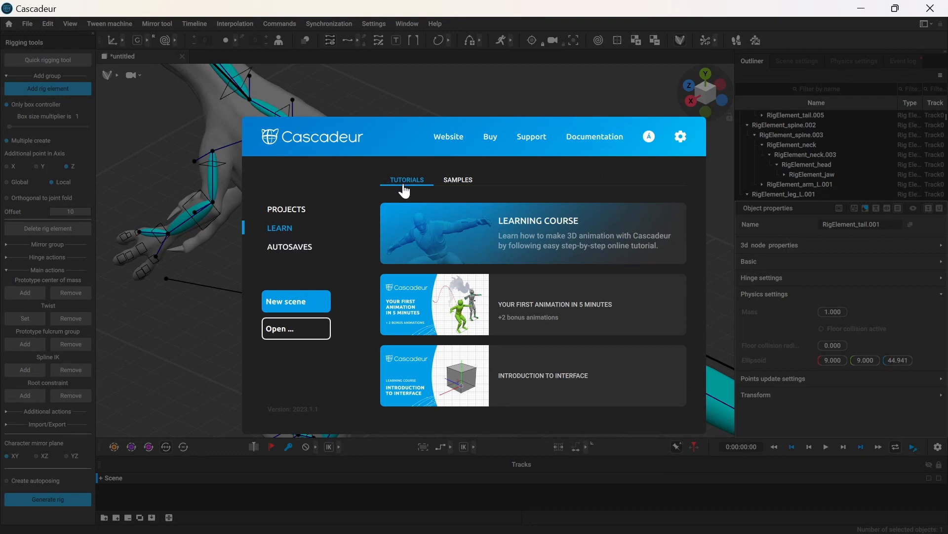
left_click(458, 179)
scroll(494, 238, "down", 1)
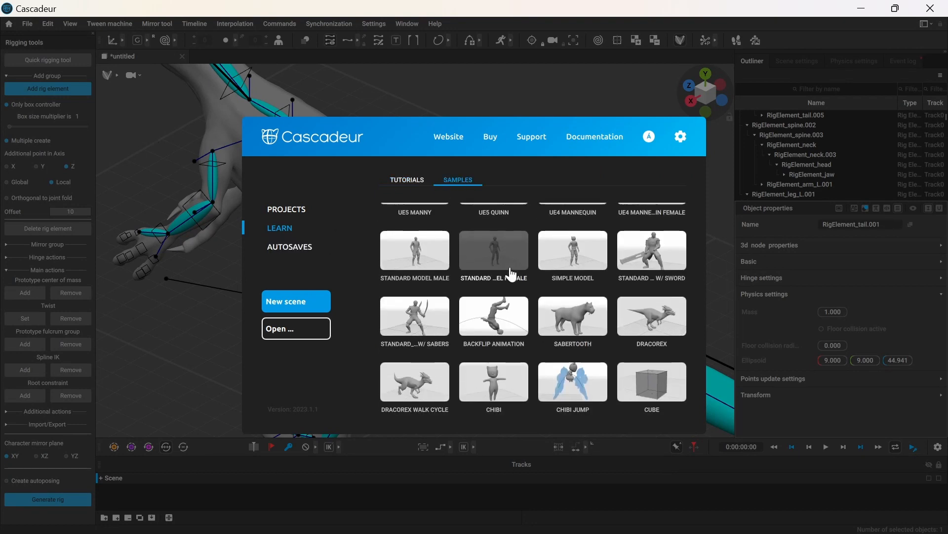
left_click(652, 319)
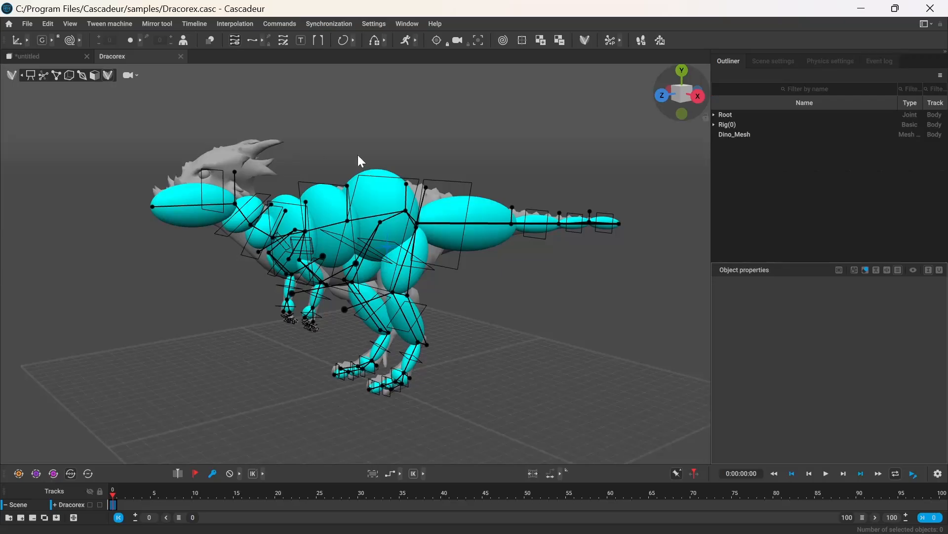
- Examine the rigid body settings of the Dracorex's Pelvis3_Rigid ellipsoid at the tail base
left_click(380, 197)
left_click(496, 208)
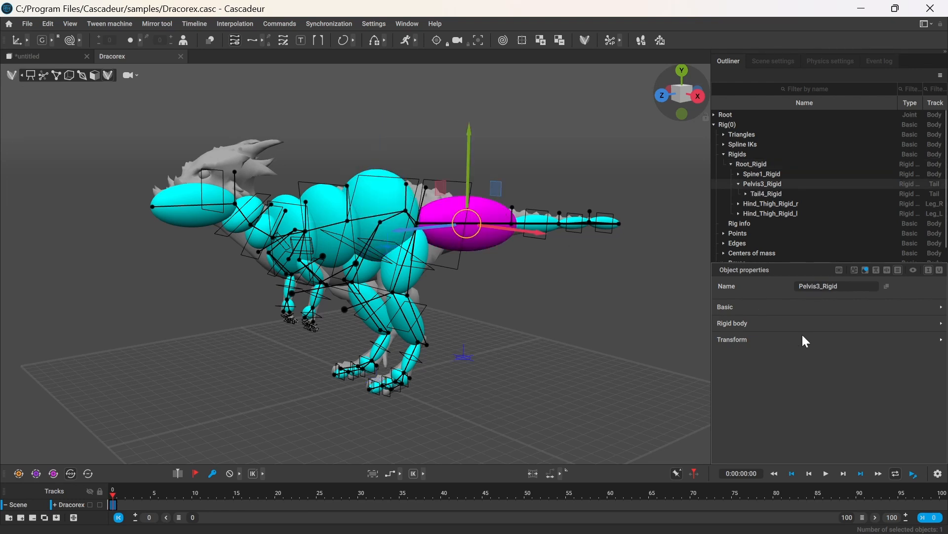
left_click(779, 325)
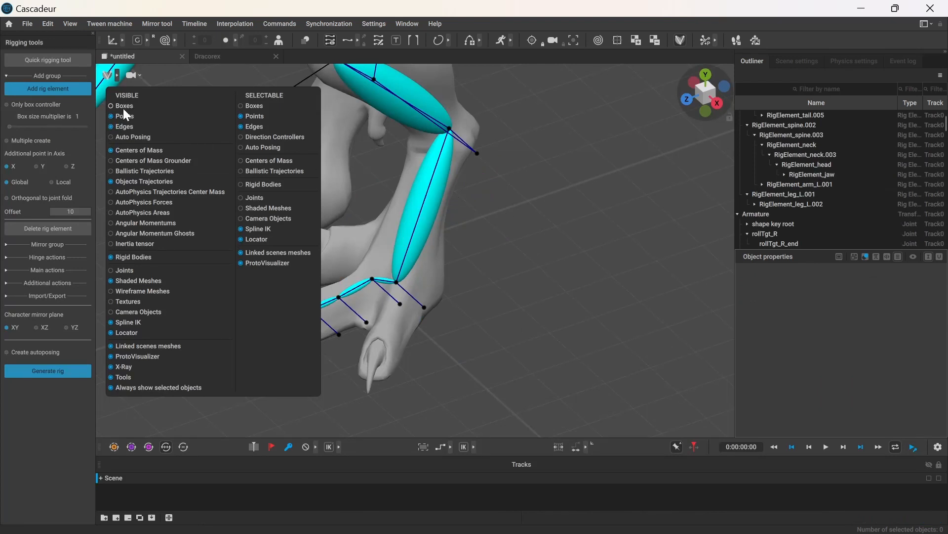
- Show boxes while hiding points, edges and rigid bodies in the untitled scene, and make boxes selectable instead of points and edges
left_click(123, 108)
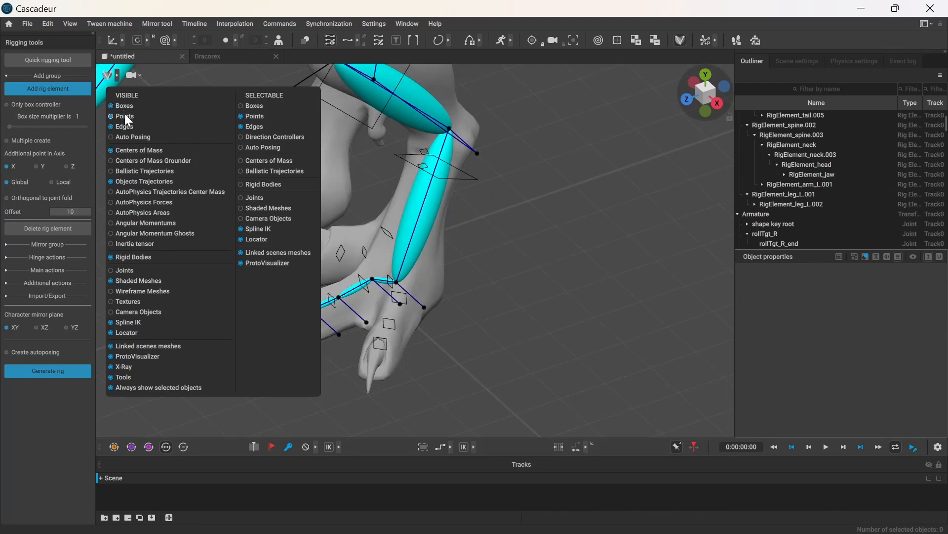
left_click(128, 116)
left_click(128, 126)
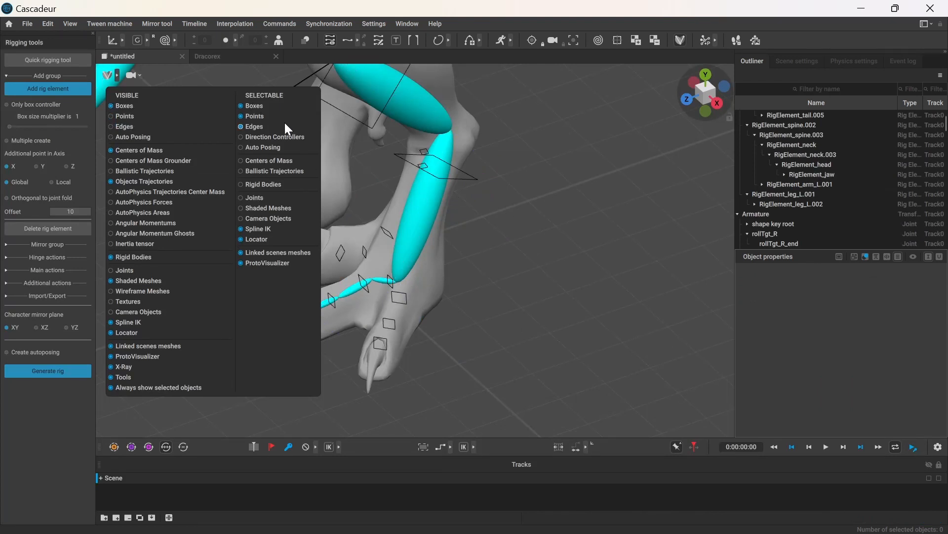
left_click(141, 258)
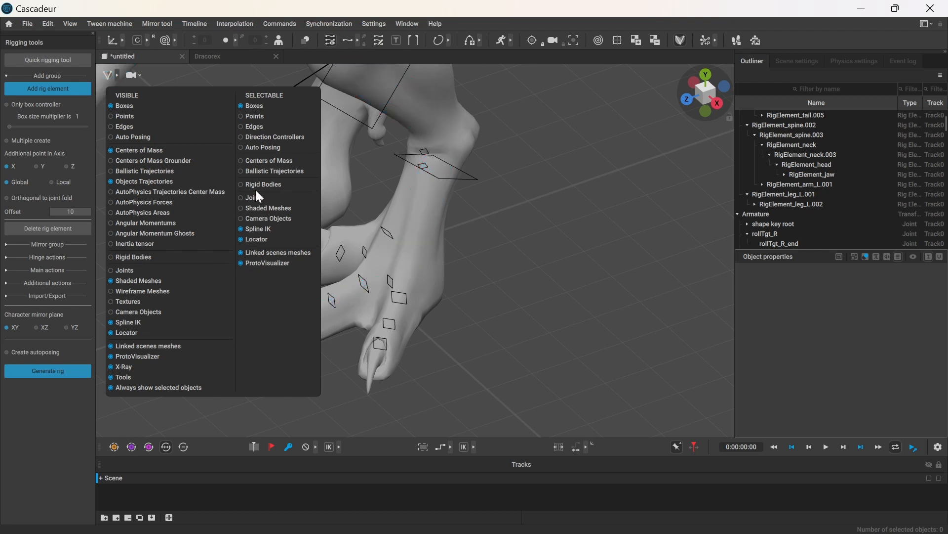
left_click(497, 268)
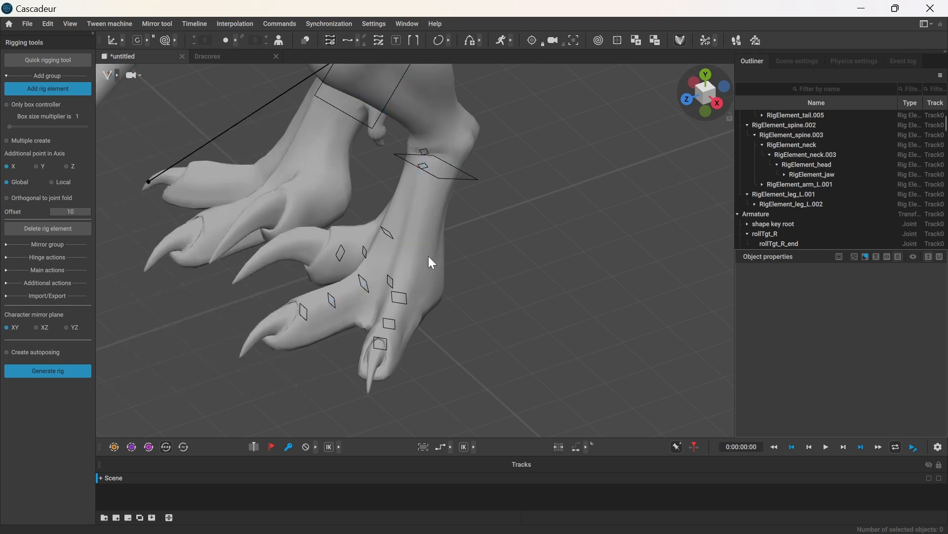
- Enlarge the ProtoBox_toe1_L box with the Scale tool in local axes and expand its Box view properties
left_click(388, 232)
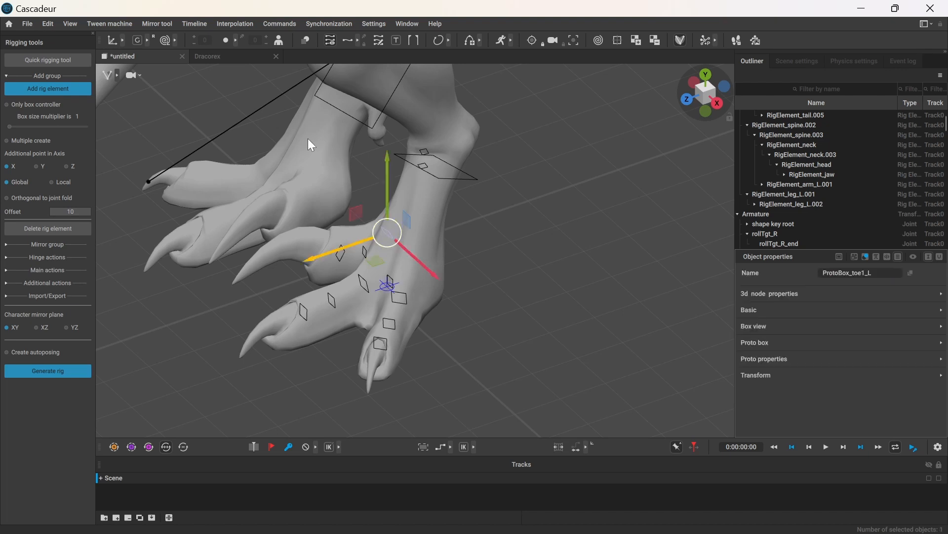
left_click(135, 38)
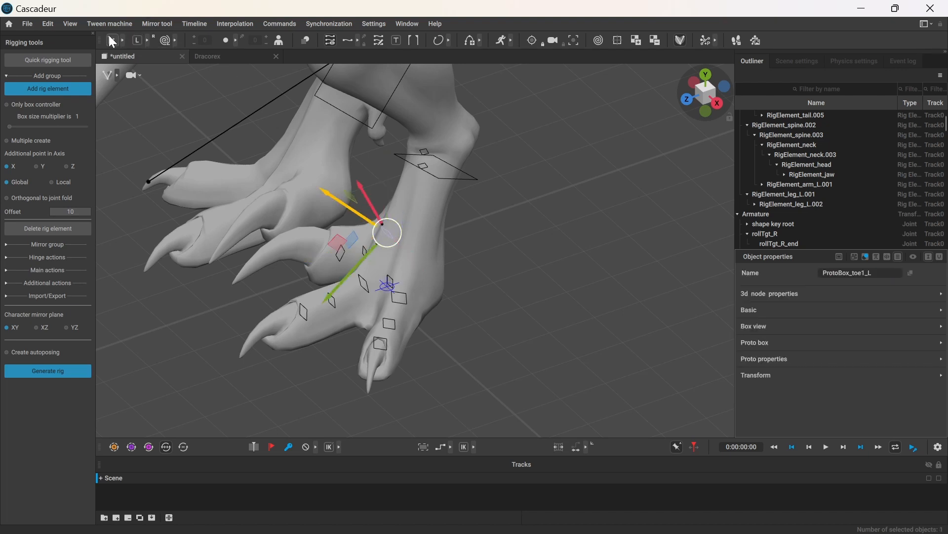
left_click(109, 36)
left_click(109, 37)
right_click_drag(419, 190, 549, 167)
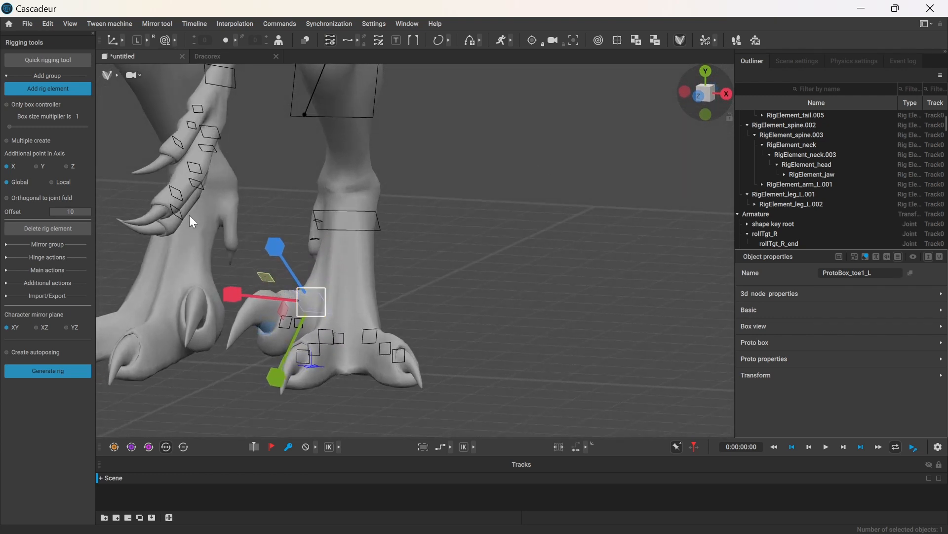
right_click_drag(189, 217, 515, 272)
left_click(761, 330)
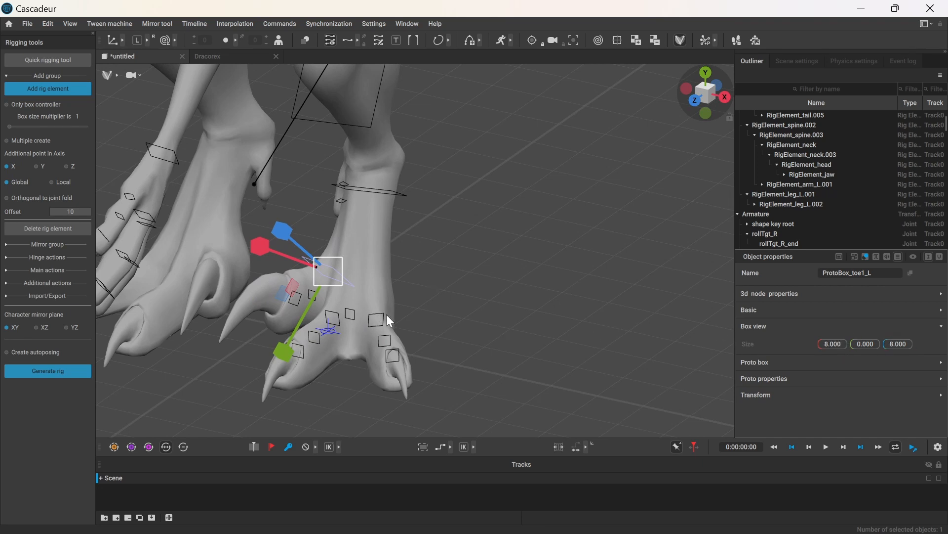
- Limit the Copier to scale only and copy ProtoBox_toe1_L's scale to the other toe boxes of the left foot
left_click(797, 61)
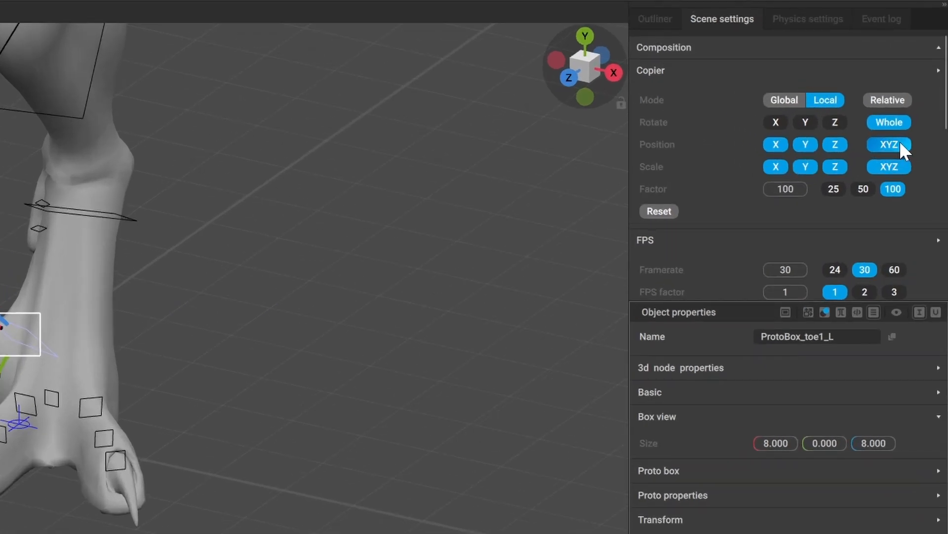
left_click(914, 145)
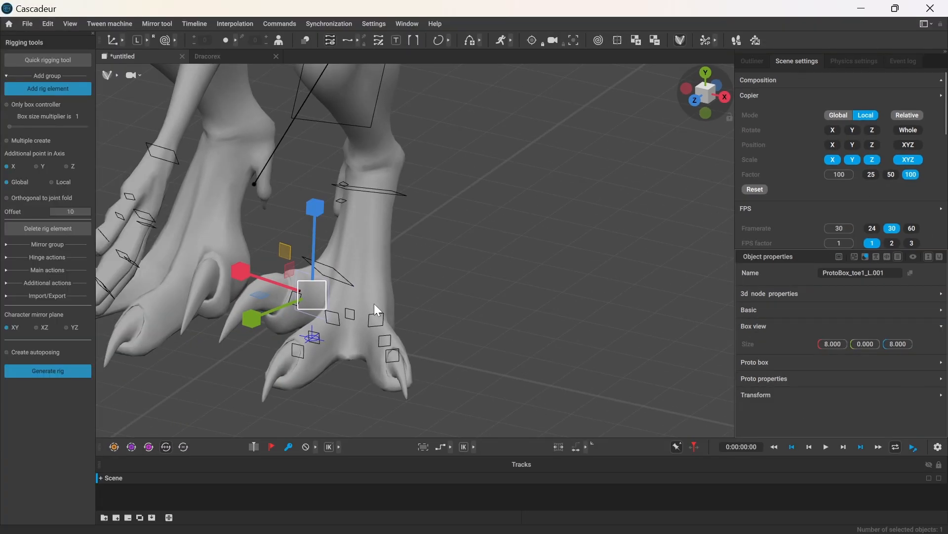
left_click(350, 275)
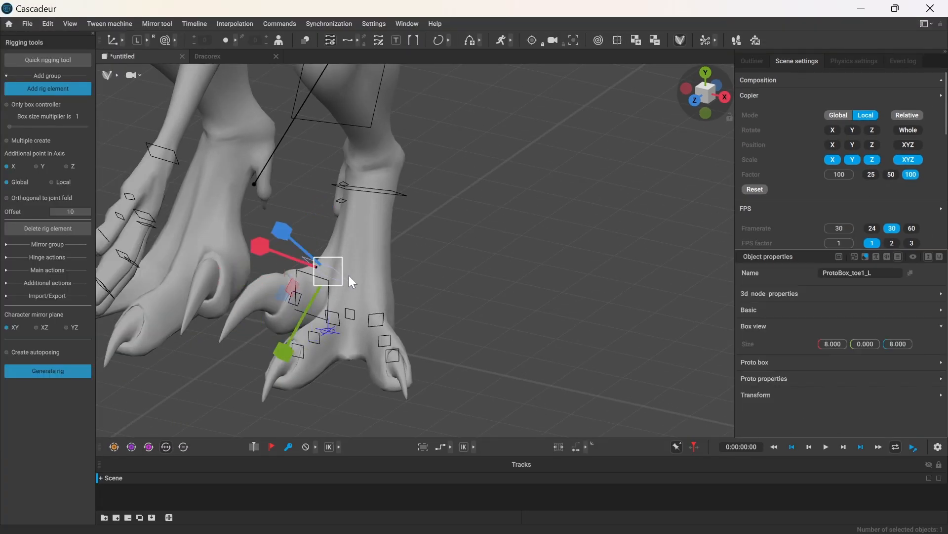
left_click(300, 299)
left_click(356, 313)
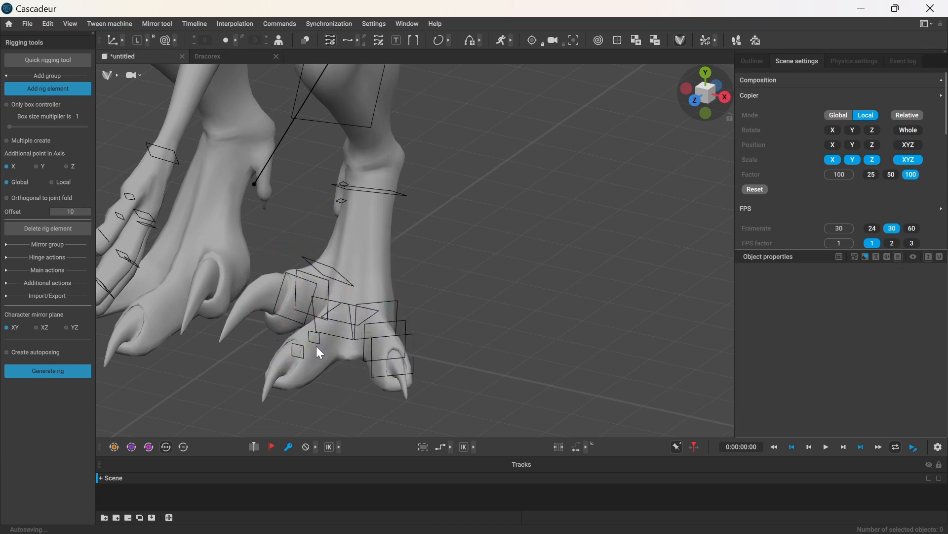
left_click(311, 346)
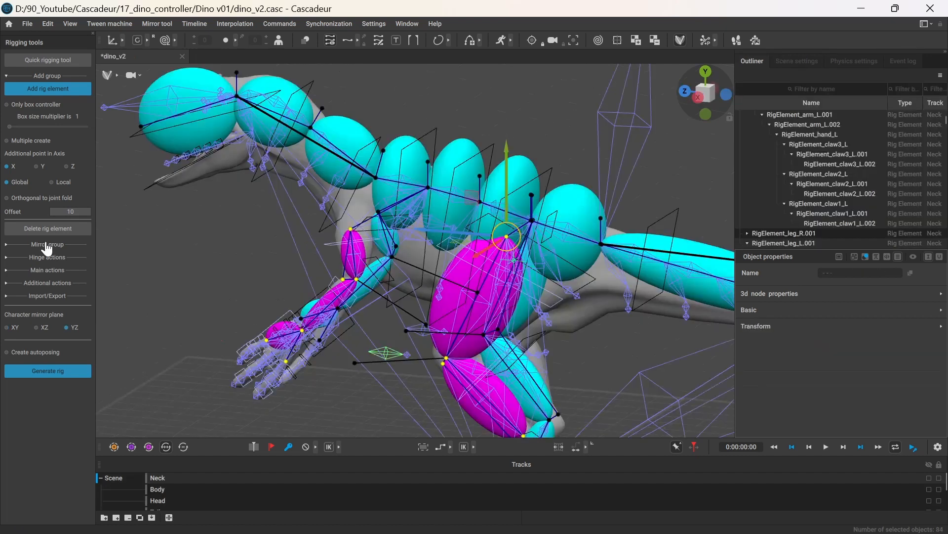
- Set the mirror group's original suffix to _L and its mirrored suffix to _R for the selected rig elements in dino_v2
left_click(47, 244)
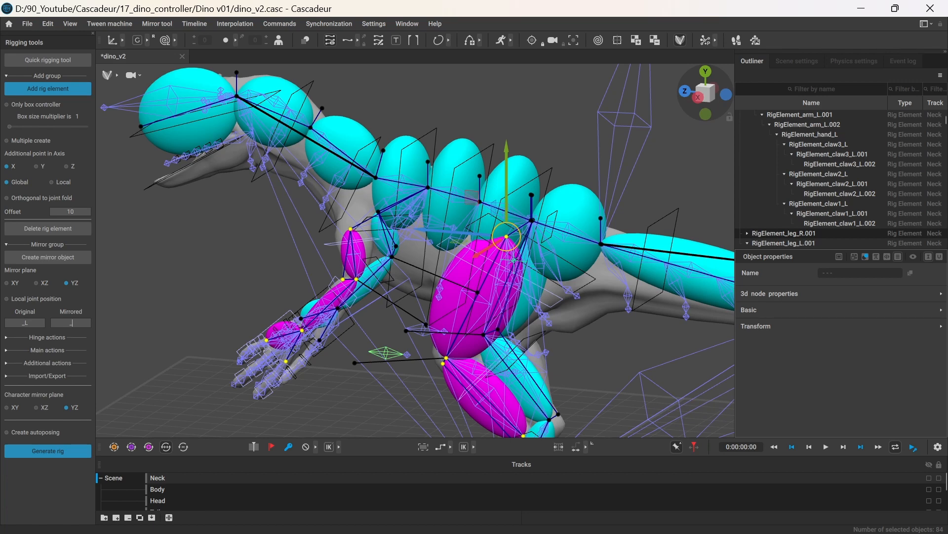
type("R")
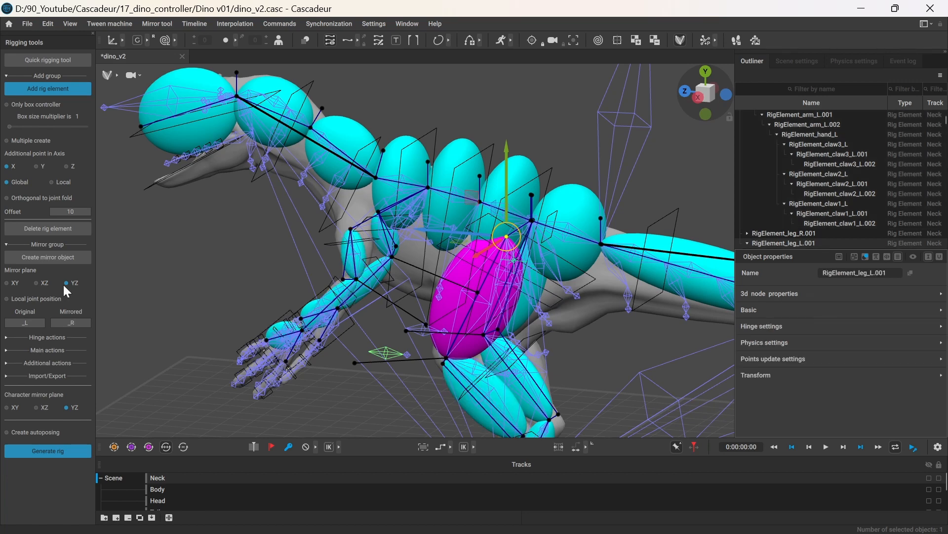
- Deselect the tailCurve.002 joint to view the generated raptor rig unobstructed
scroll(251, 265, "down", 6)
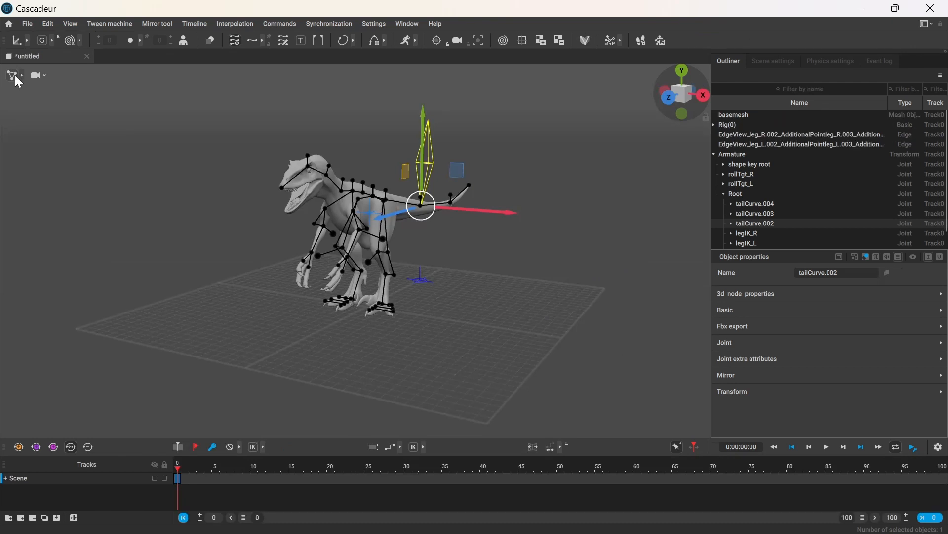
left_click(82, 123)
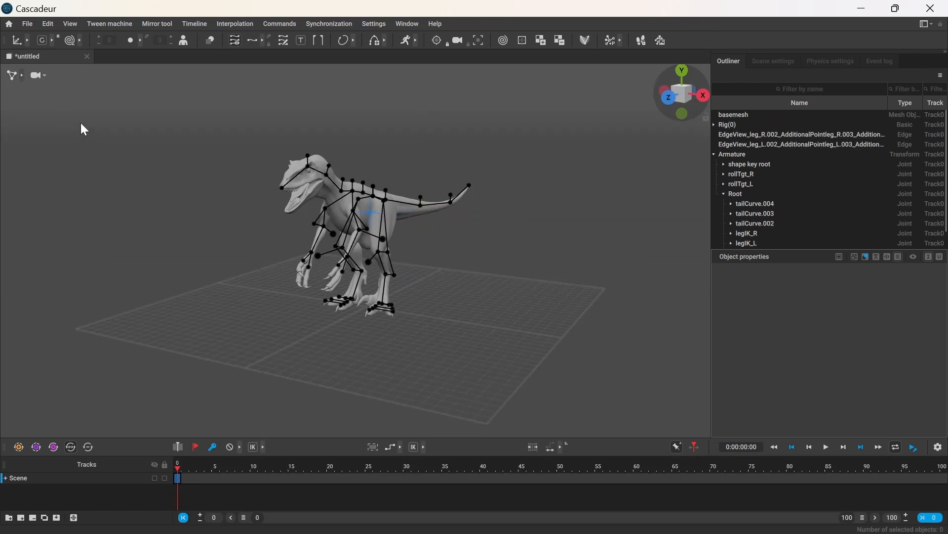
- Display the joints and try moving the raptor rig's Center of mass controller backward to test which joints follow
left_click(22, 76)
left_click(310, 310)
scroll(372, 244, "up", 5)
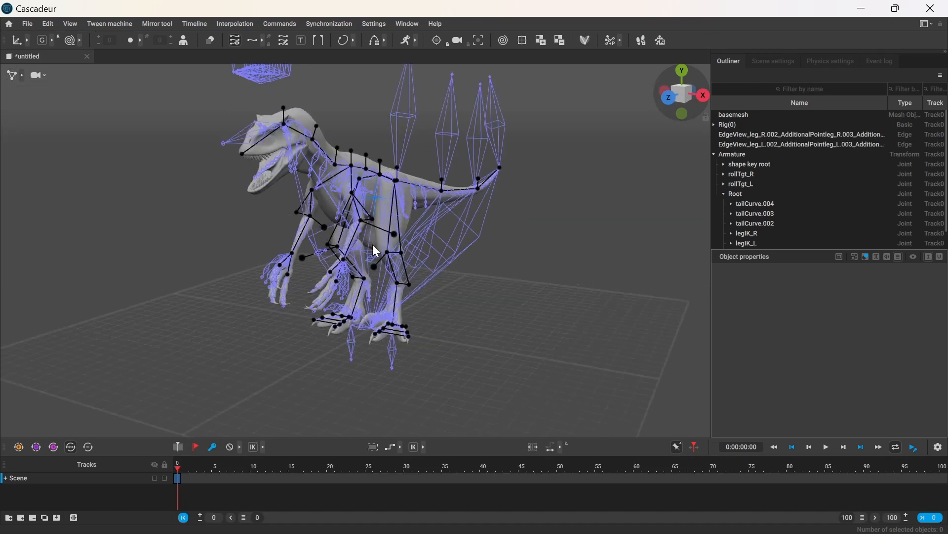
left_click_drag(372, 244, 608, 180, "alt")
left_click(377, 232)
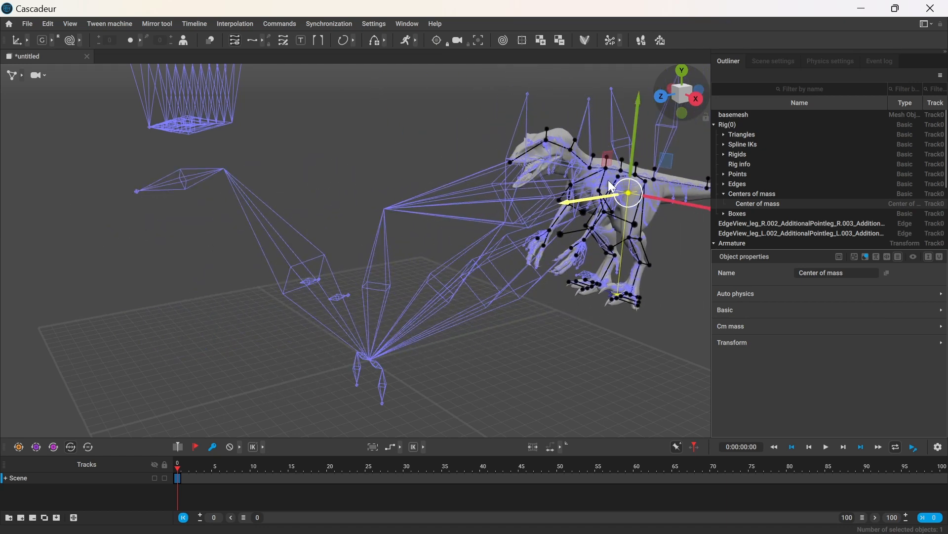
left_click(204, 183)
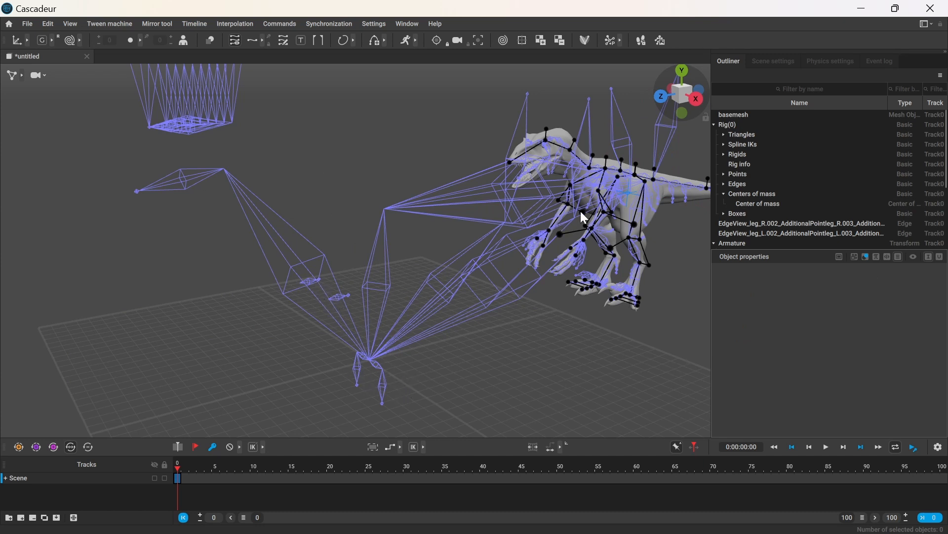
- Undo the center of mass move and the rig generation to return to the editable rig elements
key("ctrl+z")
key("ctrl+z")
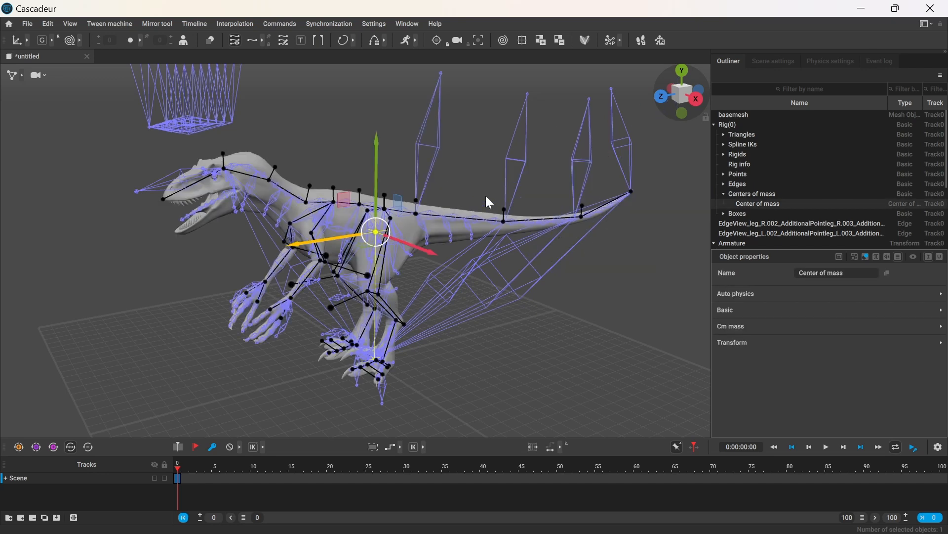
key("ctrl+z")
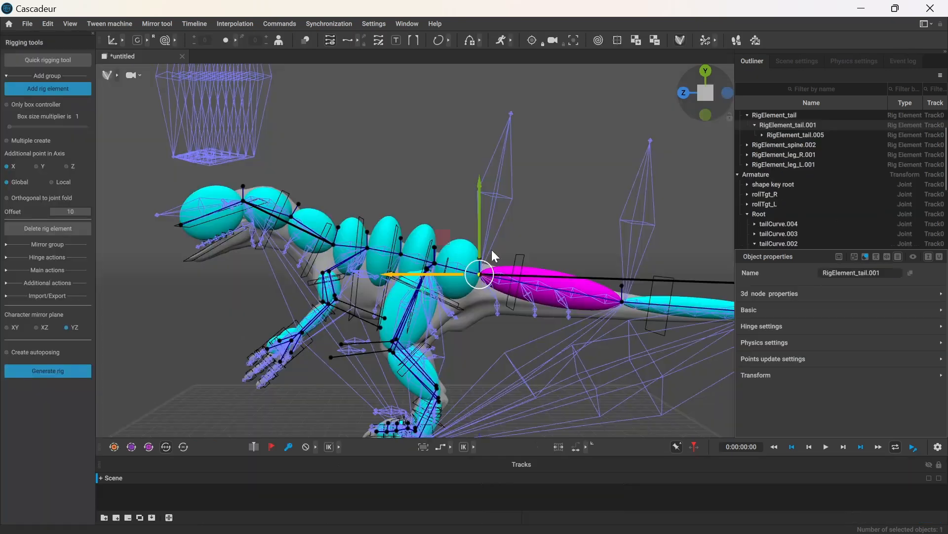
- Examine the tail hierarchy by selecting tailCurve.002, RigElement_tail.001, RigElement_tail.005 and the tail.005 joint in turn
left_click(441, 159)
scroll(411, 185, "down", 4)
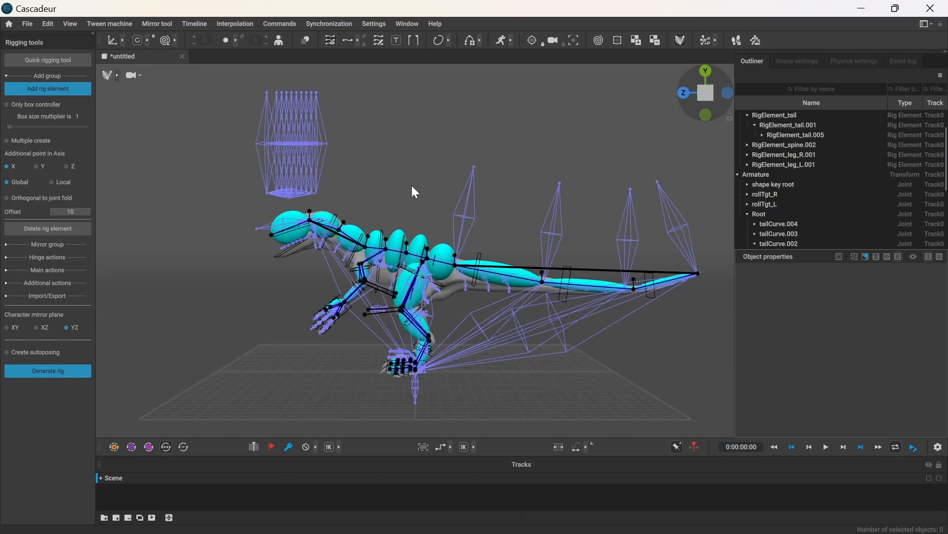
left_click(547, 217)
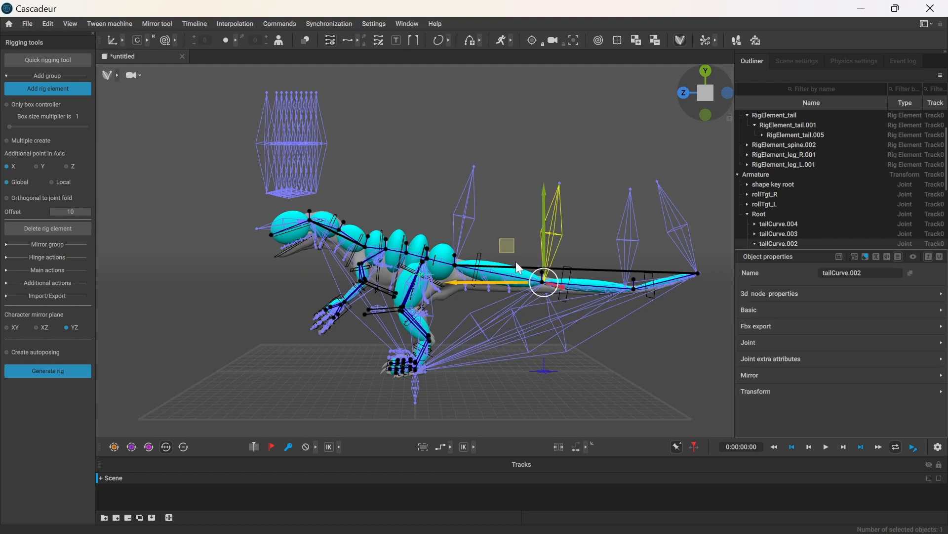
left_click(520, 278)
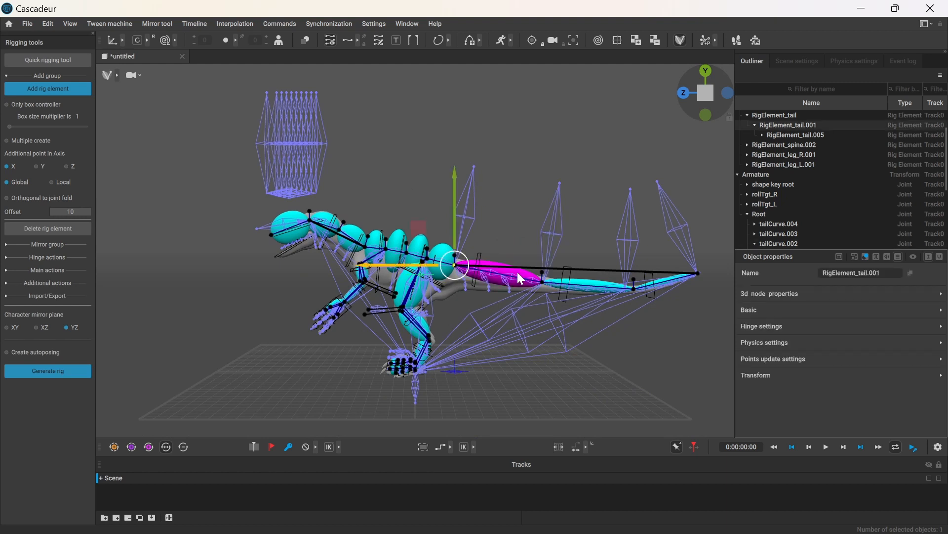
left_click(572, 283)
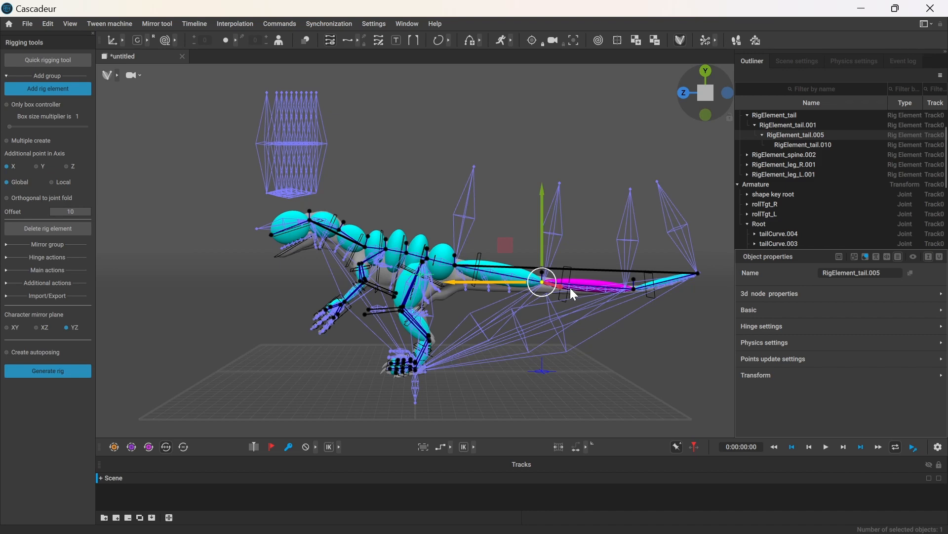
scroll(570, 287, "up", 3)
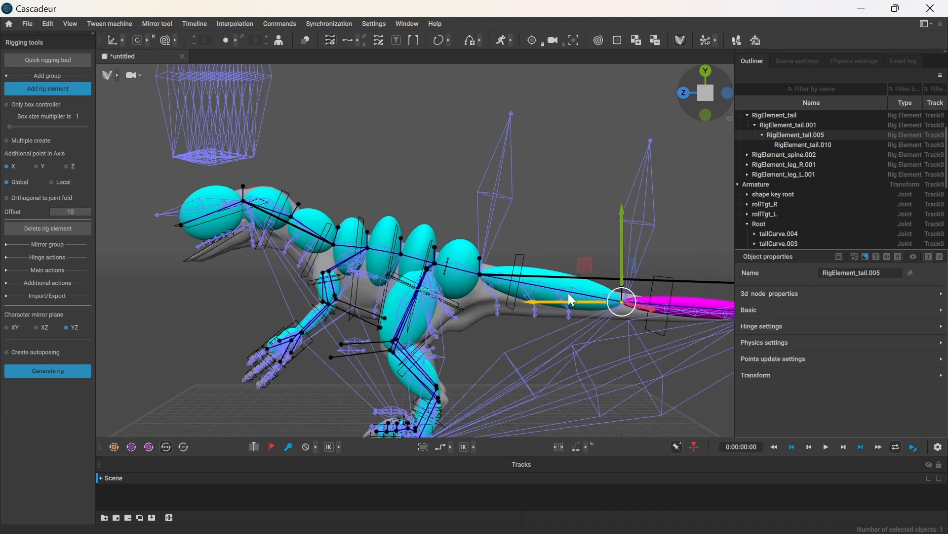
left_click(637, 300)
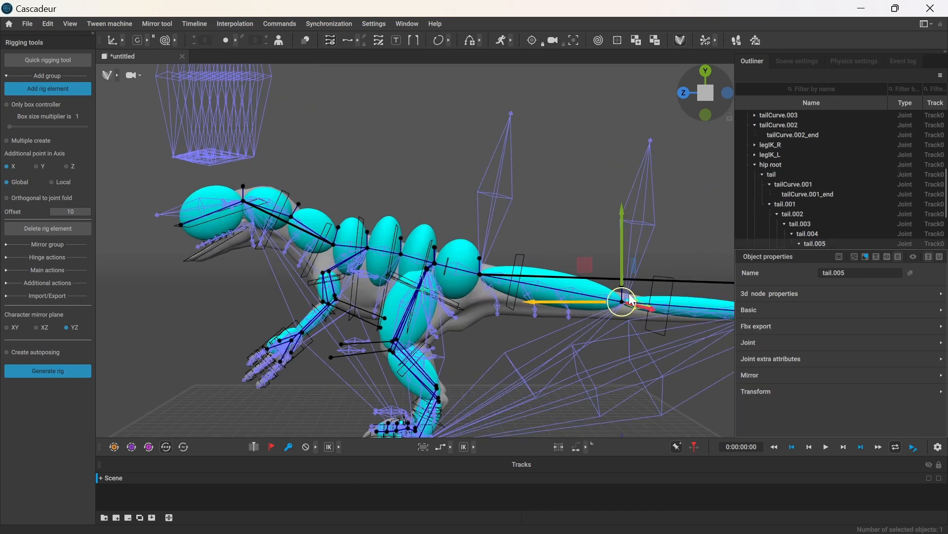
scroll(406, 350, "down", 3)
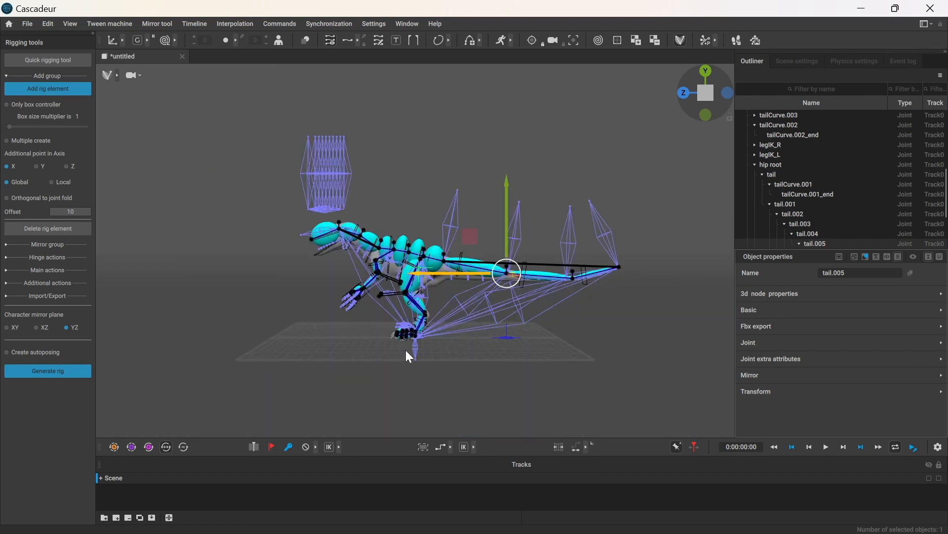
scroll(474, 362, "up", 2)
scroll(483, 344, "up", 1)
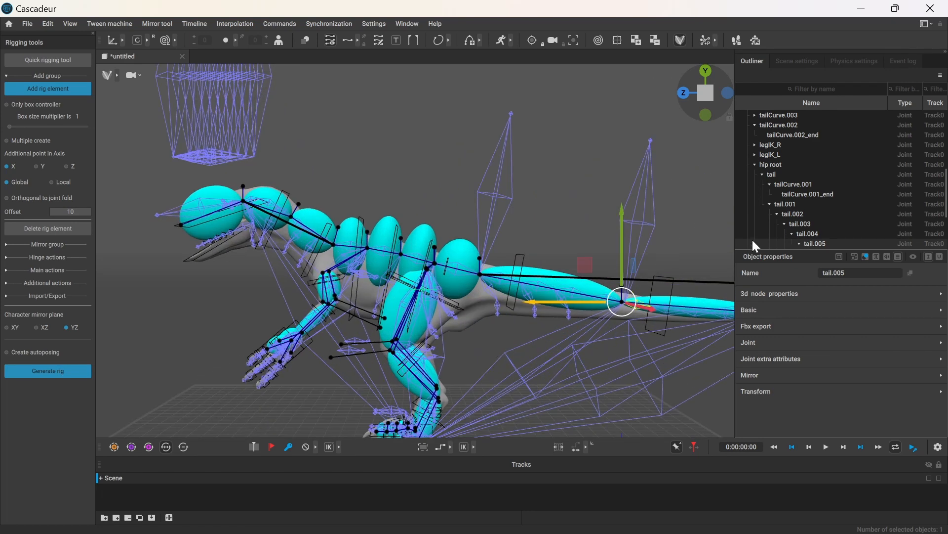
- Inspect the Root and hip root joints in the enlarged Outliner and their location on the raptor
scroll(810, 200, "up", 3)
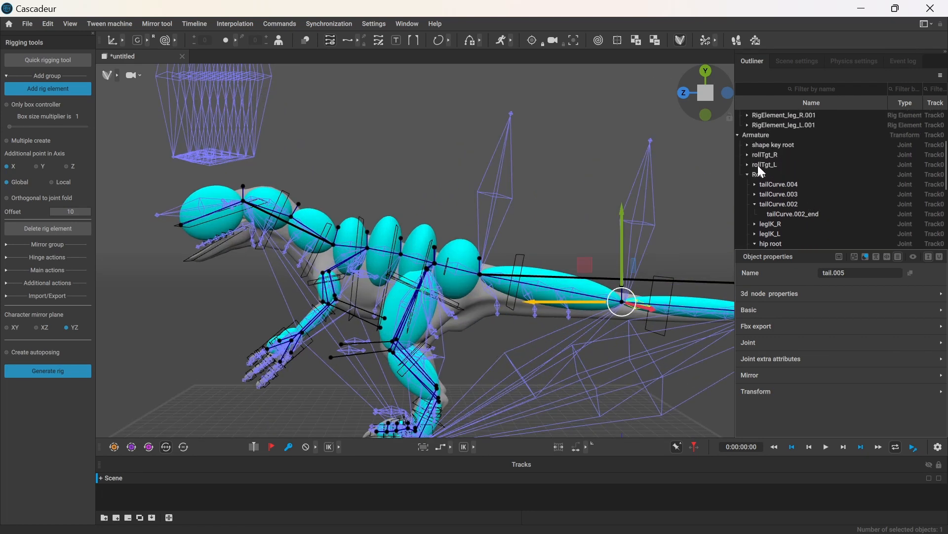
left_click(763, 175)
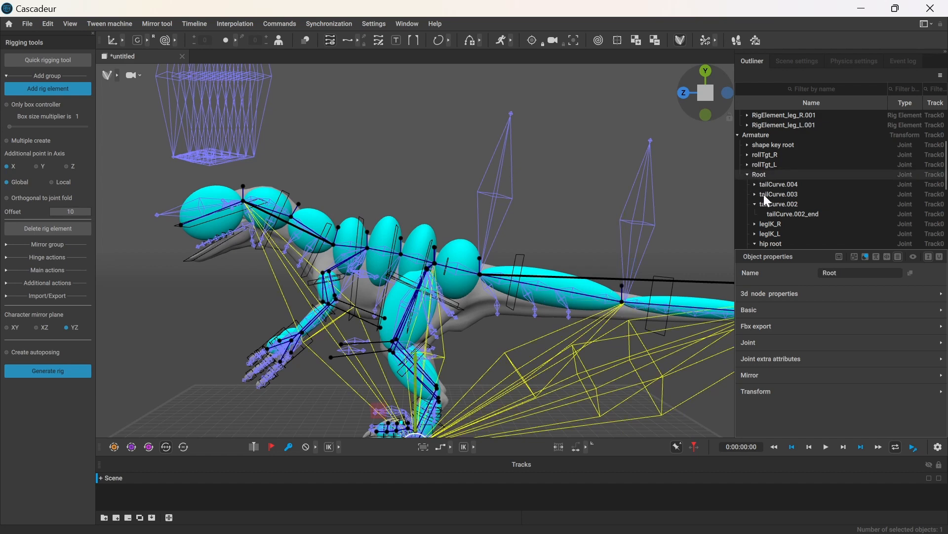
scroll(761, 227, "down", 3)
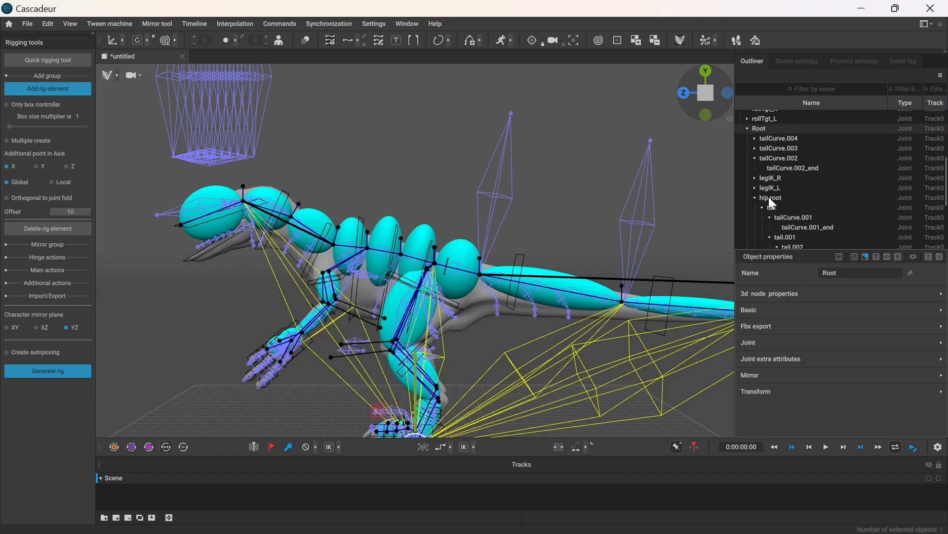
left_click(769, 197)
left_click_drag(769, 251, 769, 322)
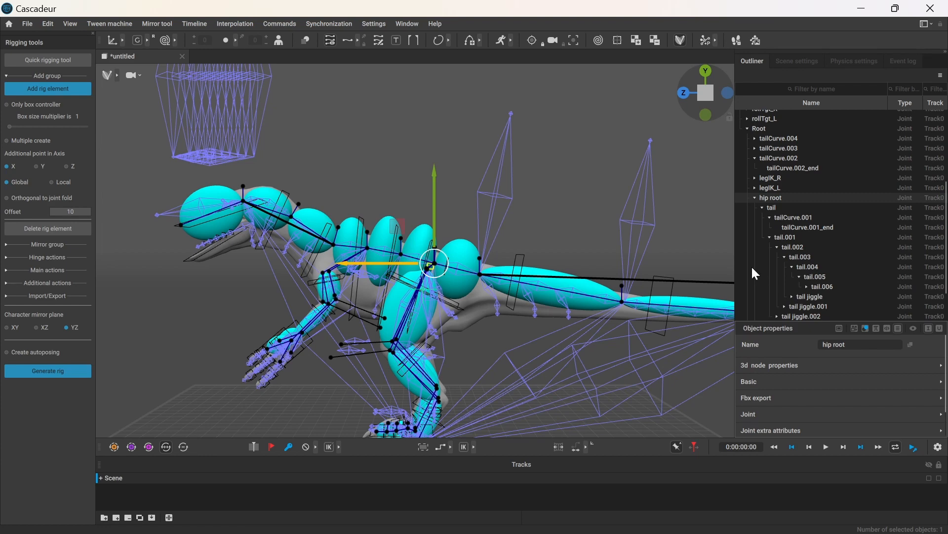
scroll(420, 276, "up", 2)
middle_click_drag(468, 307, 426, 221, "alt")
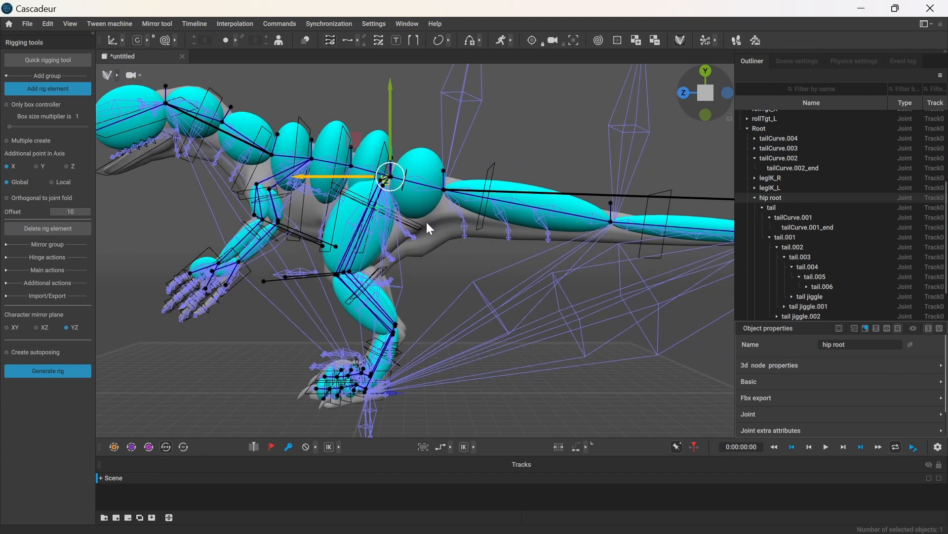
- Add a root constraint between the Root joint and RigElement_spine.001 at the raptor's hips
left_click(13, 270)
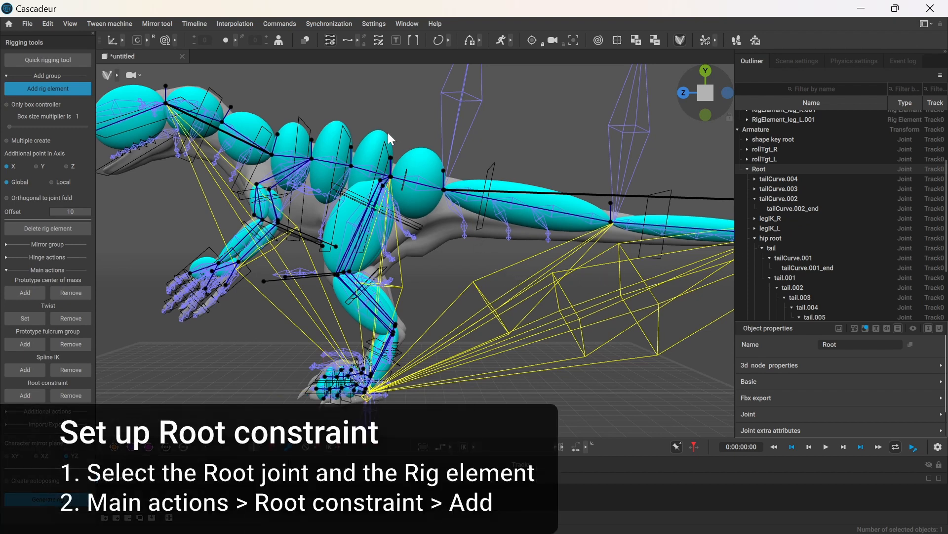
left_click(378, 144, "ctrl")
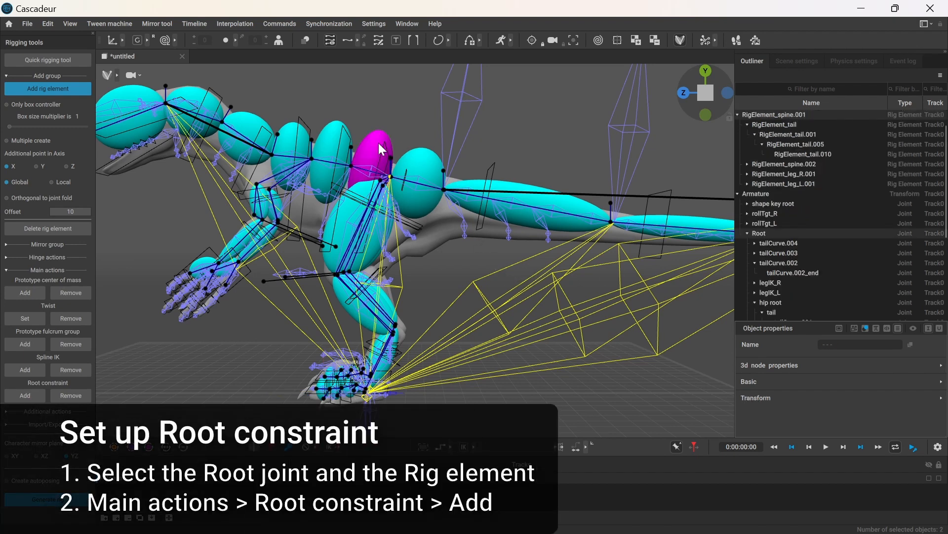
scroll(783, 255, "down", 4)
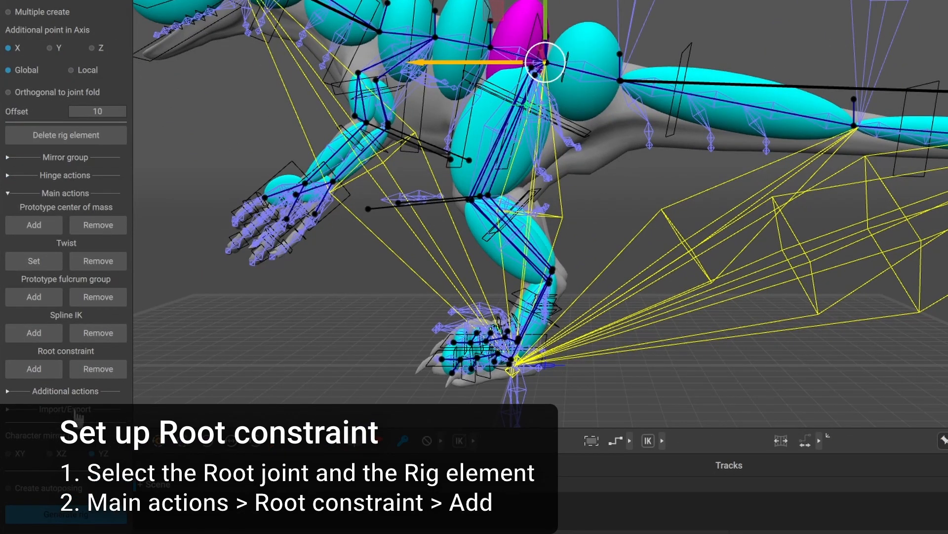
left_click(30, 394)
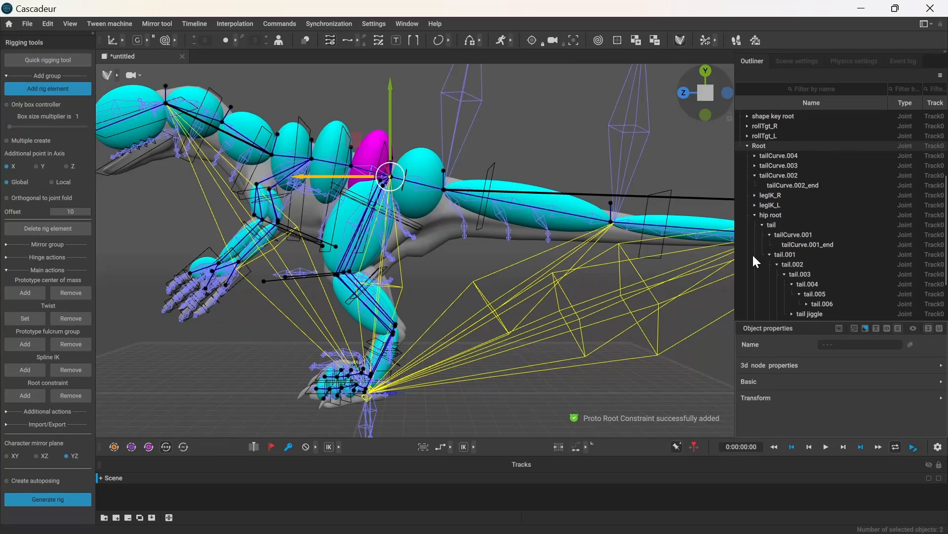
- Add another root constraint, linking the hip root joint to RigElement_spine.001
scroll(783, 172, "up", 4)
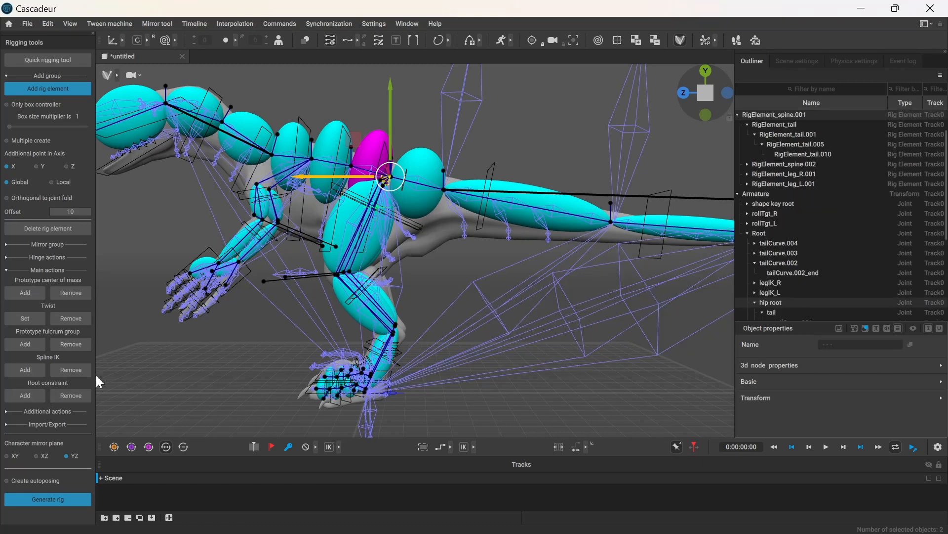
left_click(479, 155)
scroll(795, 287, "down", 2)
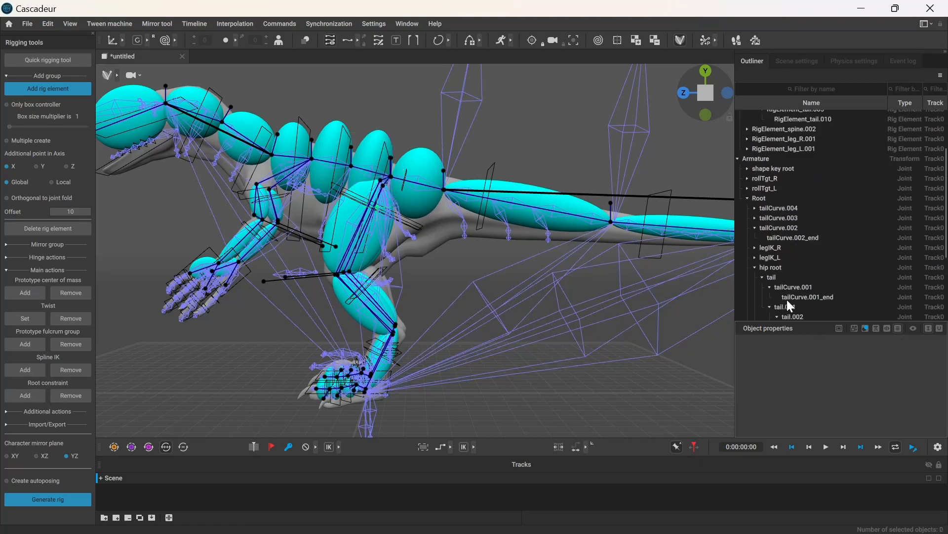
left_click(775, 268)
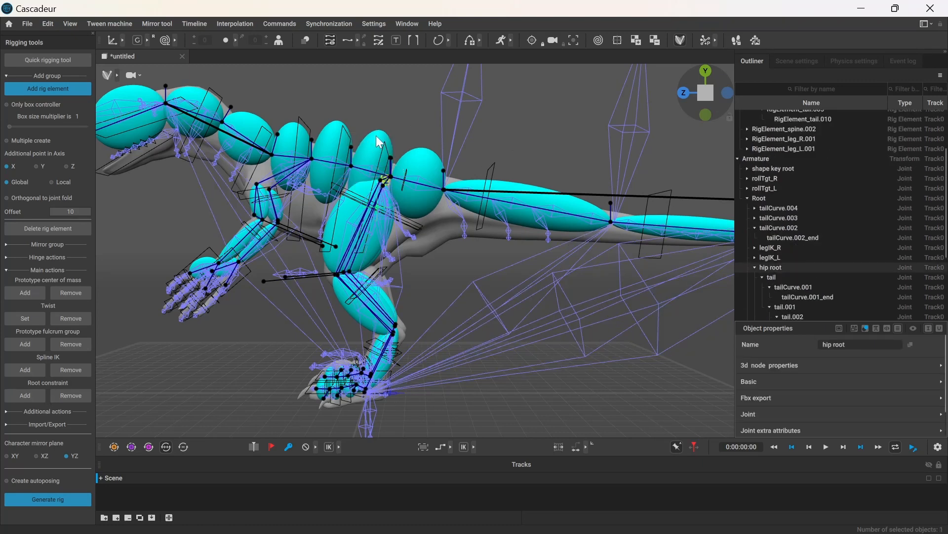
left_click(374, 153, "shift")
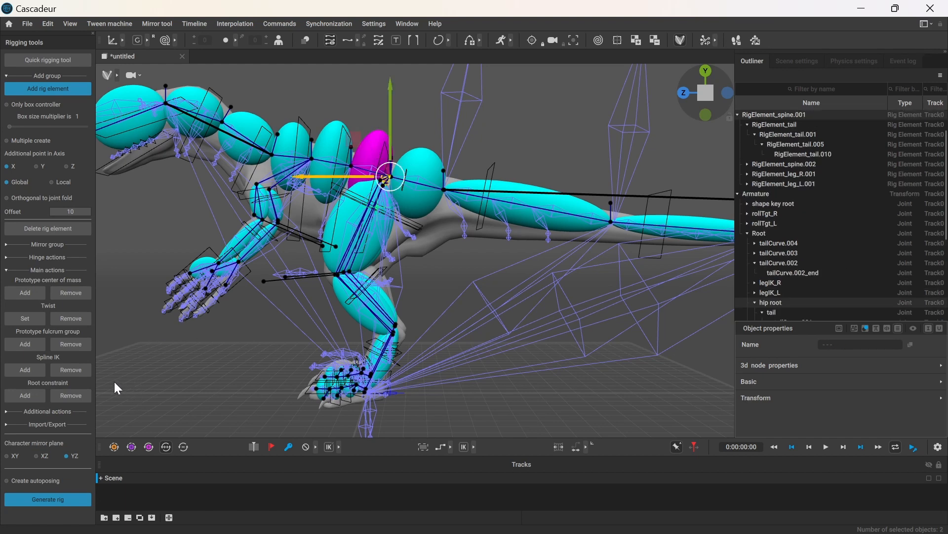
left_click(26, 395)
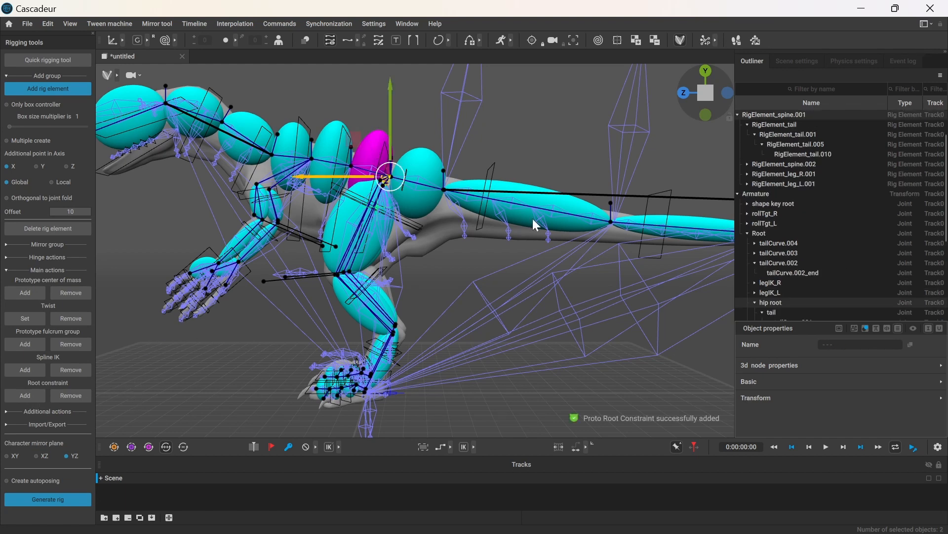
scroll(348, 192, "down", 2)
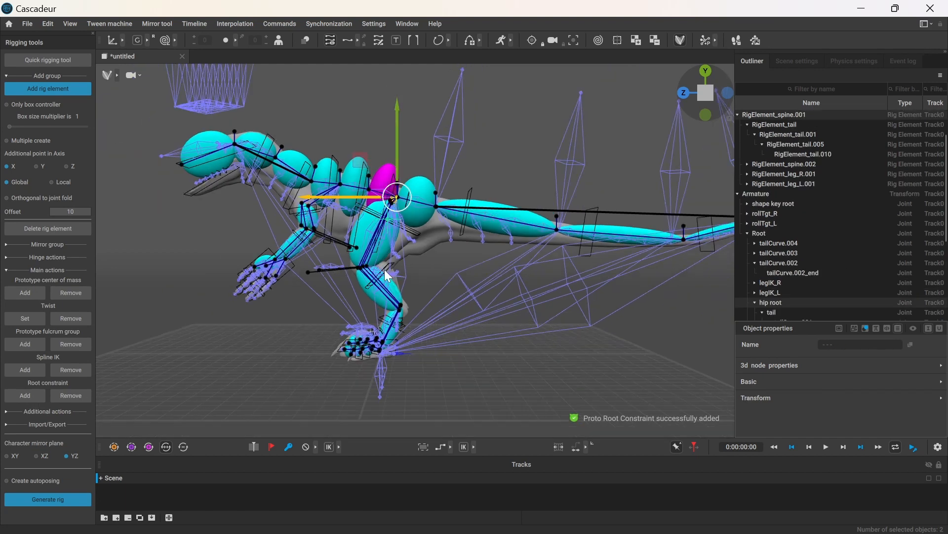
- Try moving the shape key root joint above the head and undo the move
left_click(224, 108)
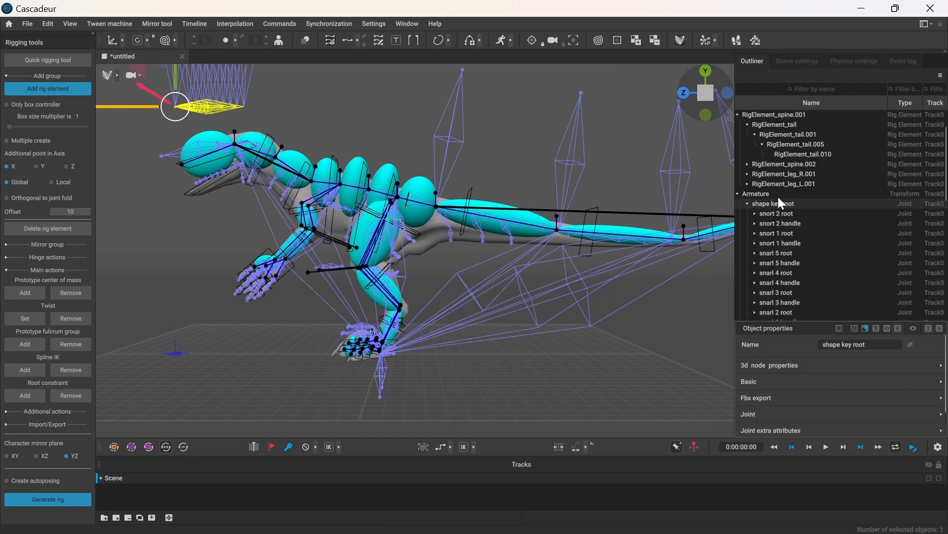
middle_click_drag(308, 127, 351, 214)
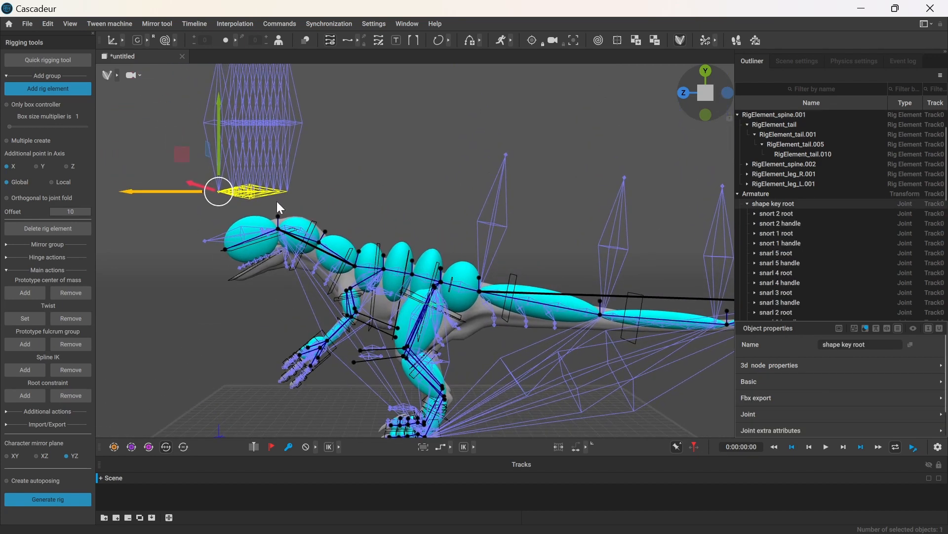
mouse_move(186, 151)
left_mouse_down()
mouse_move(263, 147)
mouse_move(205, 154)
left_mouse_up()
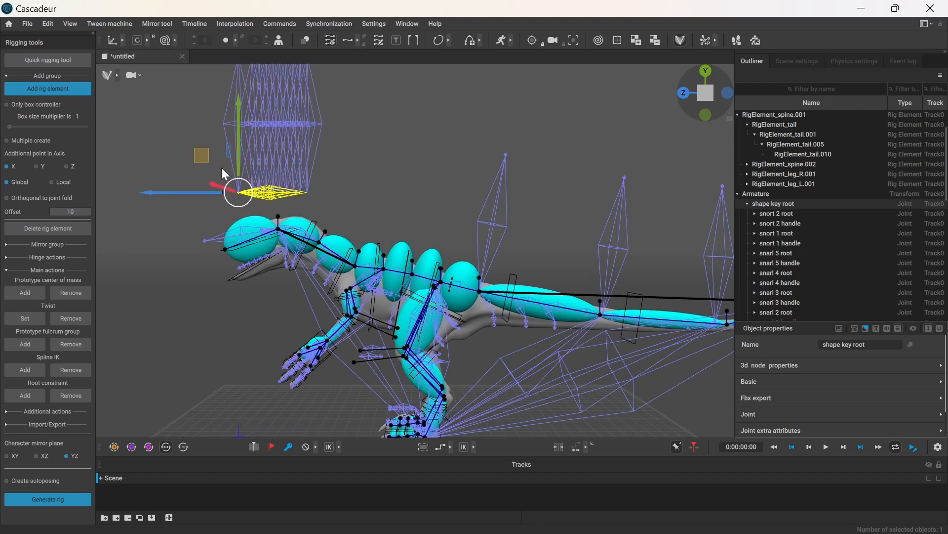
key("ctrl+z")
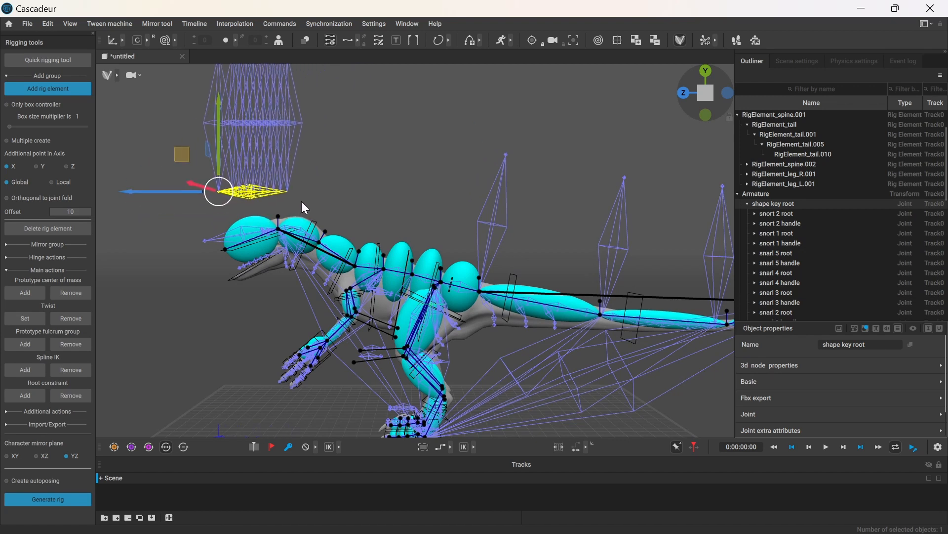
- Add a root constraint between the shape key root joint above the head and RigElement_head
left_click(291, 195)
left_click(283, 192)
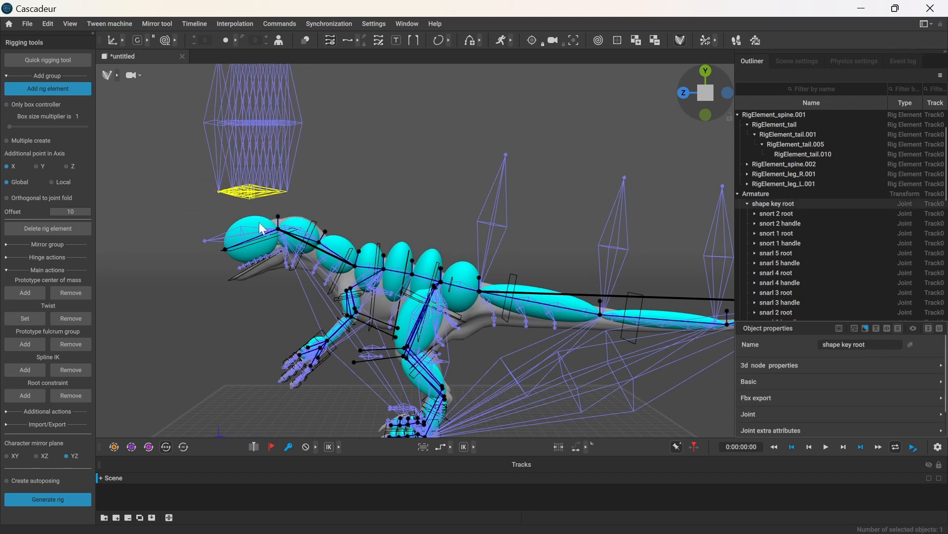
left_click(256, 222, "ctrl")
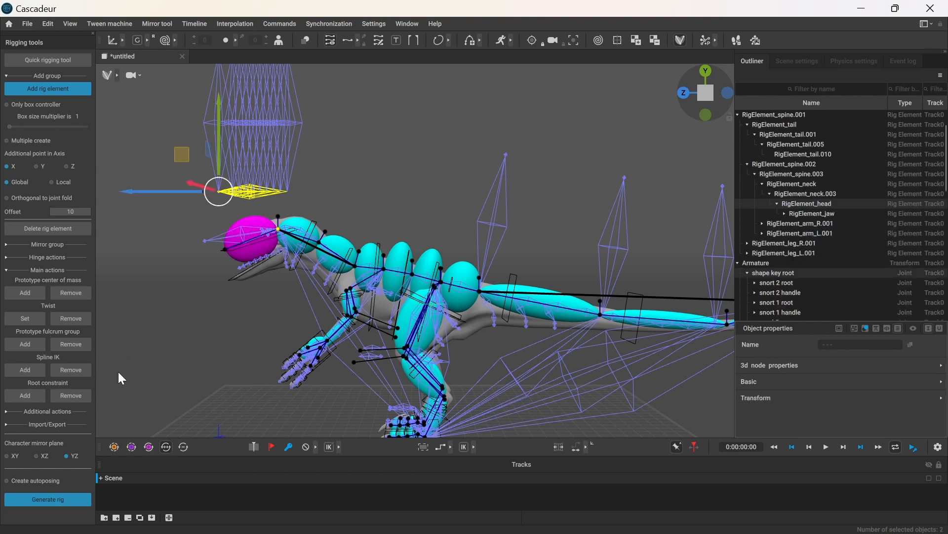
- Filter the Outliner by "cons" and show the rig element and root linked by proto_root_constraint(2)
left_click(826, 92)
type("r")
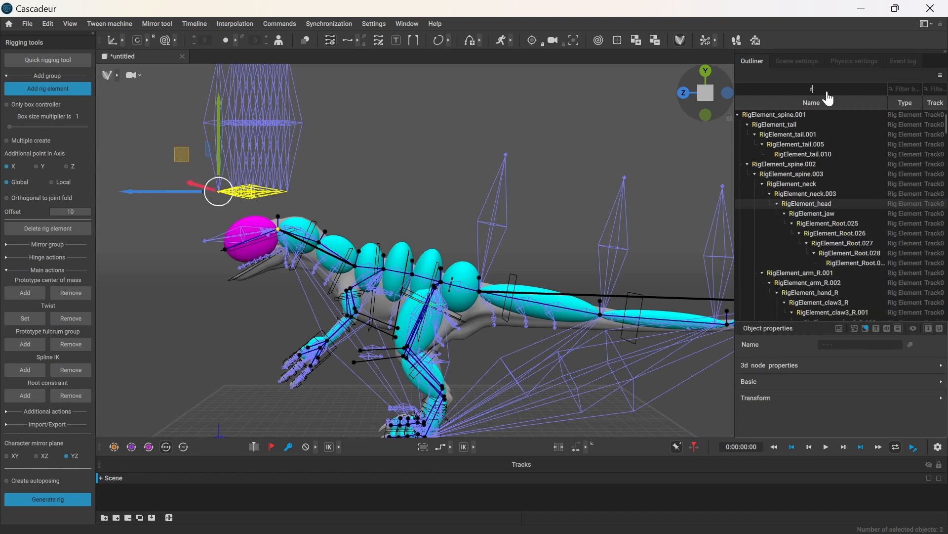
key("BackSpace")
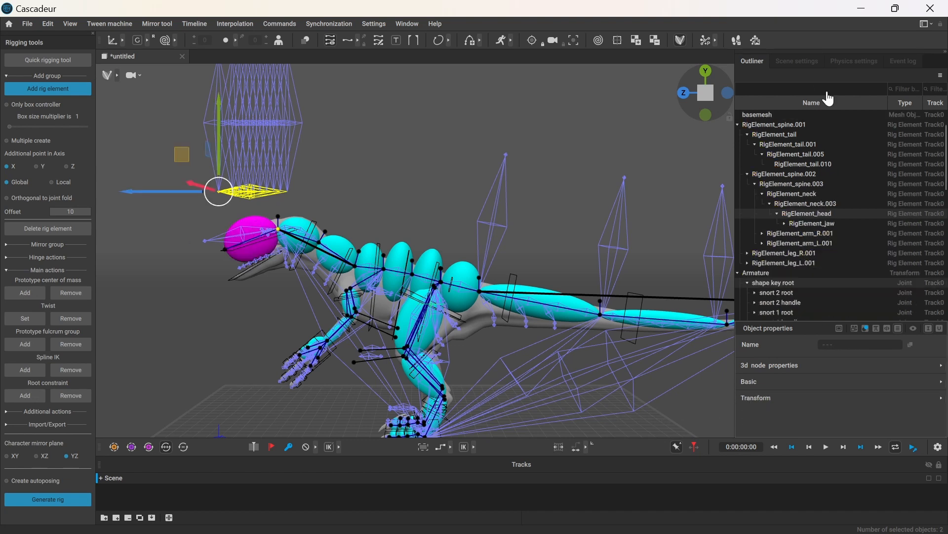
type("cons")
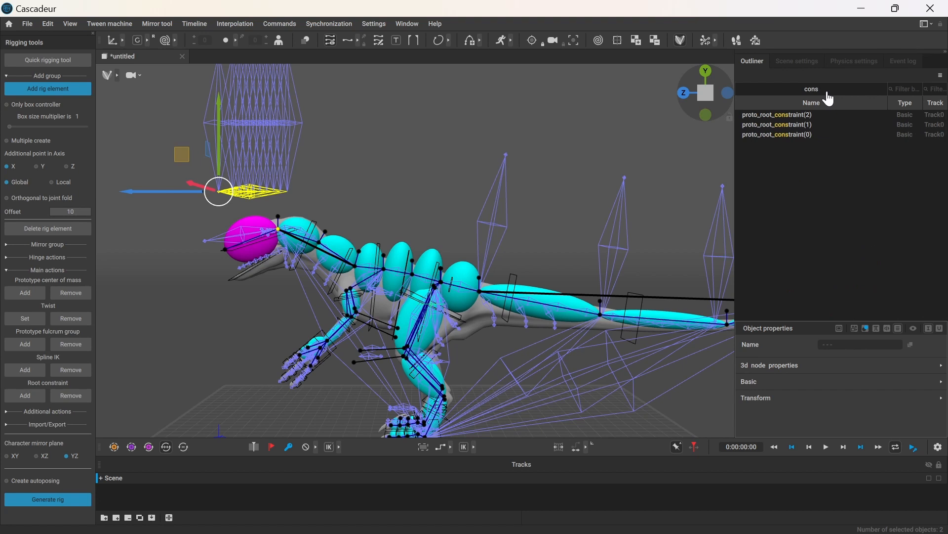
left_click(803, 115)
left_click(797, 384)
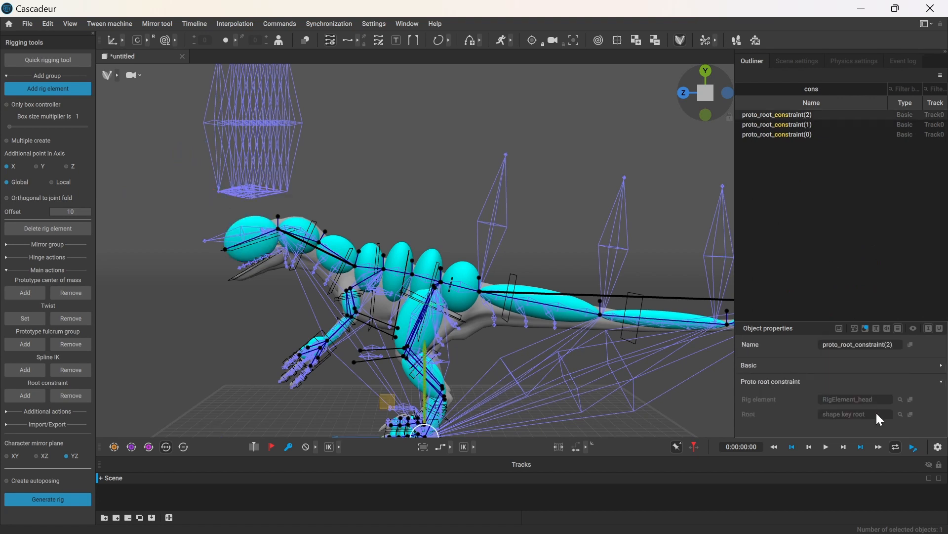
- Rename proto_root_constraint(0), which ties the Root joint to the spine, as main_root_constraint
left_click(790, 136)
double_click(858, 344)
type("main_root_constraint")
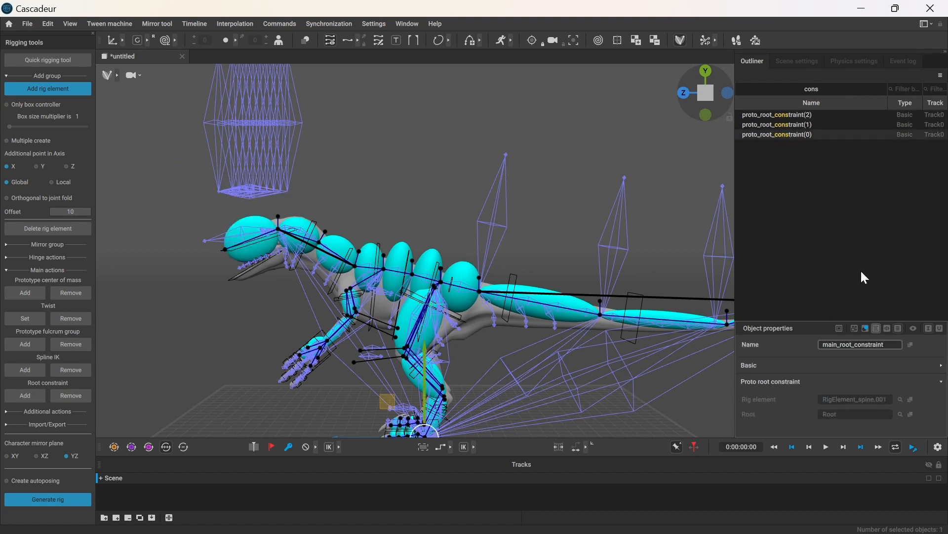
- Rename proto_root_constraint(2) as hip_root_constraint
left_click(796, 119)
double_click(858, 345)
type("hip_root_constraint")
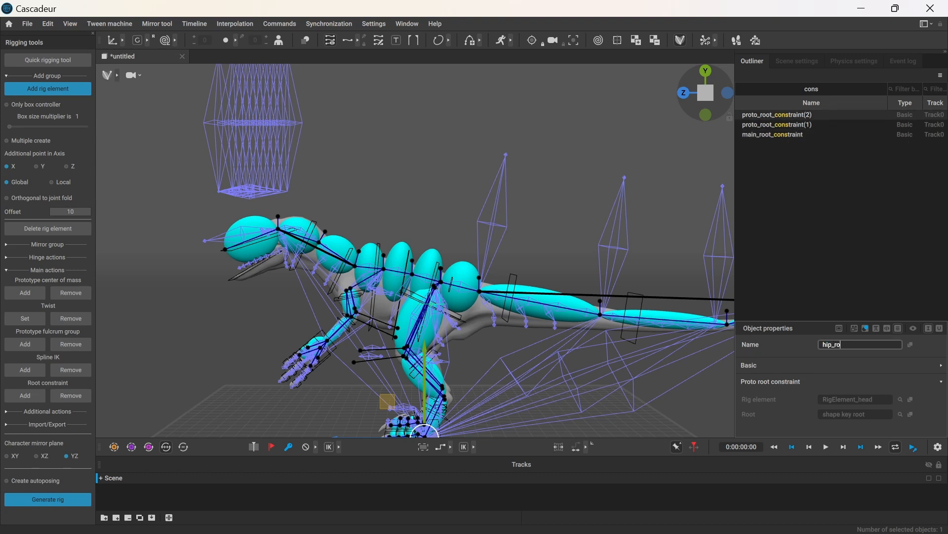
key("Return")
- Rename proto_root_constraint(1) as shapekey_root_constraint and clear the selection
left_click(778, 116)
double_click(858, 345)
type("shapekey_root_constraint")
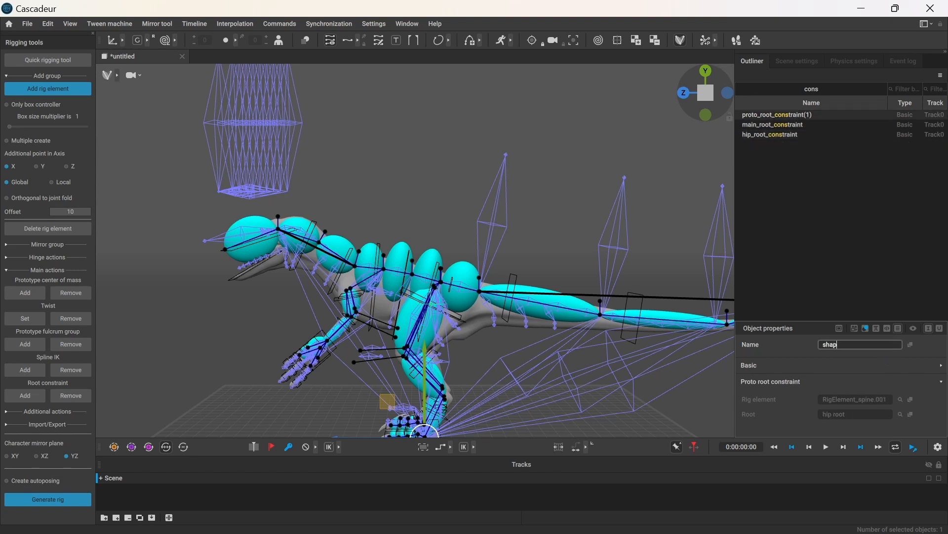
key("Return")
left_click(696, 177)
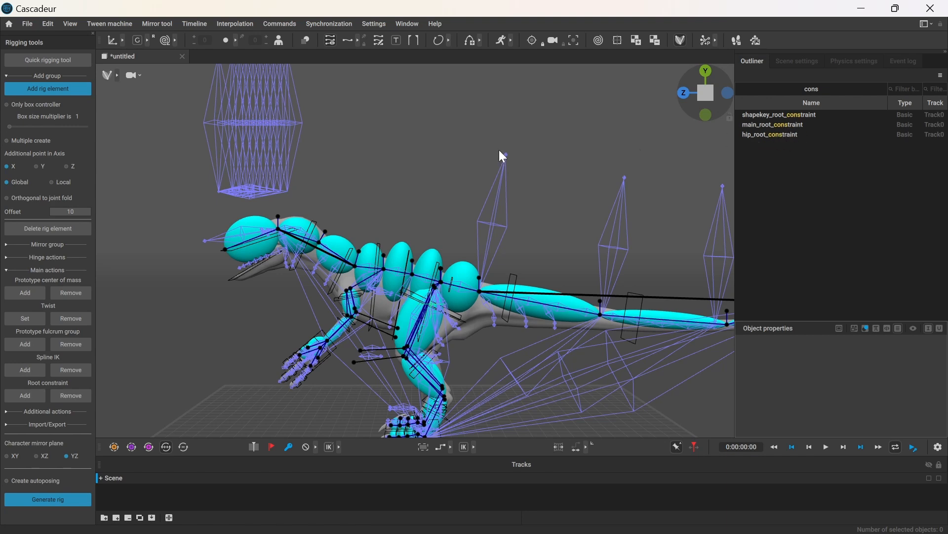
- Connect the headTgt joint at the snout to RigElement_head as an additional joint
scroll(389, 162, "down", 3)
scroll(391, 164, "up", 3)
middle_click_drag(216, 282, 206, 263)
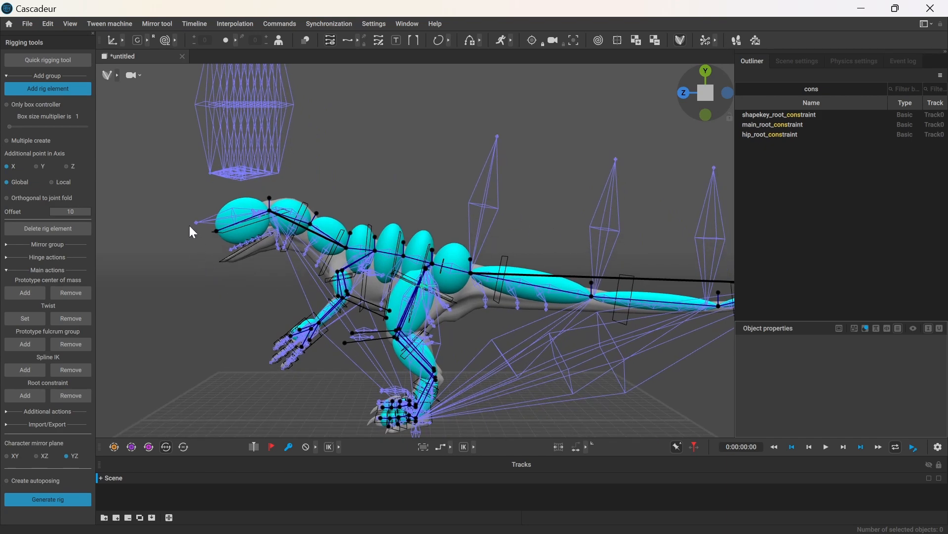
scroll(193, 190, "up", 5)
middle_click_drag(295, 151, 533, 178)
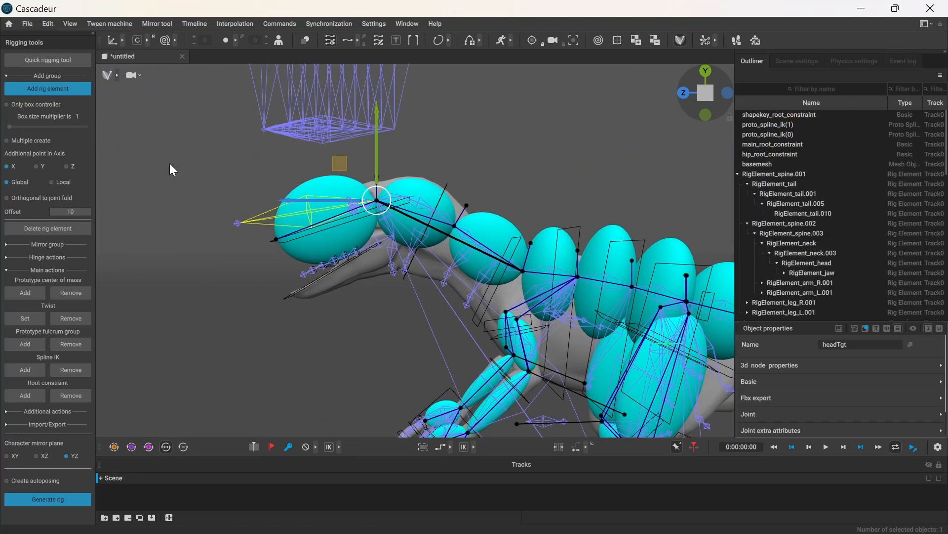
left_click(171, 163)
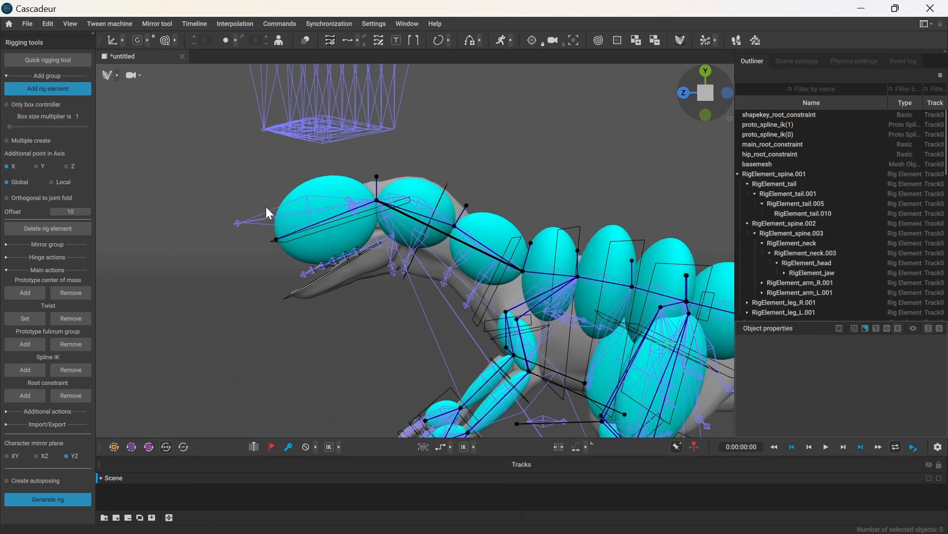
left_click(269, 209)
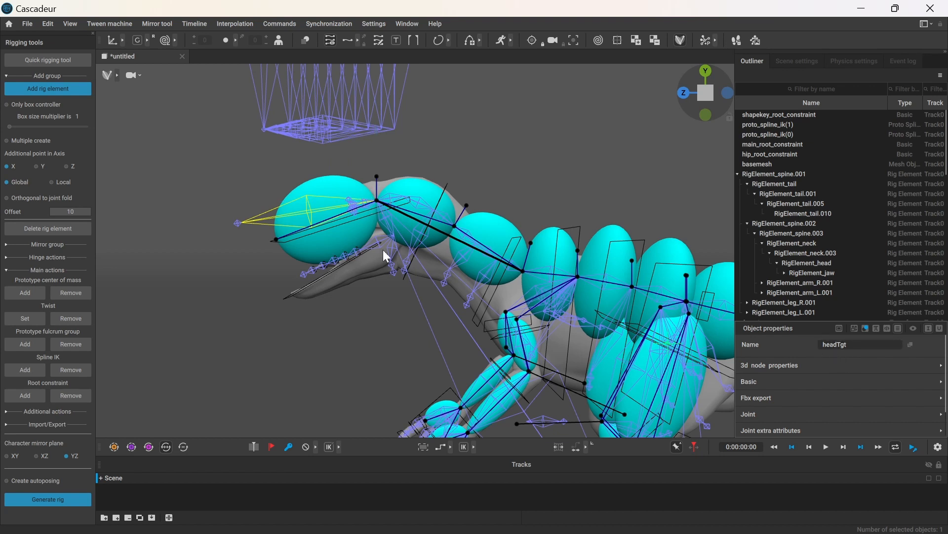
left_click(340, 241, "shift")
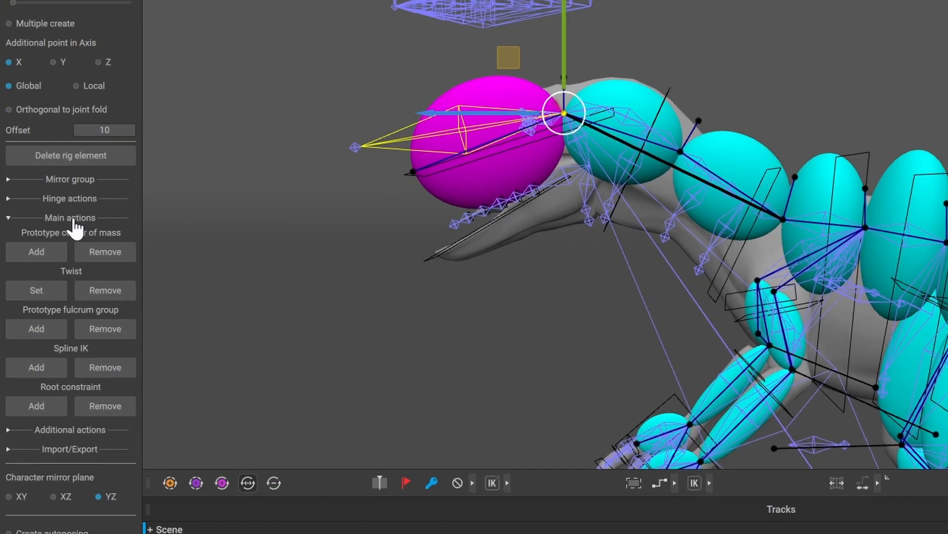
left_click(74, 218)
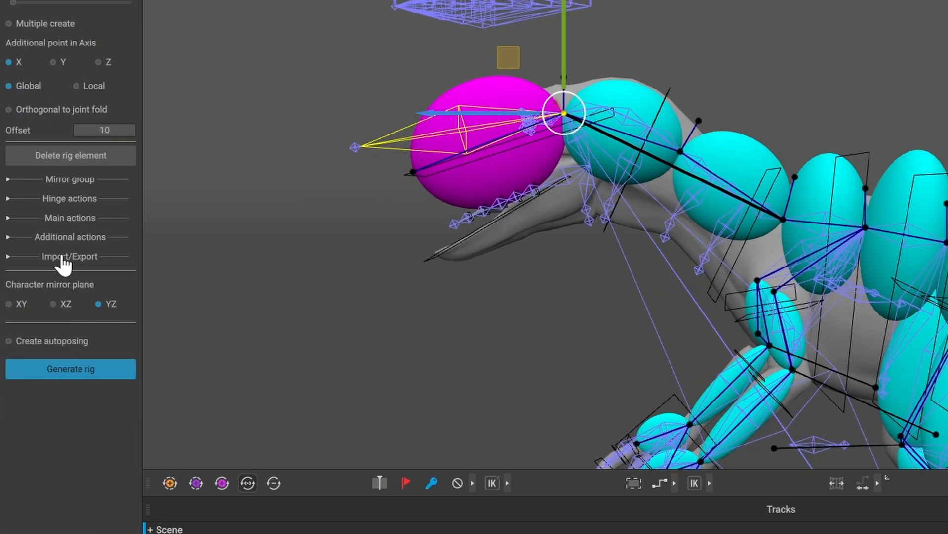
left_click(58, 238)
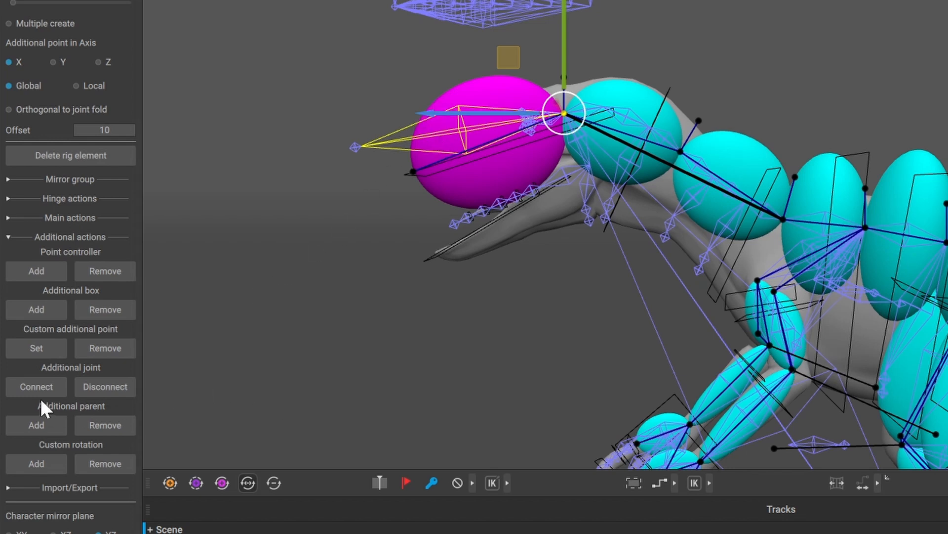
left_click(31, 384)
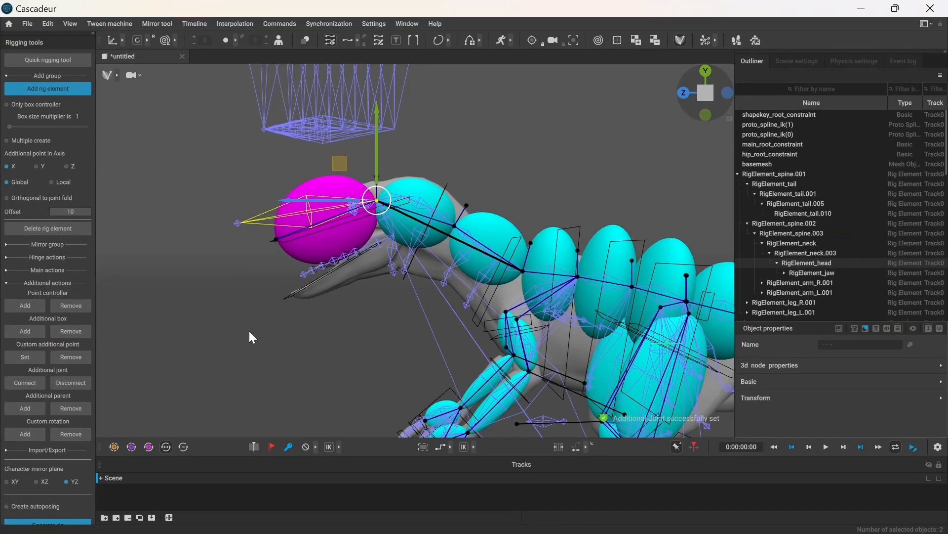
- Connect the tail curve joint above the tail tip to RigElement_tail.010 as an additional joint
scroll(242, 323, "down", 3)
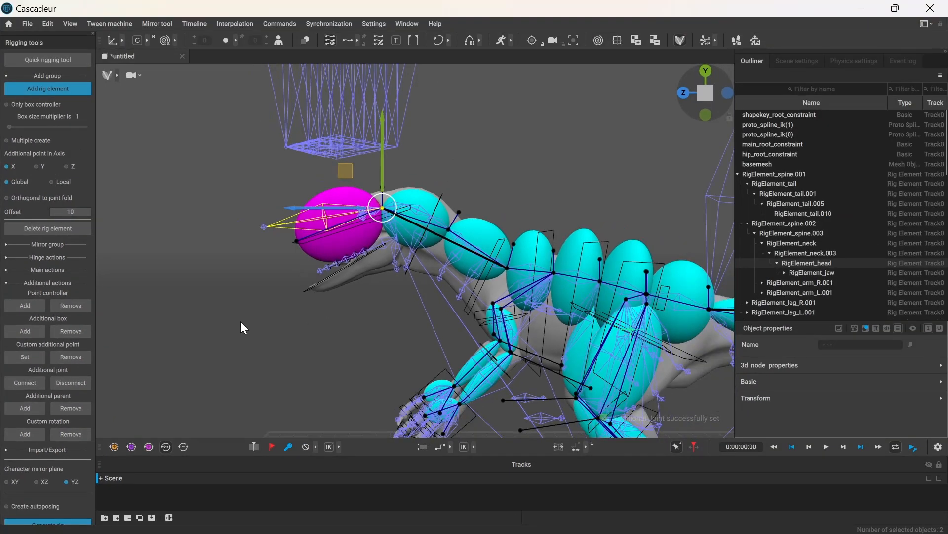
middle_click_drag(271, 352, 212, 258)
scroll(230, 259, "down", 2)
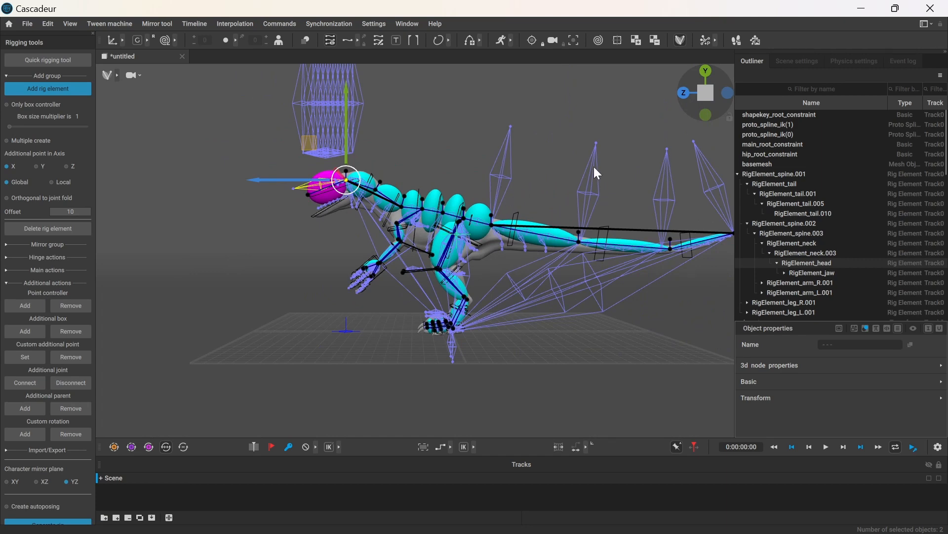
scroll(420, 208, "up", 5)
left_click(689, 192)
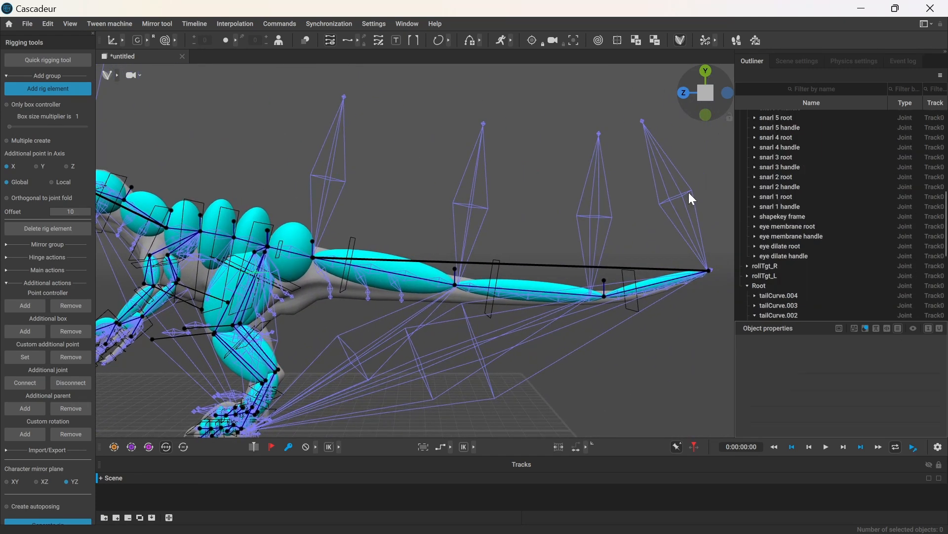
left_click(676, 275, "shift")
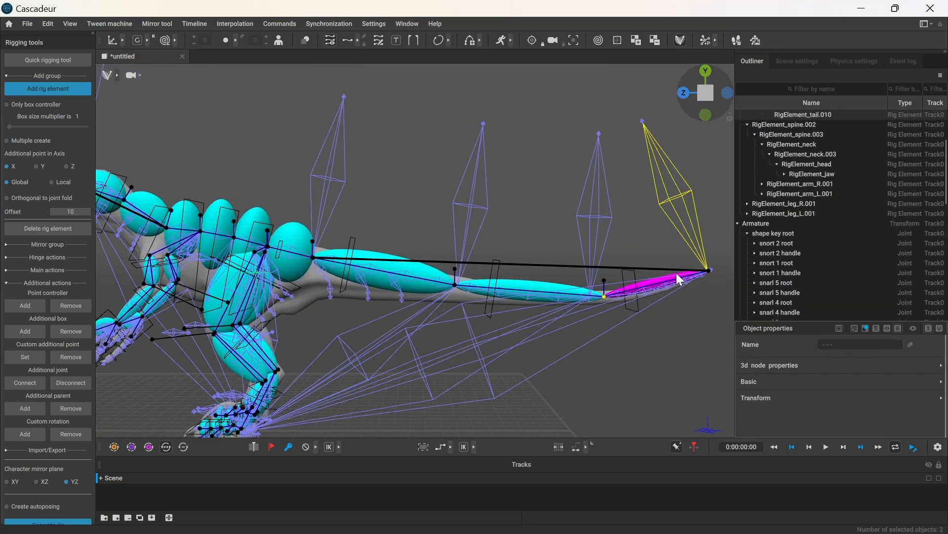
left_click(24, 382)
- Connect the tail curve joint just ahead of the tip one to RigElement_tail.005 as an additional joint
left_click(590, 249)
left_click(528, 283, "shift")
left_click(25, 383)
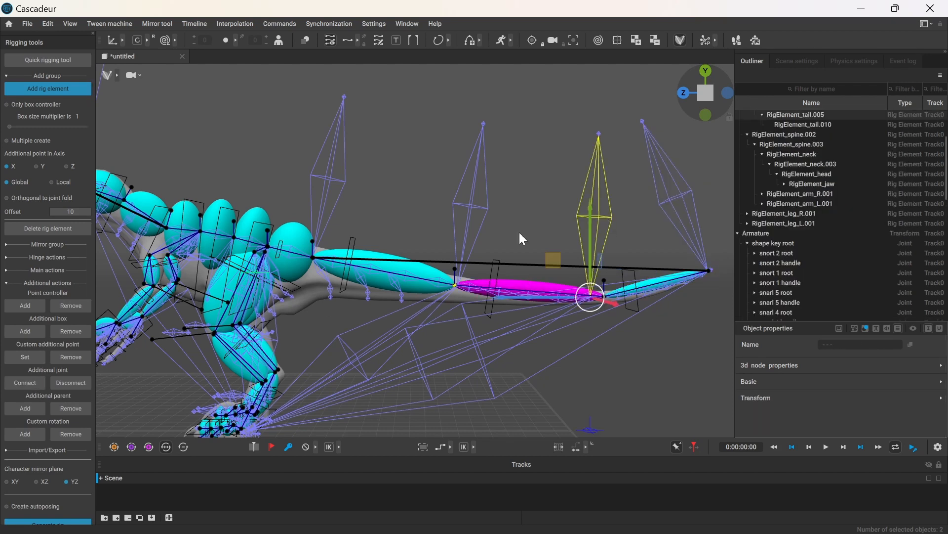
- Connect the tail curve joint above the middle of the tail to the long tail rig element behind the hips
left_click(468, 205)
left_click(389, 261, "shift")
left_click(25, 383)
- Check where the tail curve joint at the tail base sits in the Outliner hierarchy
left_click(329, 175)
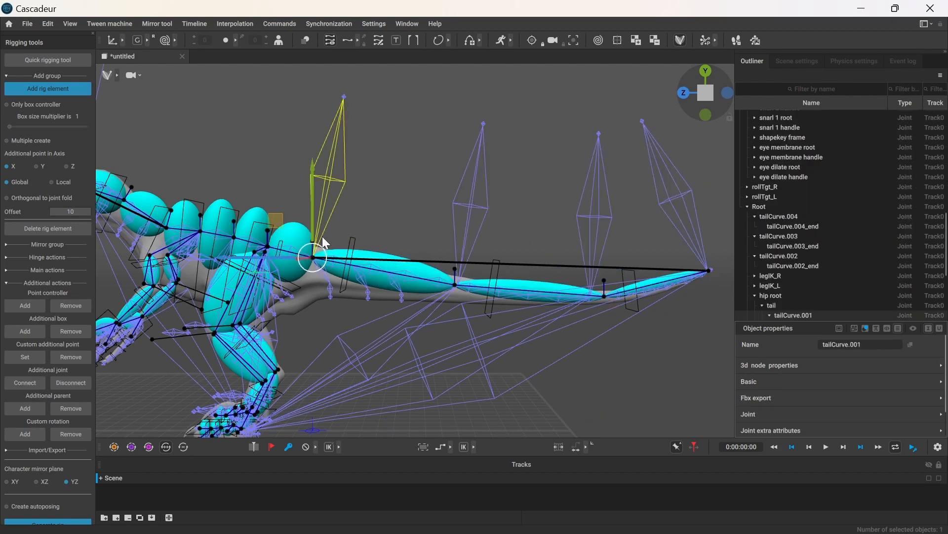
scroll(847, 287, "down", 2)
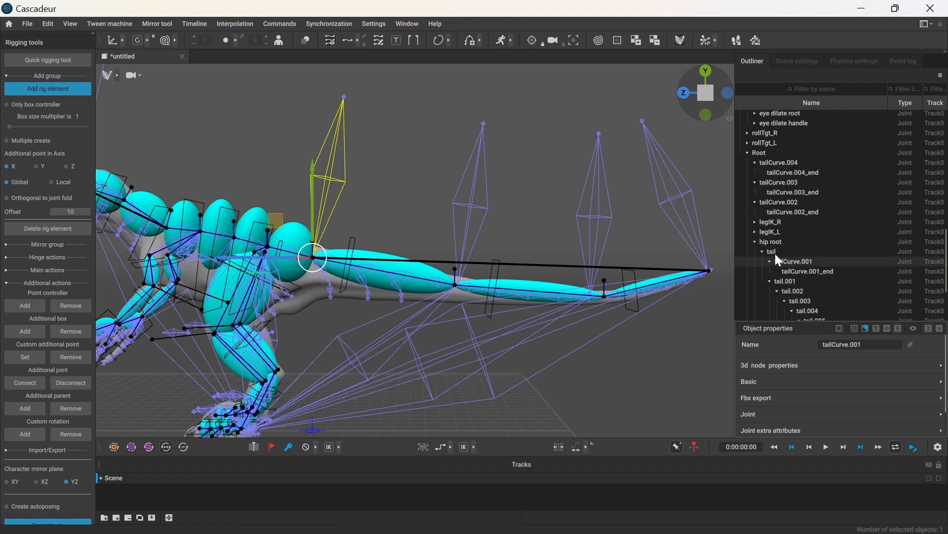
scroll(418, 211, "down", 3)
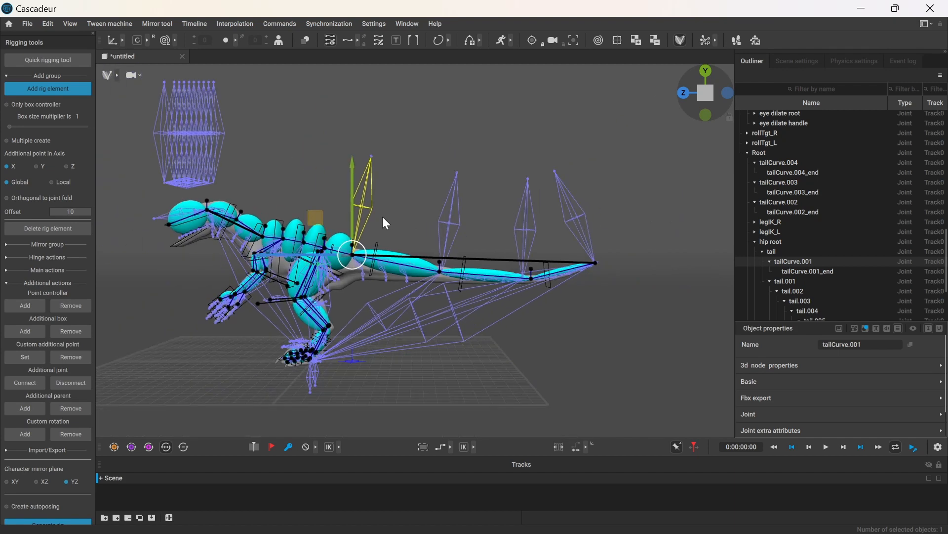
- Connect the legIK_L joint below the left foot to RigElement_leg_L.004 as an additional joint
left_click(277, 189)
right_click_drag(277, 189, 458, 276)
scroll(457, 276, "up", 2)
scroll(451, 269, "up", 3)
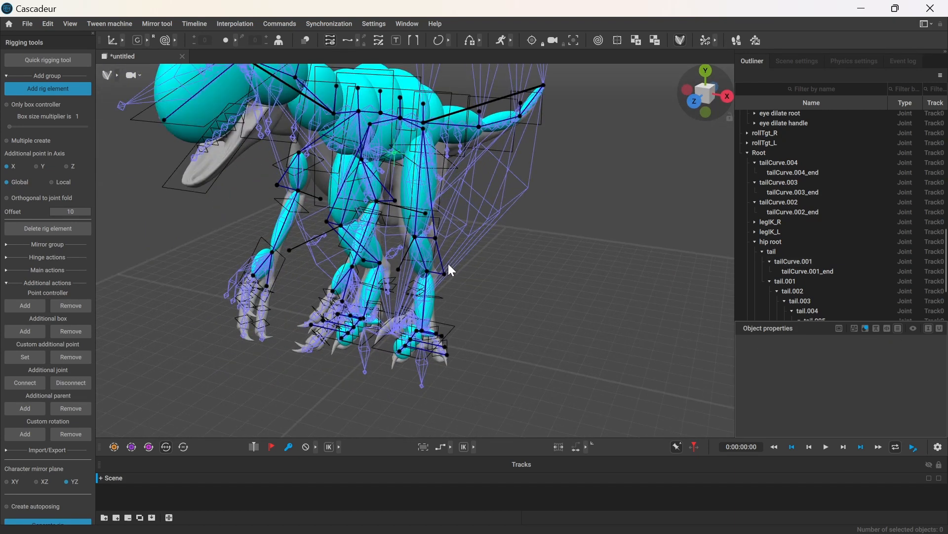
scroll(280, 307, "up", 5)
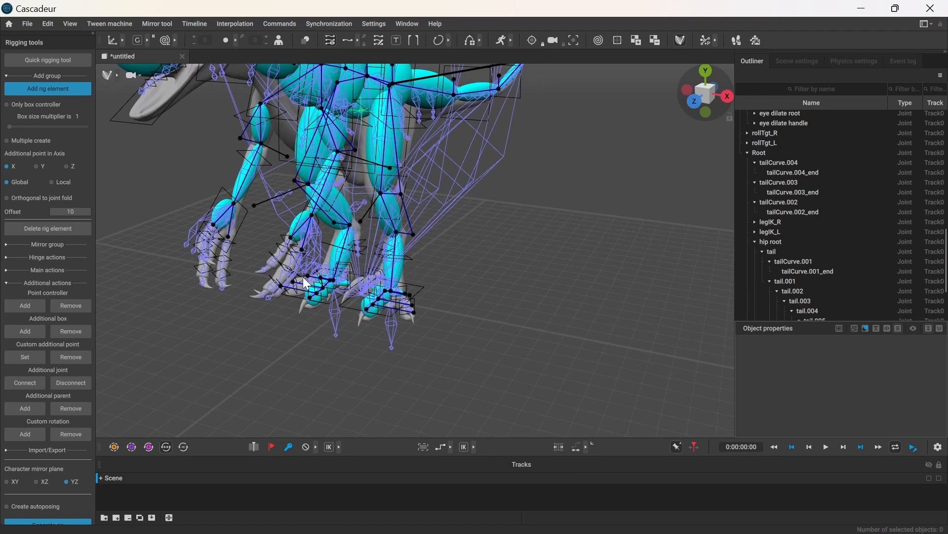
left_click(311, 345)
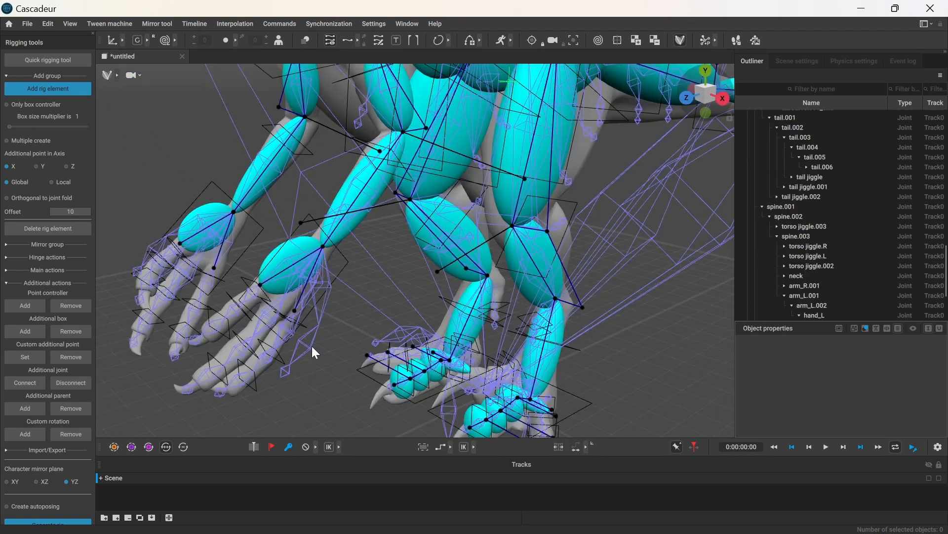
left_click(268, 316)
left_click_drag(330, 391, 505, 337, "alt")
scroll(425, 361, "down", 4)
left_click(436, 357)
scroll(505, 337, "up", 8)
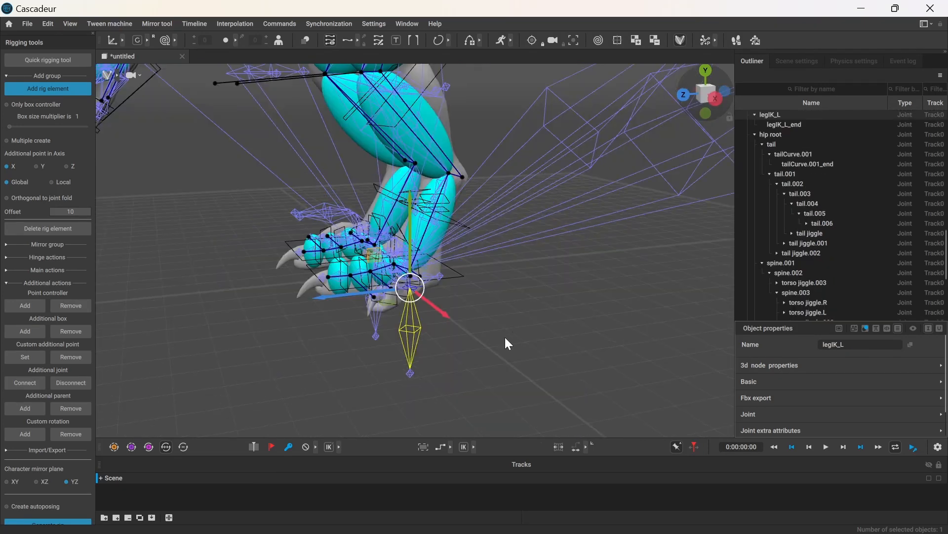
left_click(383, 312, "ctrl")
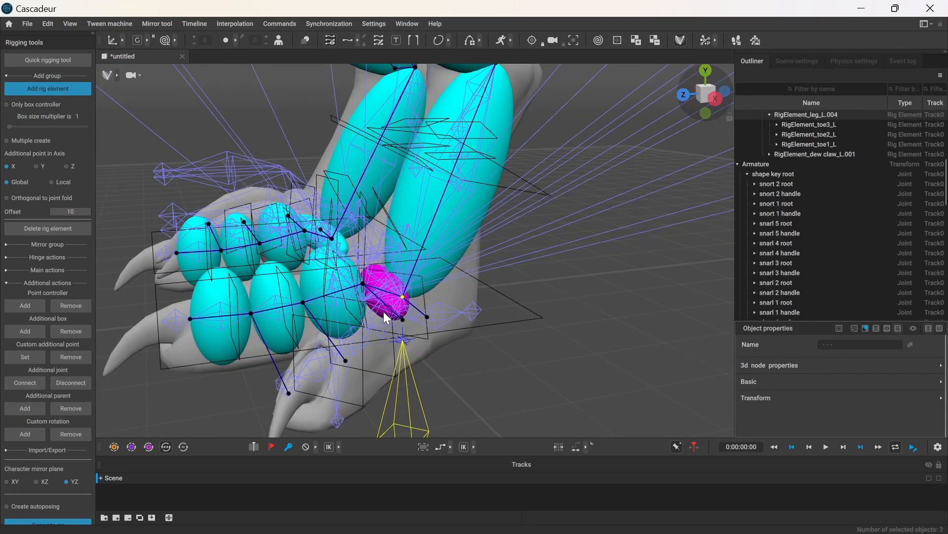
left_click(31, 384)
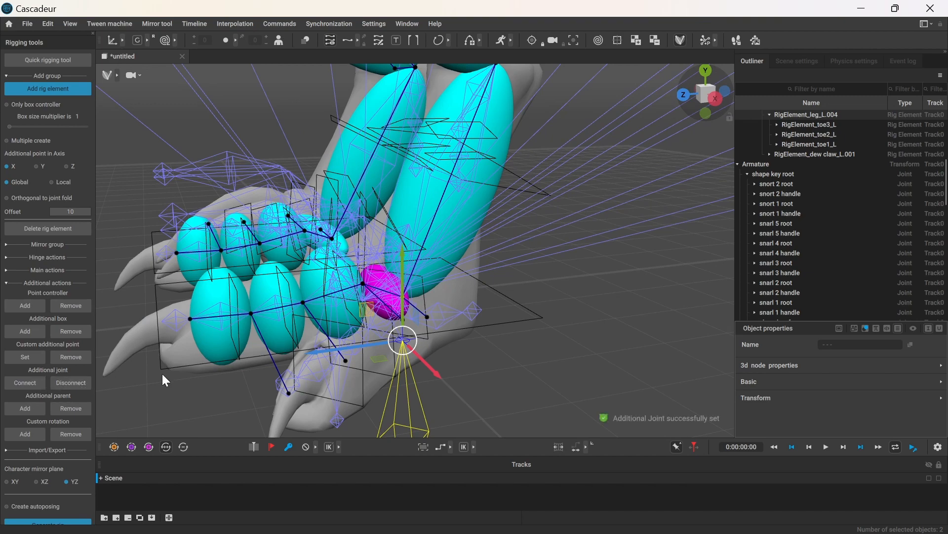
- Connect the leg IK joint below the right foot to RigElement_leg_R.004 as an additional joint
left_click_drag(192, 368, 286, 353, "alt")
left_click(391, 336)
left_click(416, 220, "shift")
left_click(28, 385)
- Connect the loose joint in front of the left knee to the thigh's RigElement_leg_L.001 as an additional joint
scroll(485, 277, "down", 6)
left_click_drag(568, 262, 518, 282, "alt")
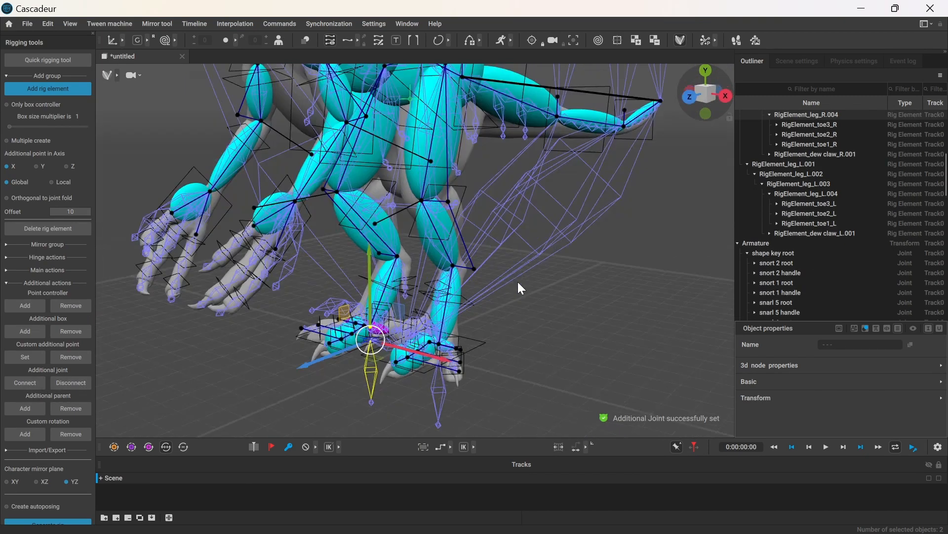
scroll(517, 281, "up", 5)
left_click(265, 259)
left_click(264, 259)
left_click(336, 170, "shift")
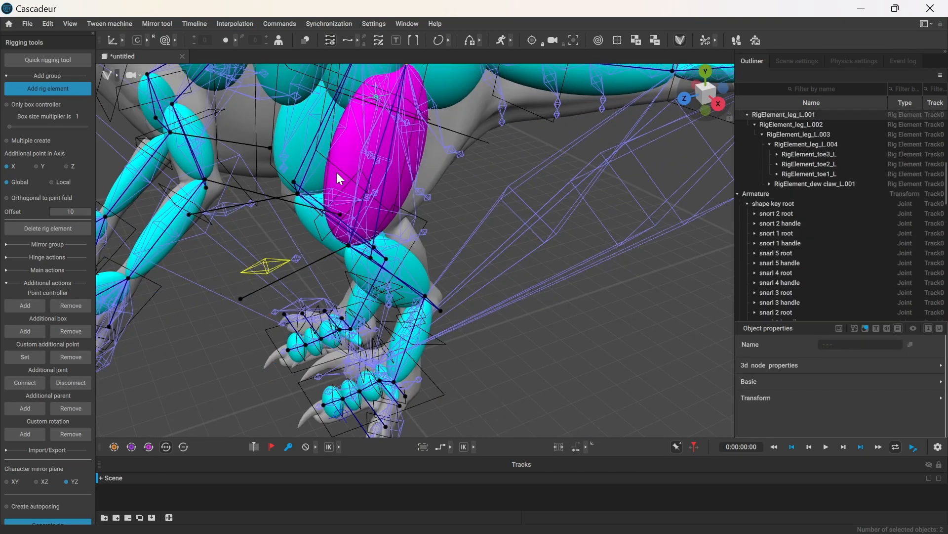
left_click(34, 381)
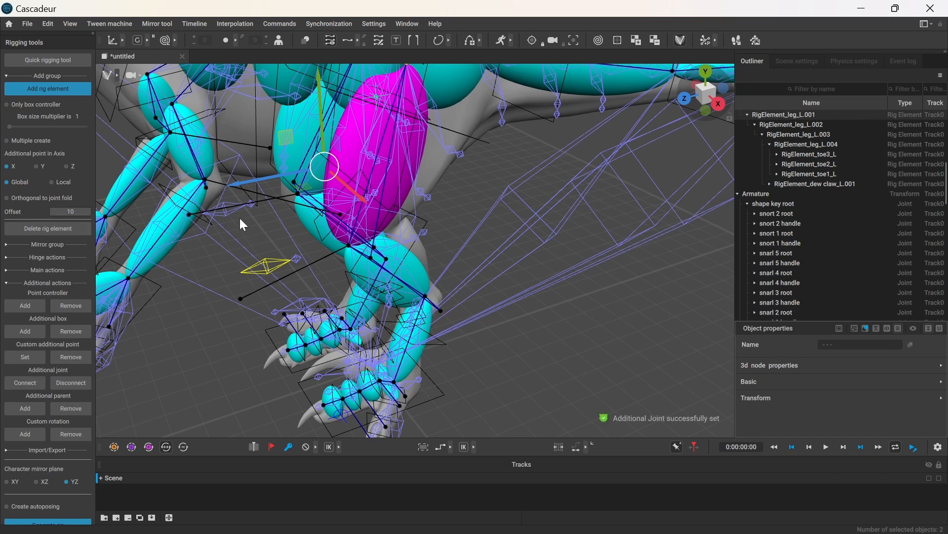
- Connect the loose joint in front of the right knee to the thigh's RigElement_leg_R.001 as an additional joint
left_click(232, 212)
left_click(294, 155, "shift")
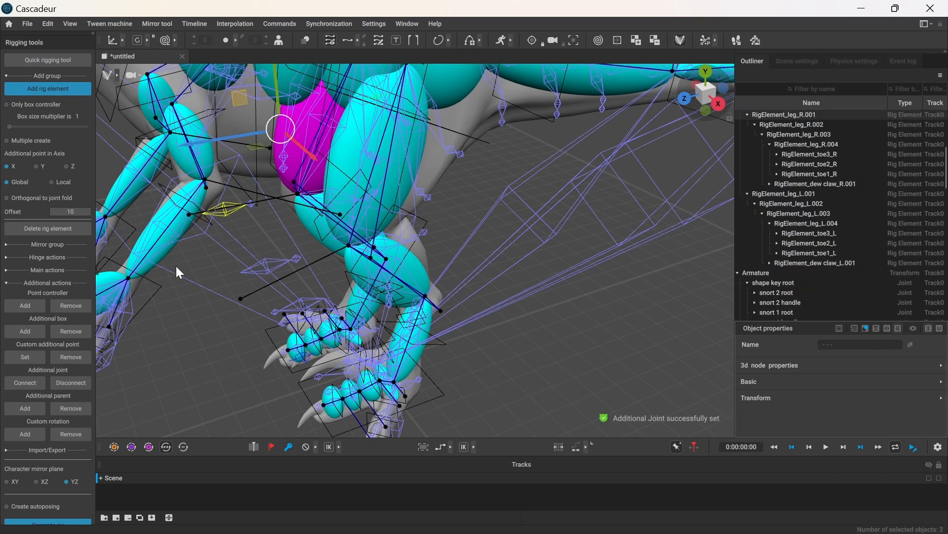
left_click(37, 383)
right_click_drag(195, 355, 275, 380)
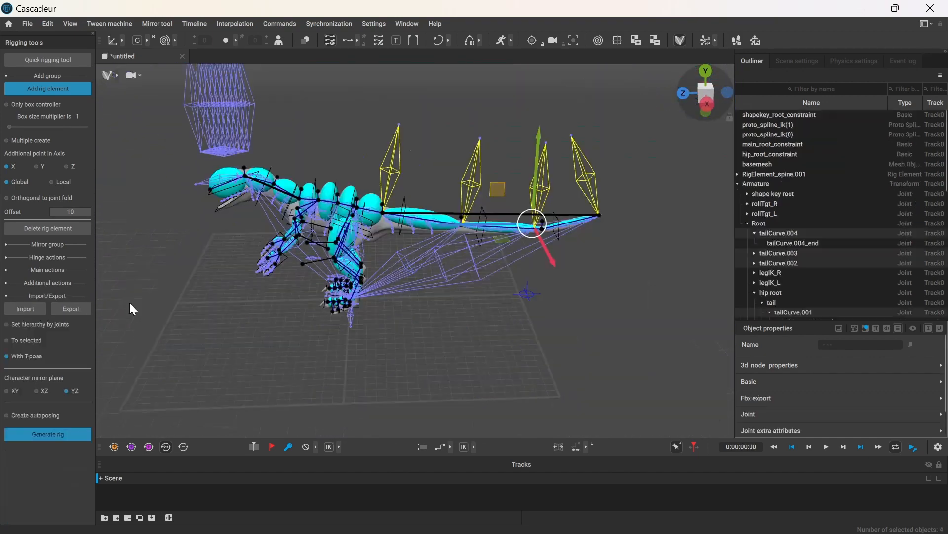
- Generate the raptor's rig from the completed rig elements, leaving autoposing off
left_click(53, 300)
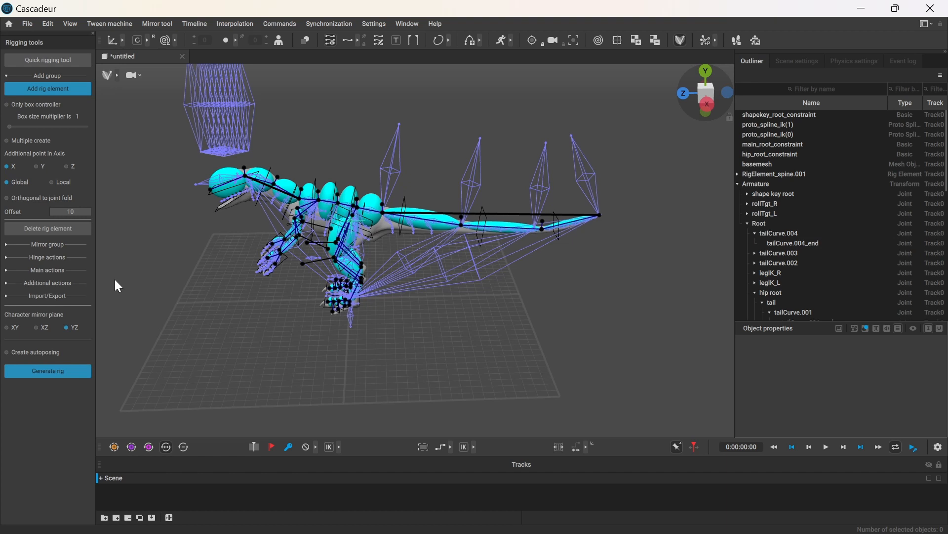
left_click(54, 297)
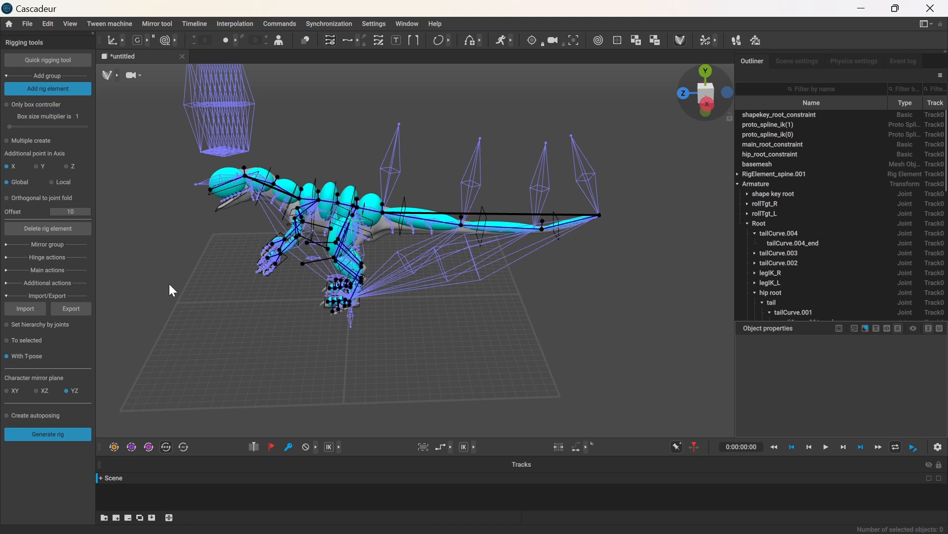
left_click(69, 435)
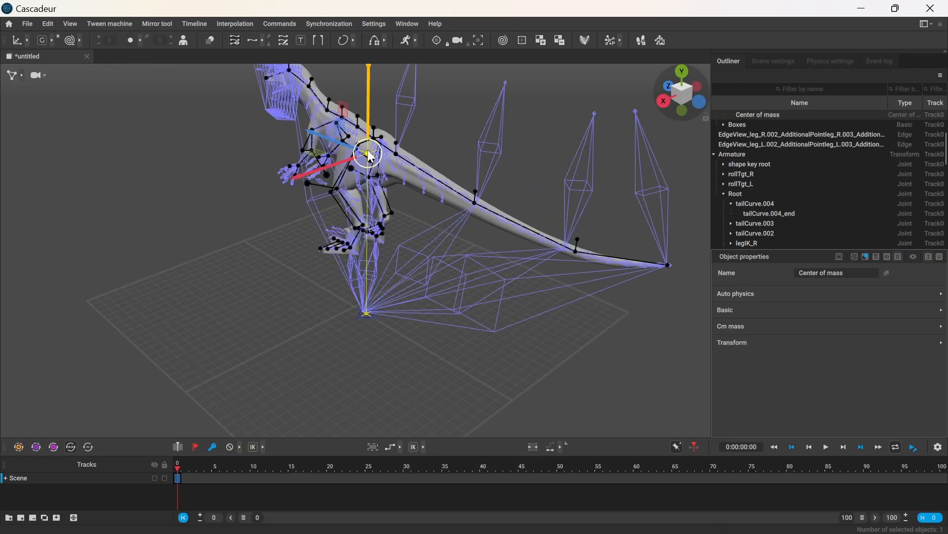
- Test the generated rig by rotating and moving the raptor's center of mass
key("e")
left_click_drag(411, 157, 391, 121)
key("w")
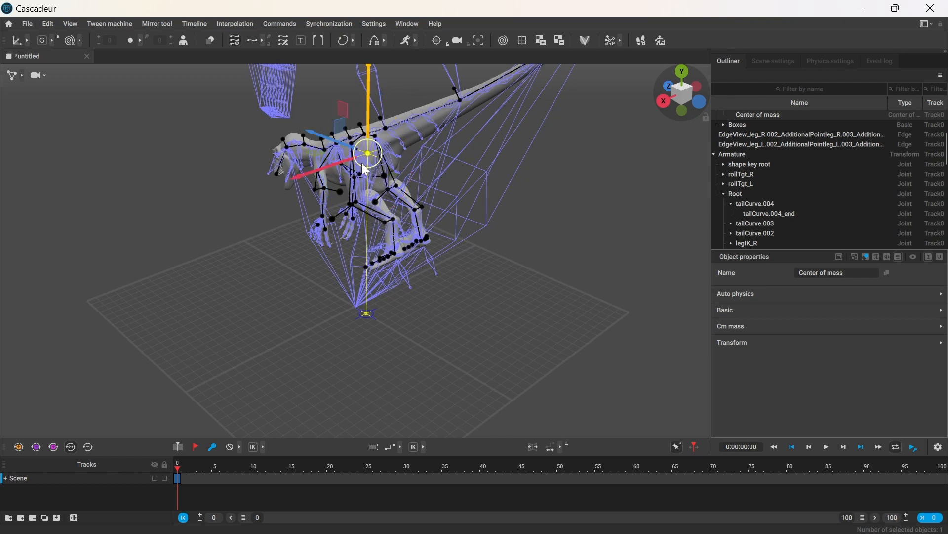
left_click_drag(351, 152, 332, 139)
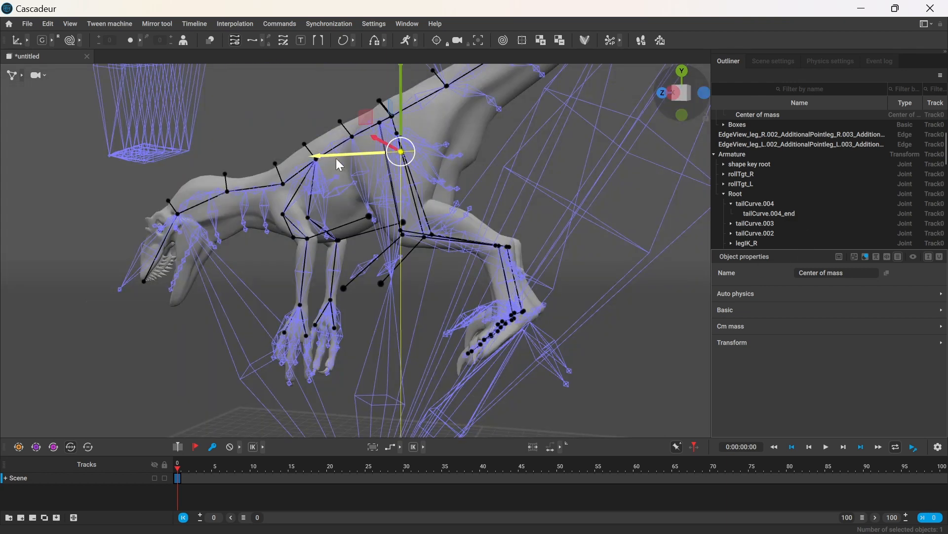
left_click_drag(336, 158, 377, 179)
left_click_drag(378, 118, 312, 72)
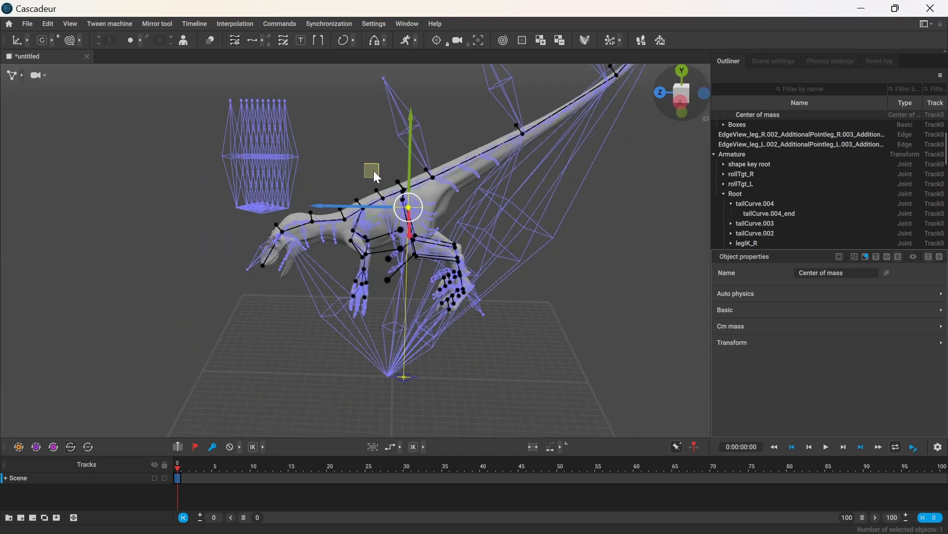
left_click_drag(374, 173, 355, 162)
- Show the box controllers and return the whole raptor to its T-pose
key("2")
left_click(271, 25)
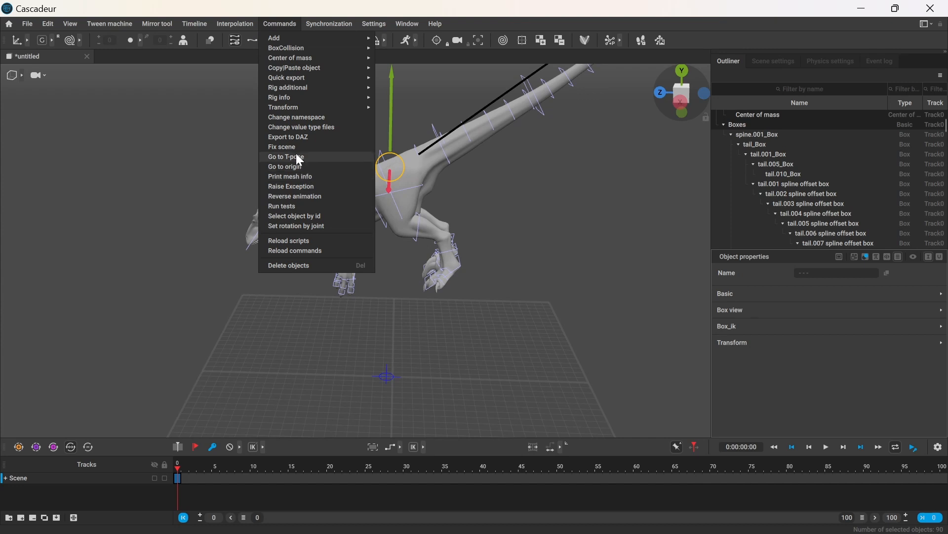
left_click(300, 159)
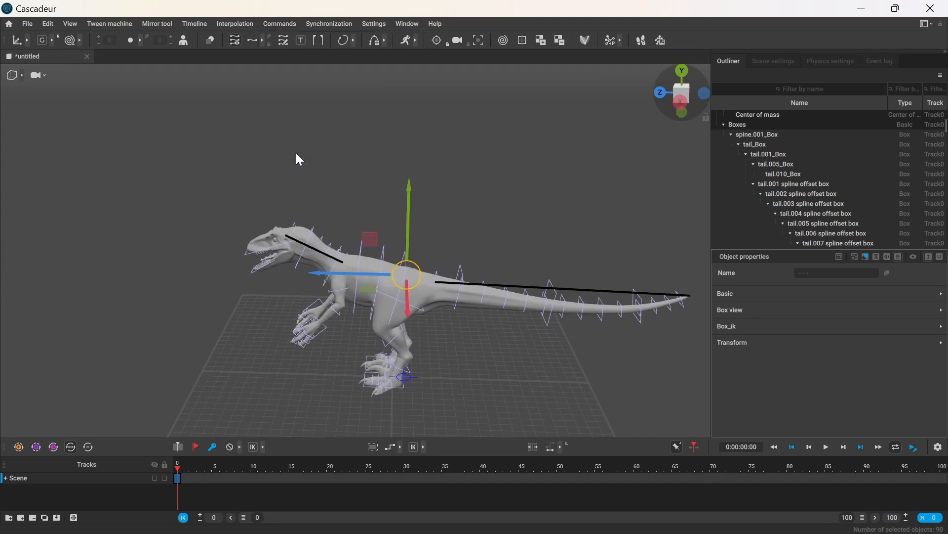
- Filter the Outliner for "cons" and review the Constraint properties of shapekey_root_constraint and main_root_constraint
left_click(831, 93)
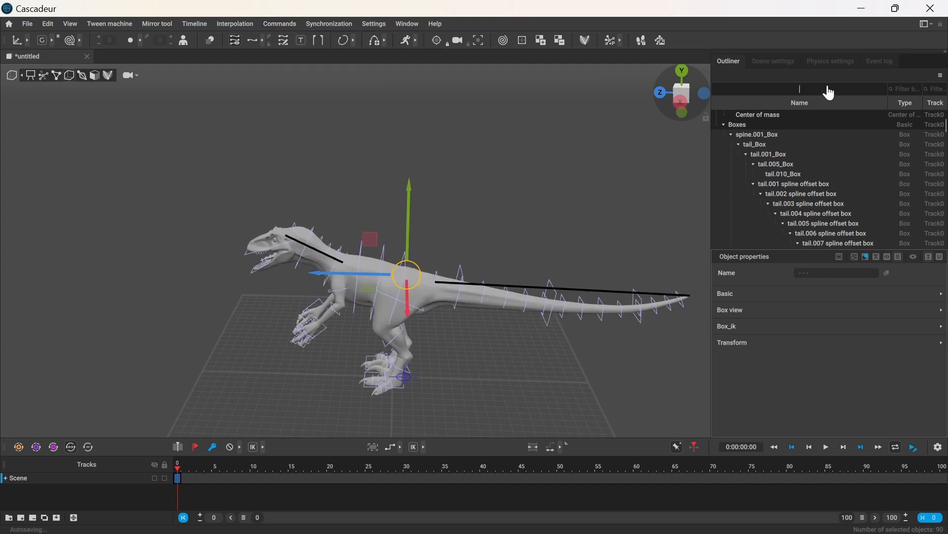
type("cons")
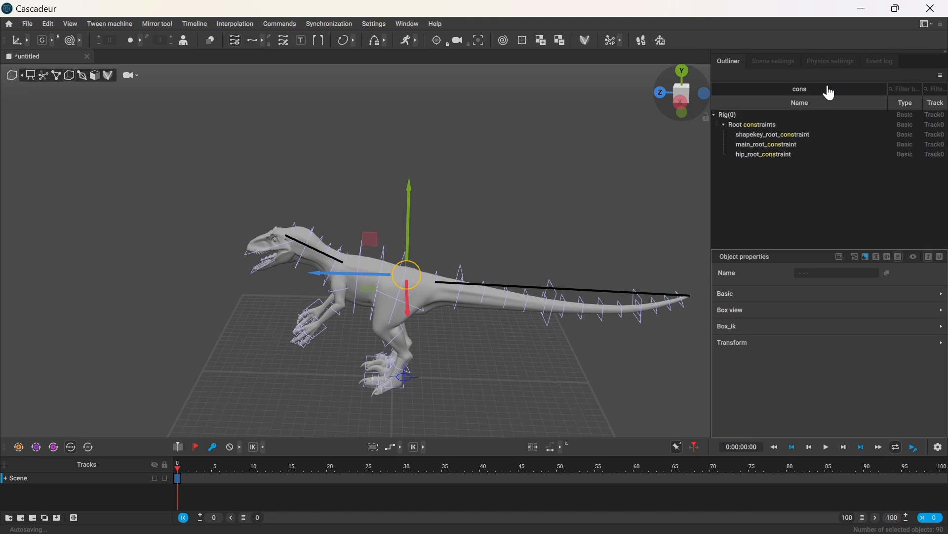
left_click(791, 137)
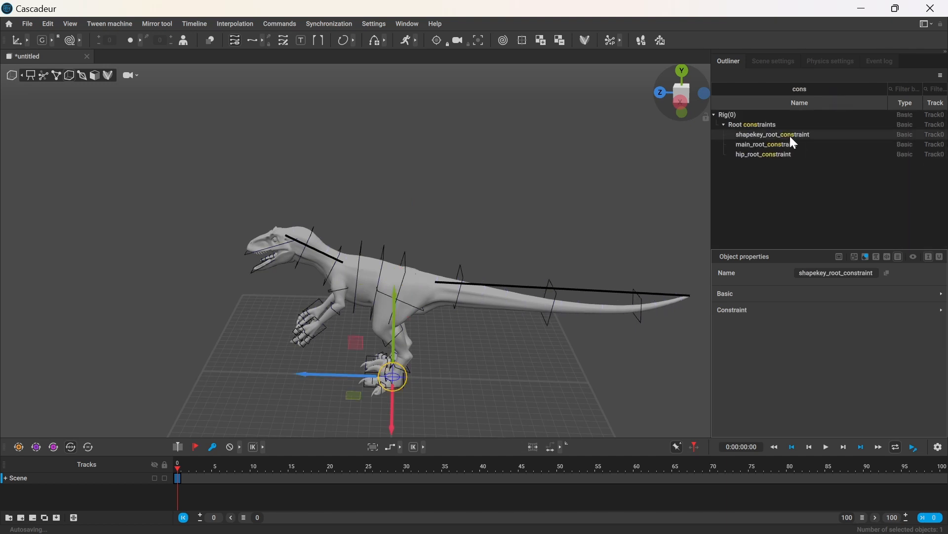
left_click(732, 309)
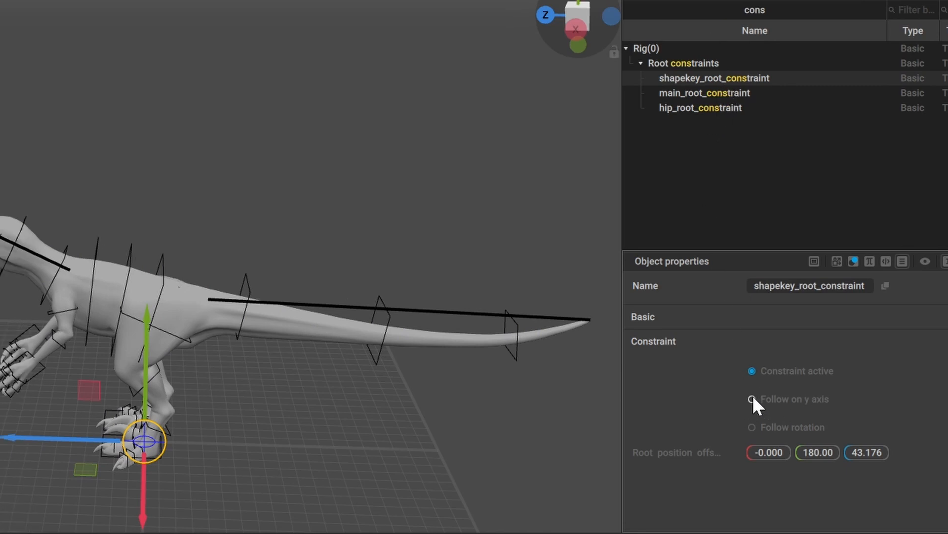
left_click(724, 92)
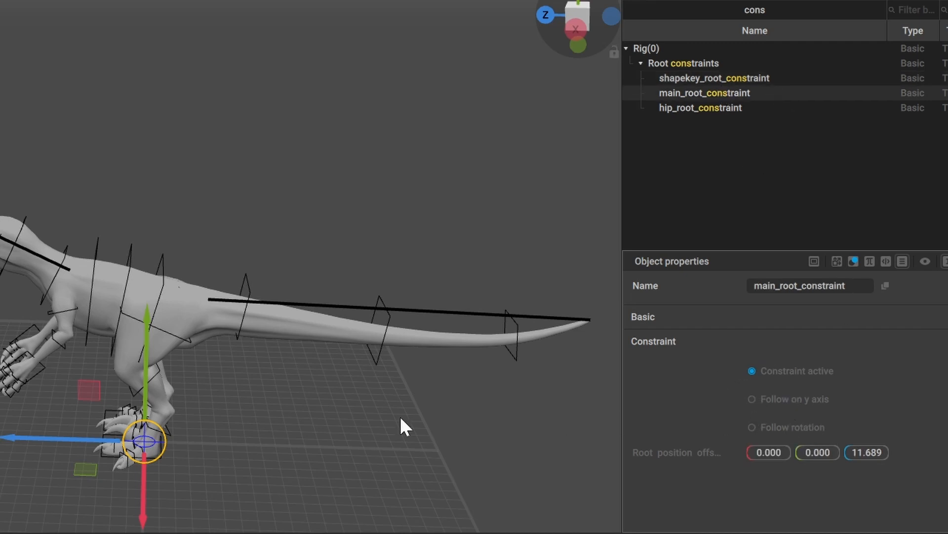
left_click(135, 426)
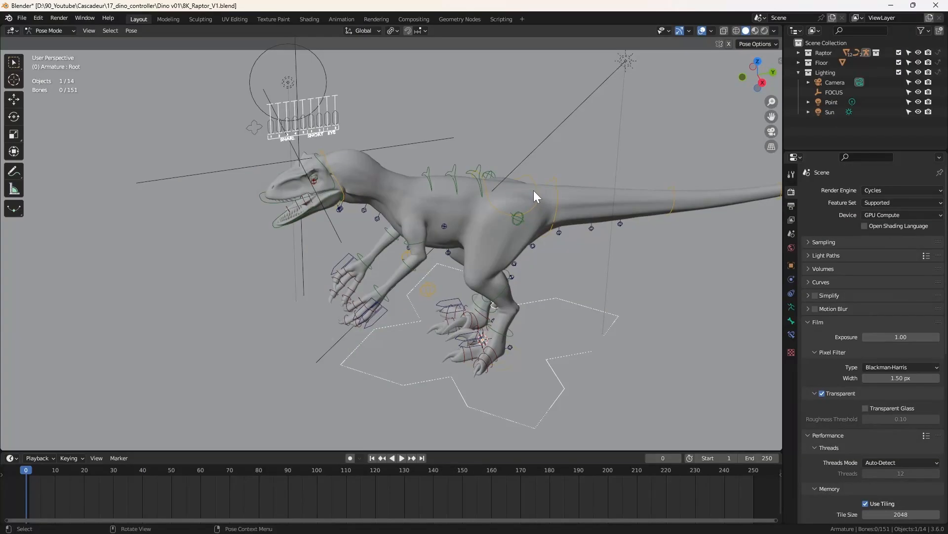
- Switch to Blender and try moving and rotating the armature's hip root bone, cancelling each transform
key("g")
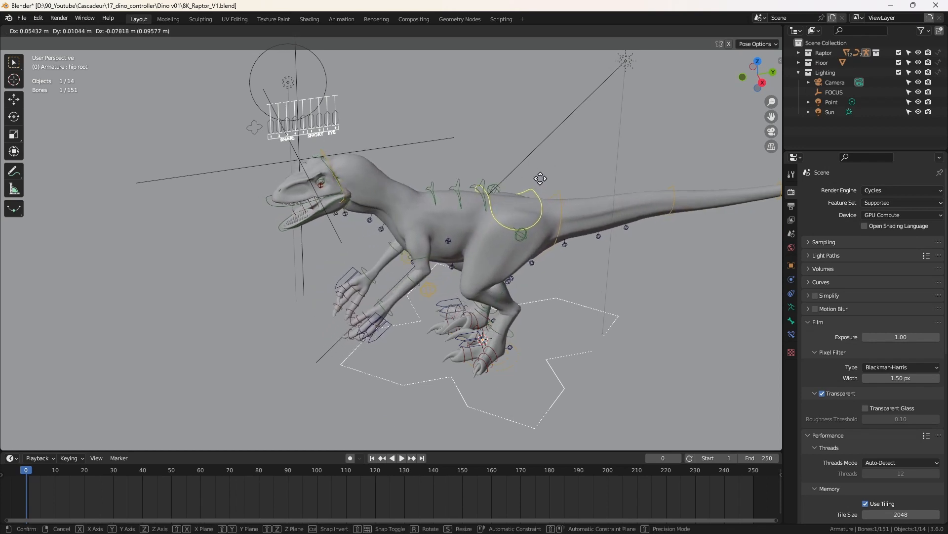
right_click(525, 181)
key("r")
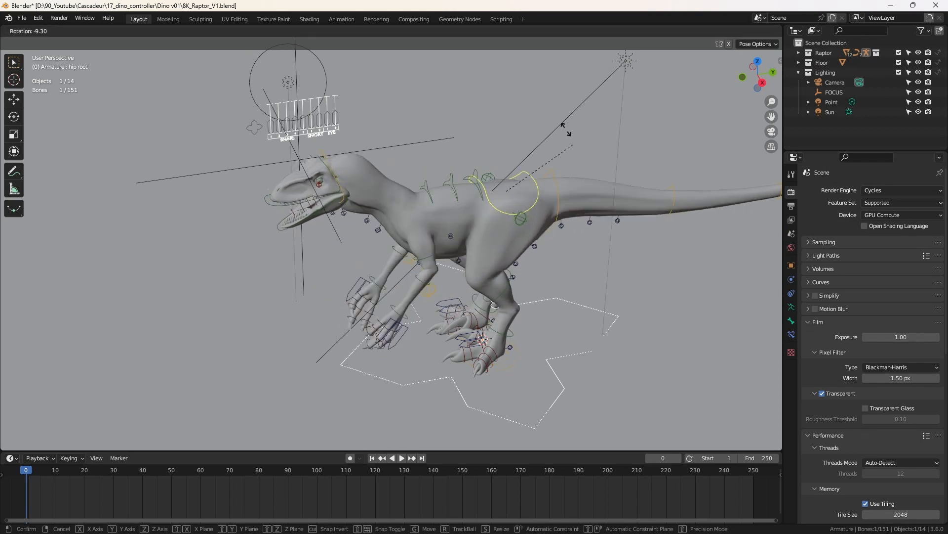
right_click(568, 156)
key("g")
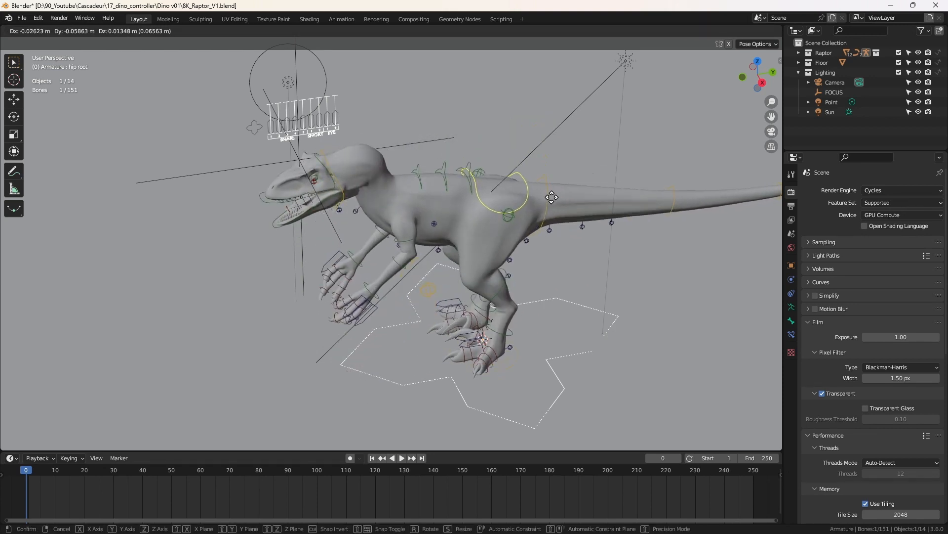
right_click(561, 163)
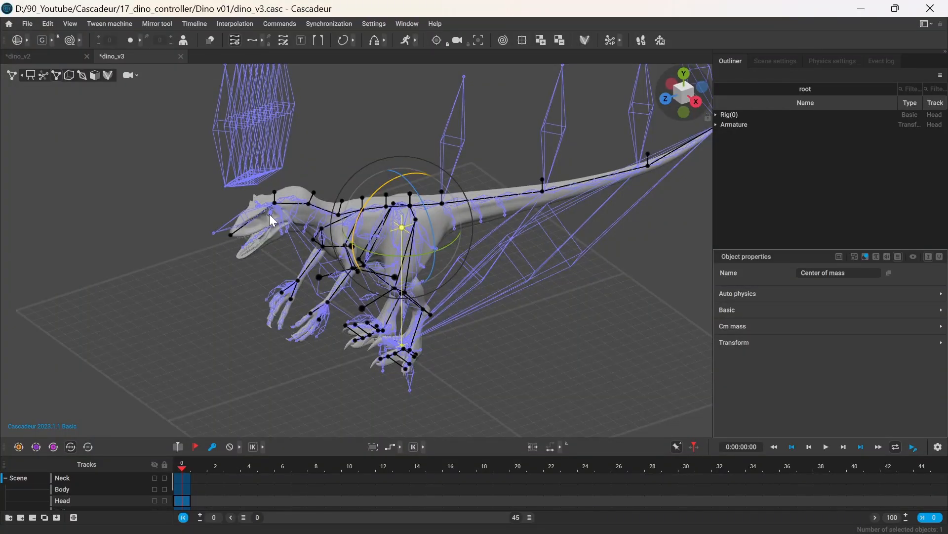
- In Cascadeur's dino_v3 scene, enable Fix rotation step at 45 and rotate the head controller with it
left_click(276, 201)
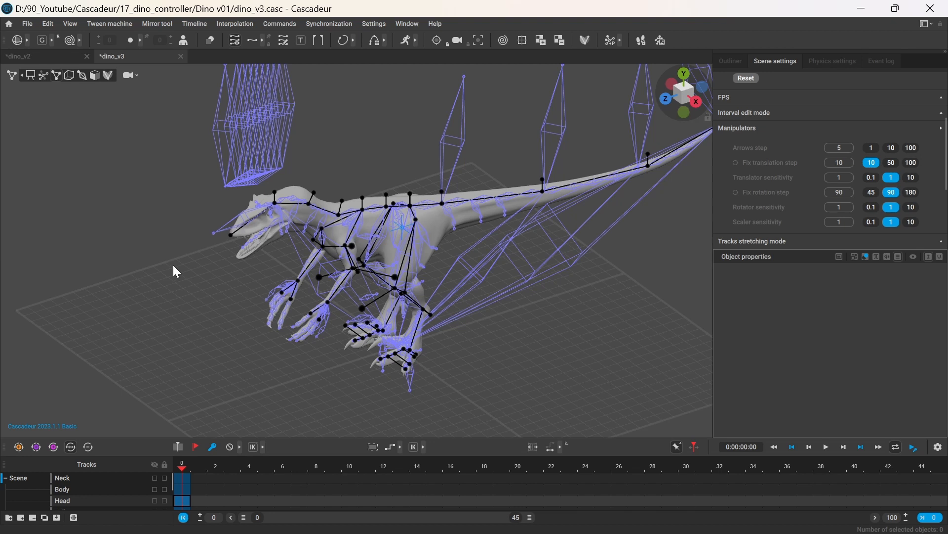
left_click(873, 192)
left_click(736, 193)
left_click(274, 202)
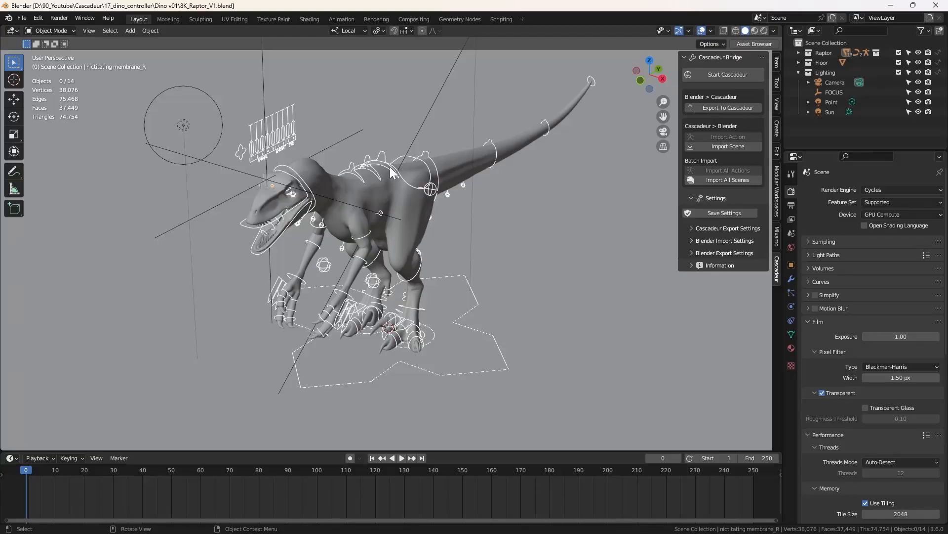
- Switch to Blender and import the Cascadeur action onto the raptor's armature
left_click(394, 167)
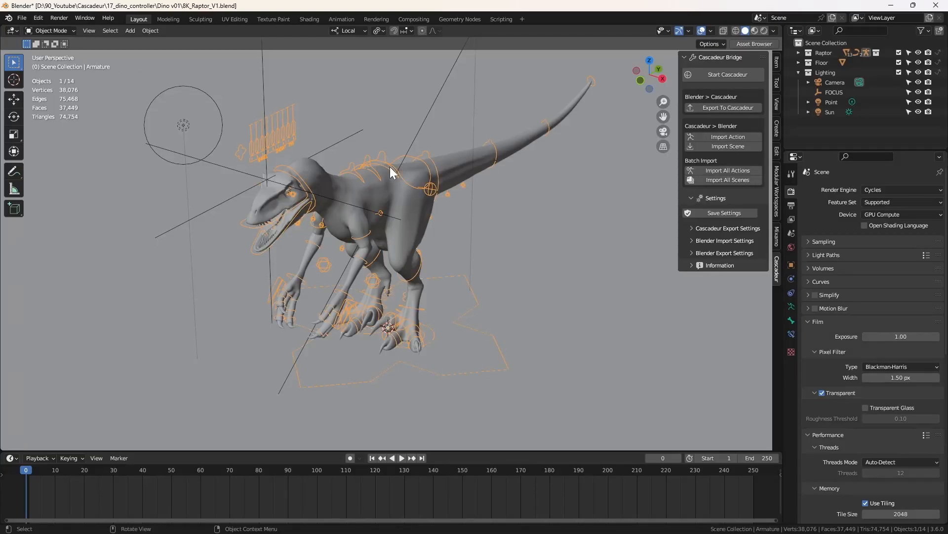
left_click(729, 138)
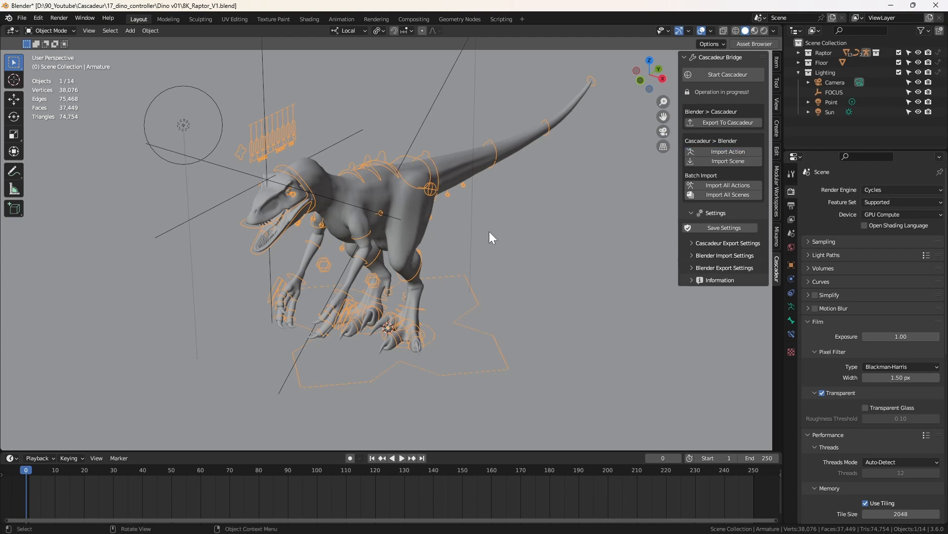
middle_click_drag(234, 243, 195, 309)
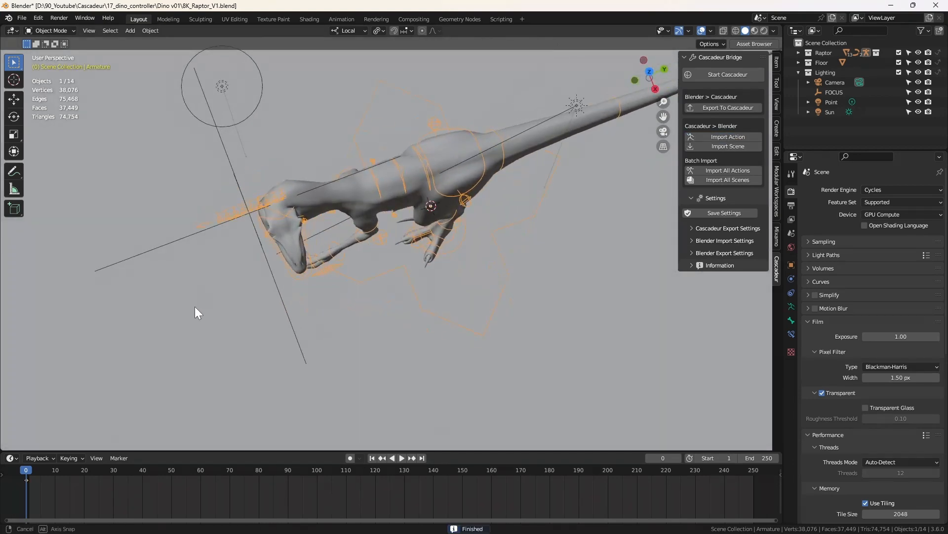
scroll(194, 192, "up", 3)
- Put the raptor's armature into Pose Mode for inspecting its head controls
left_click(73, 30)
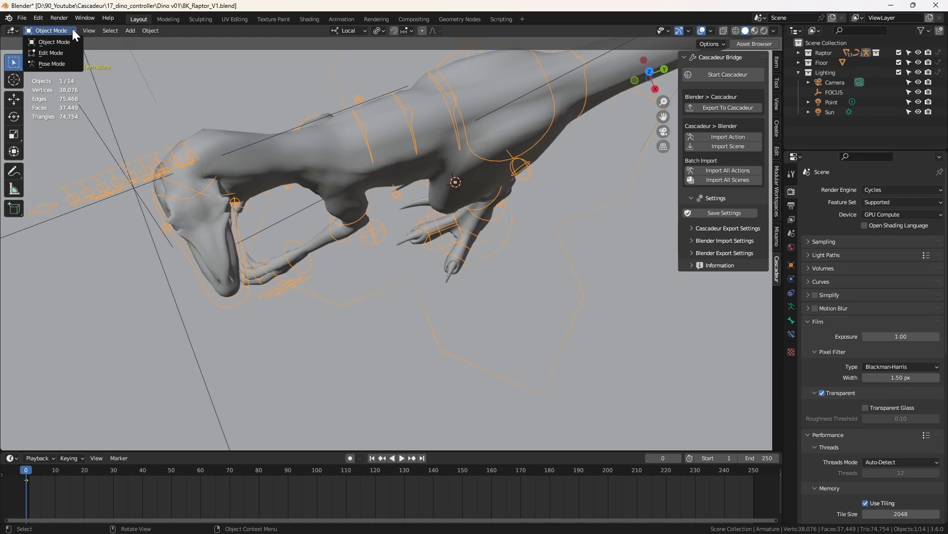
left_click(52, 63)
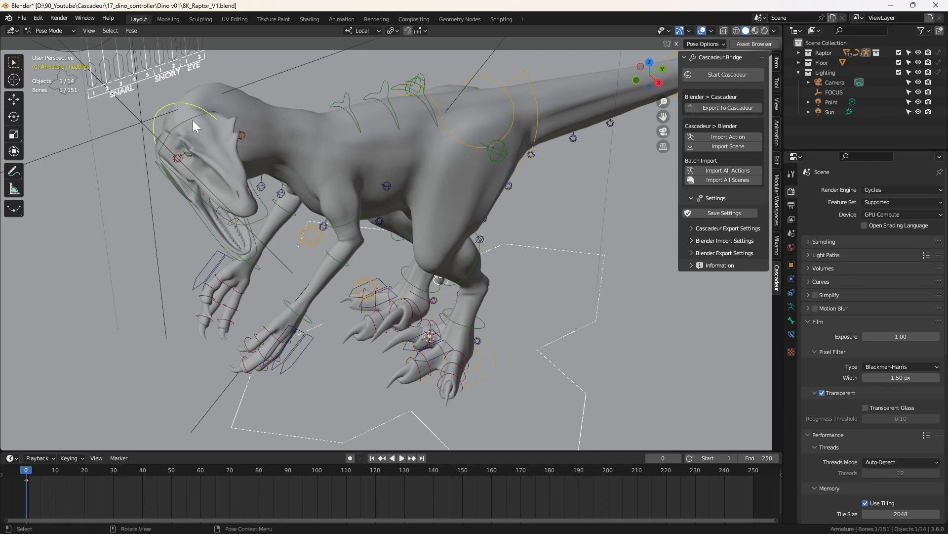
middle_click_drag(186, 124, 247, 120)
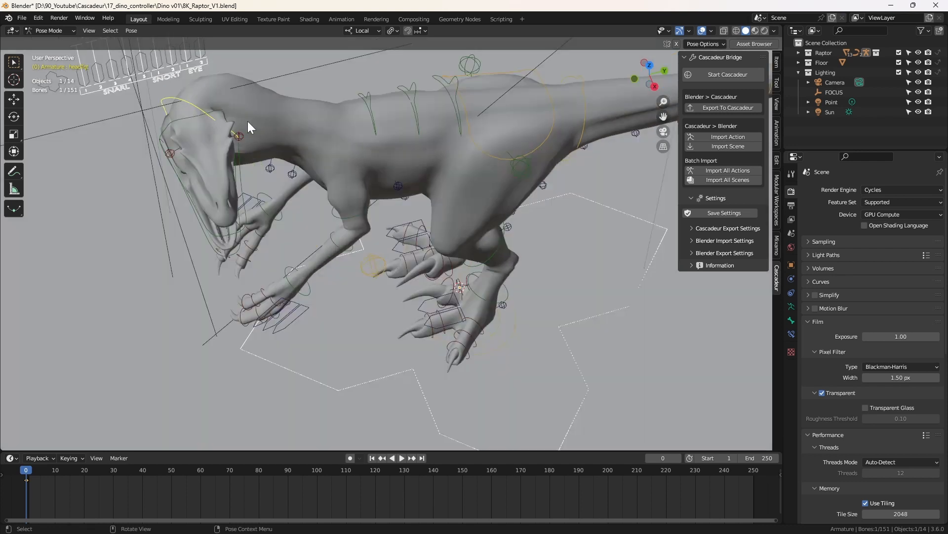
- Try rotating the head target control about its local Z axis, and the head bone freely
key("r")
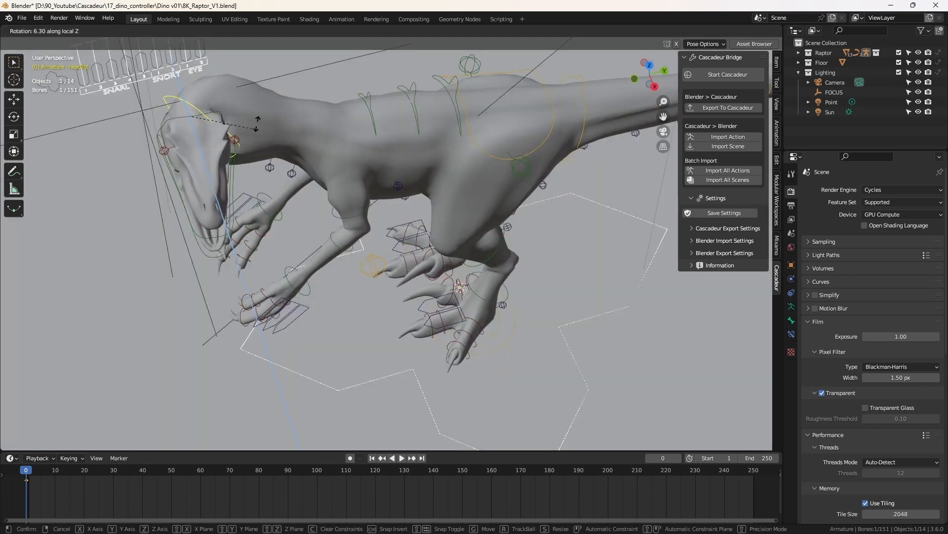
left_click(247, 117)
left_click(194, 116)
key("r")
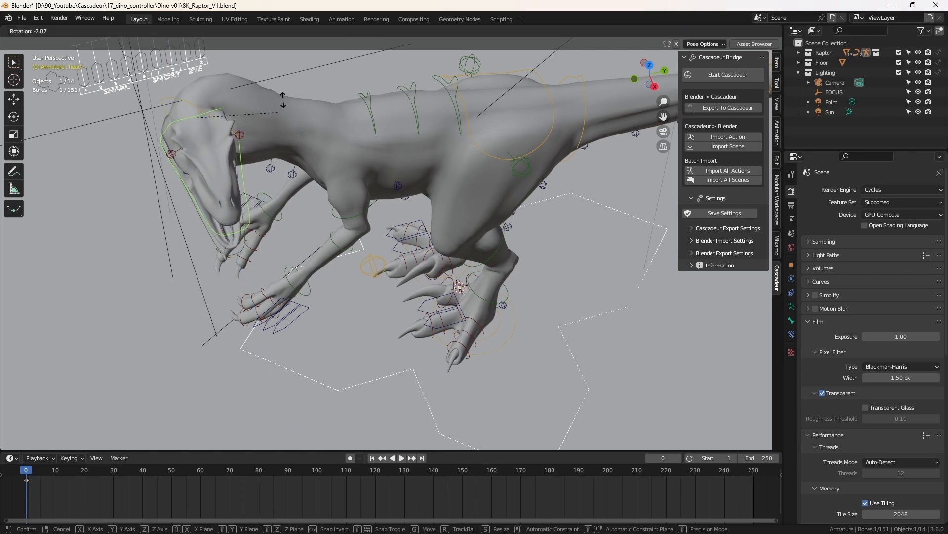
left_click(205, 128)
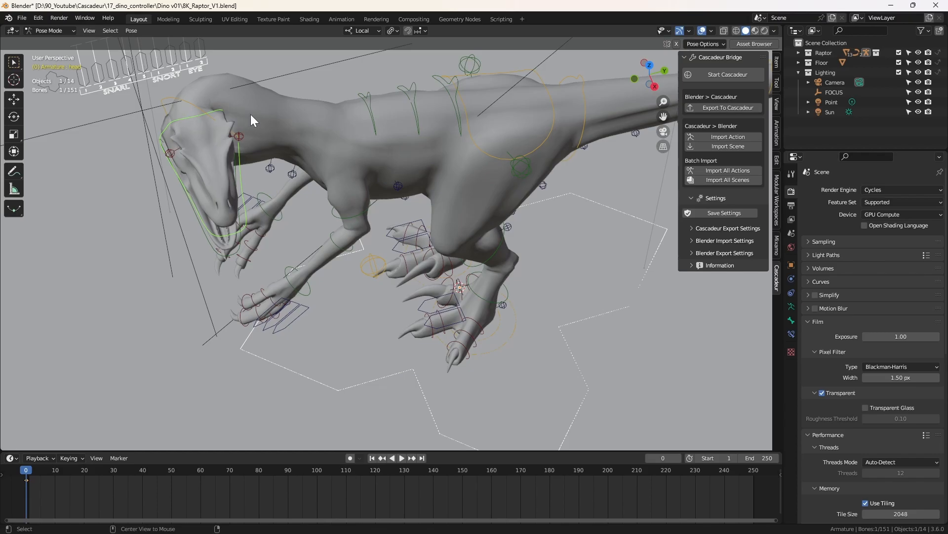
- Switch to Cascadeur, enter joint mode, and open the head joint's Fbx export properties
key("alt+Tab")
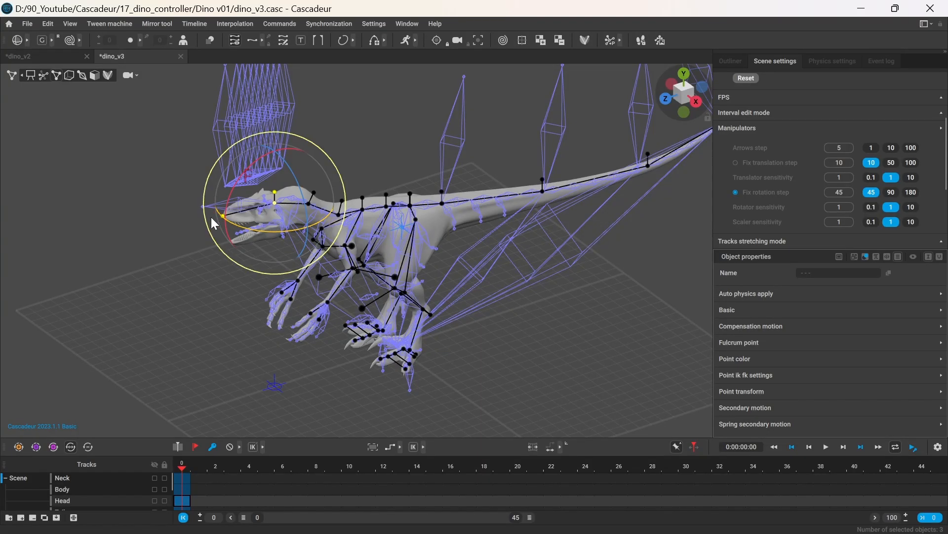
left_click(82, 75)
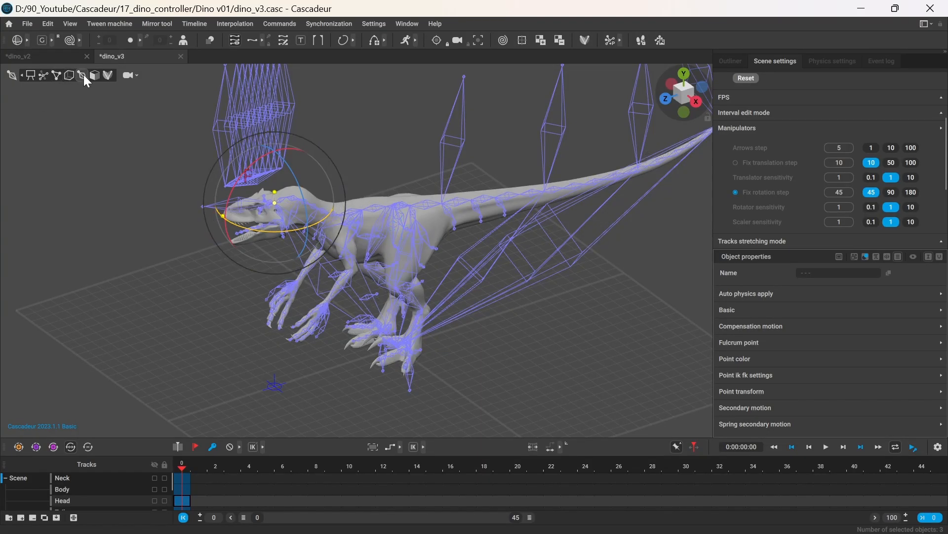
left_click(271, 210)
left_click(269, 203)
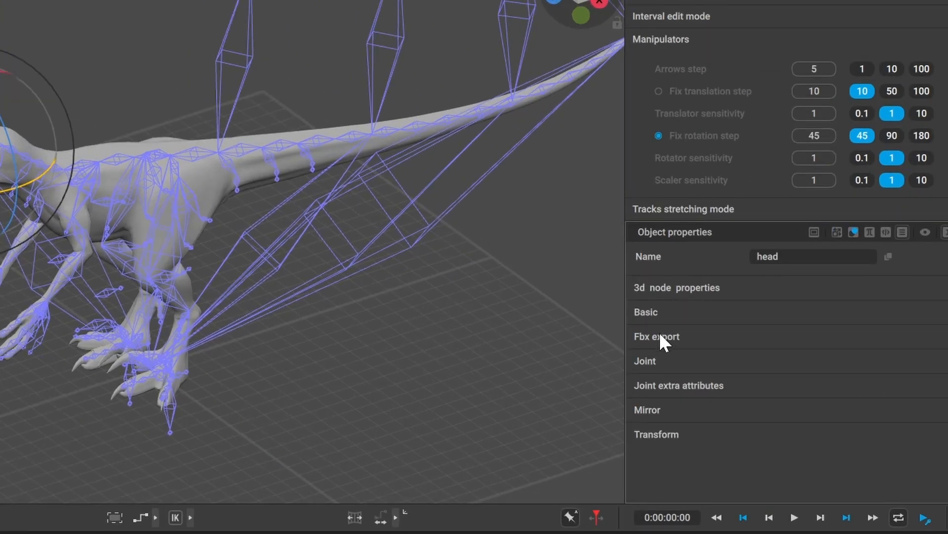
left_click(662, 338)
scroll(670, 341, "down", 2)
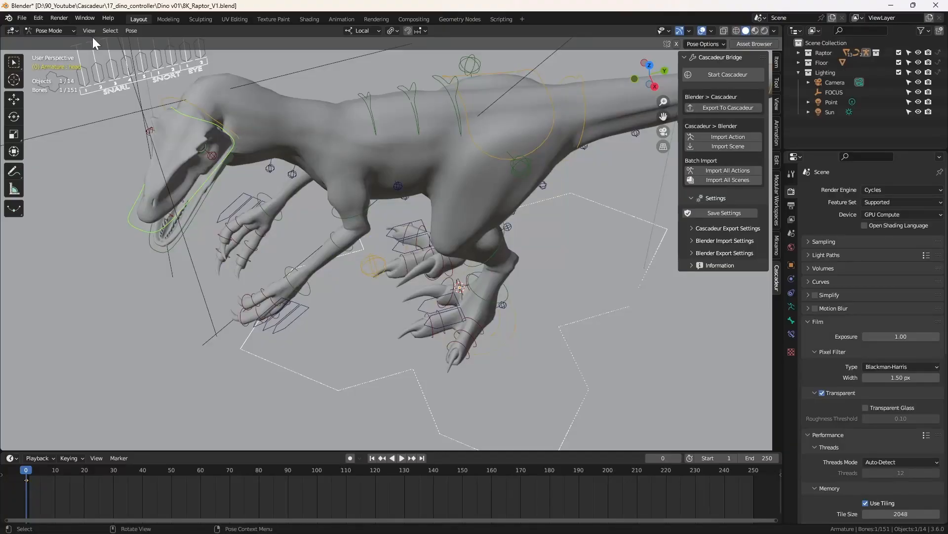
- Switch to Blender, return the raptor's armature to Object Mode, and import the Cascadeur action onto it for checking the head
left_click(54, 31)
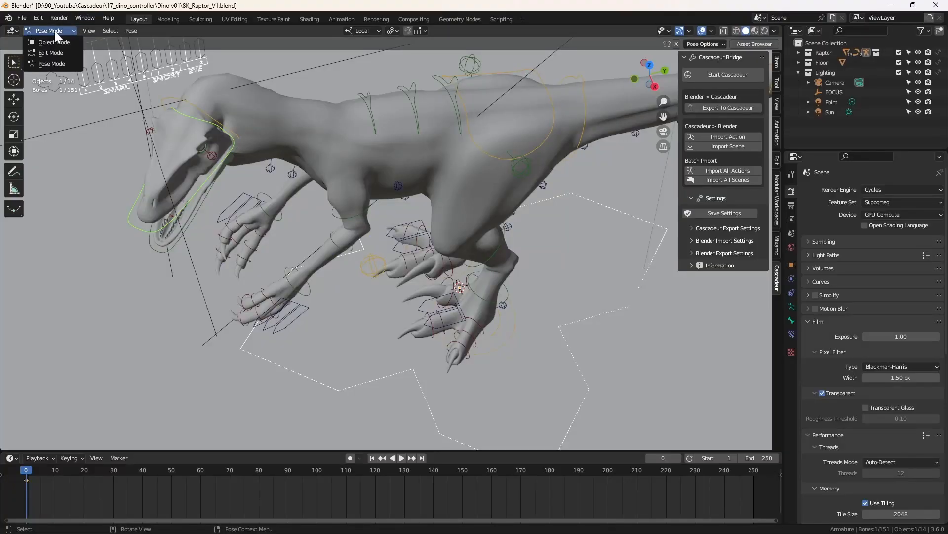
left_click(741, 136)
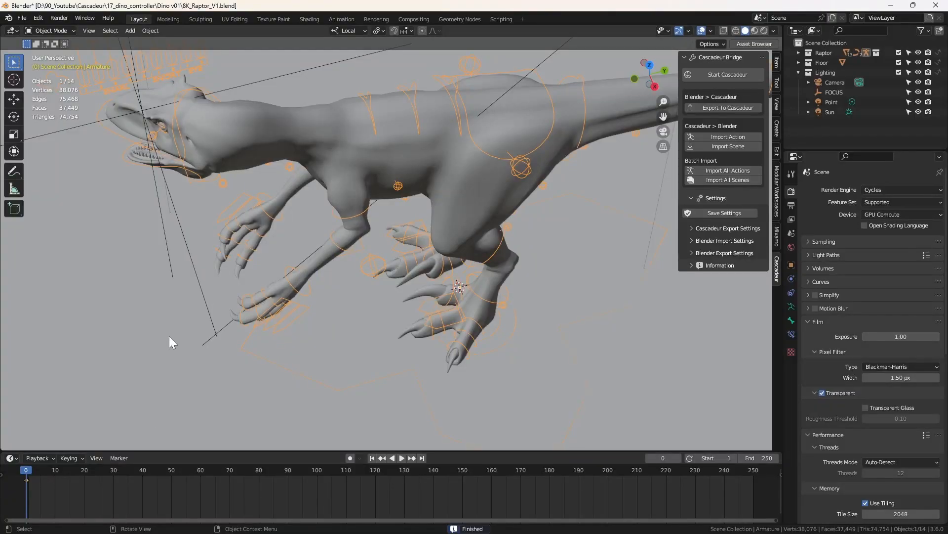
middle_click_drag(148, 284, 315, 338)
scroll(314, 333, "up", 2)
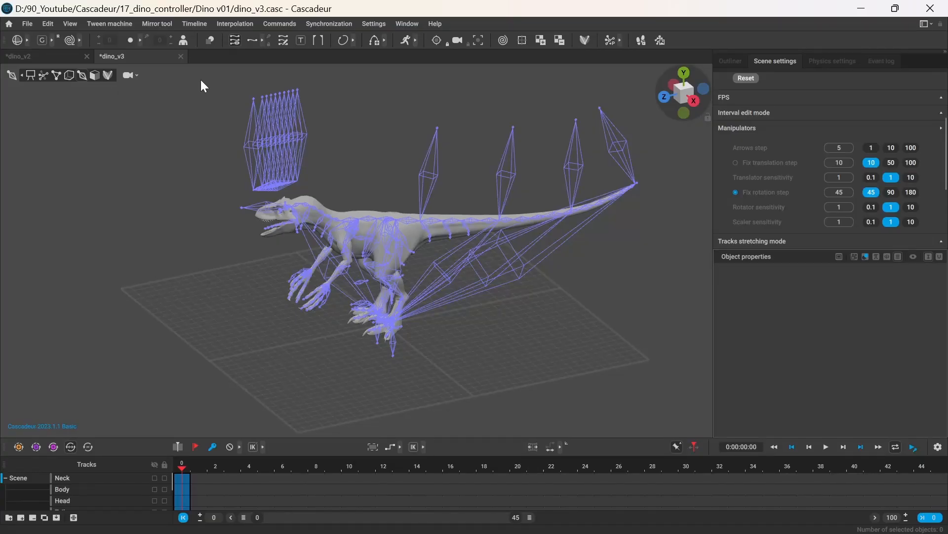
- Switch to the dino_v3 scene in Cascadeur and box-select all of the raptor's joints
left_click_drag(200, 80, 647, 375)
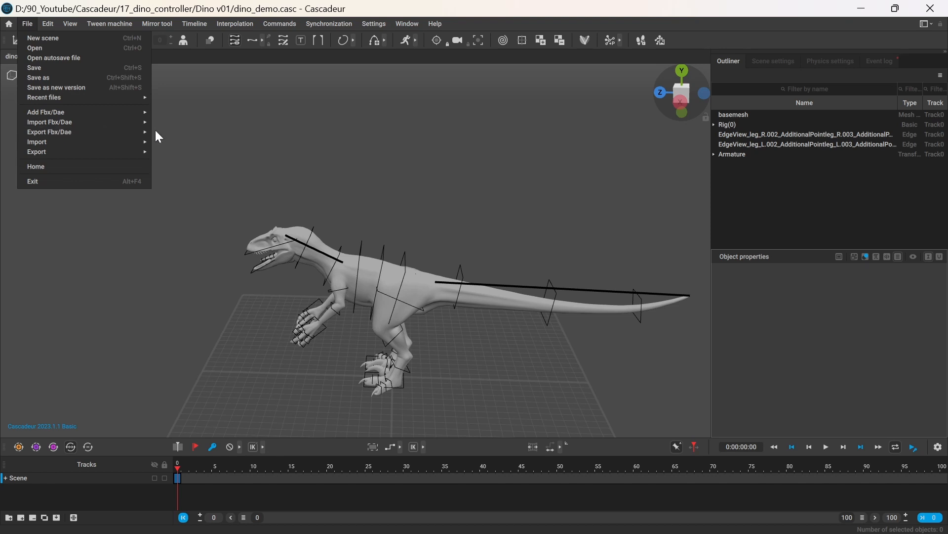
- Try to export the dino_demo scene in Fbx/Dae format, and dismiss the license notice
mouse_move(134, 132)
left_click(167, 143)
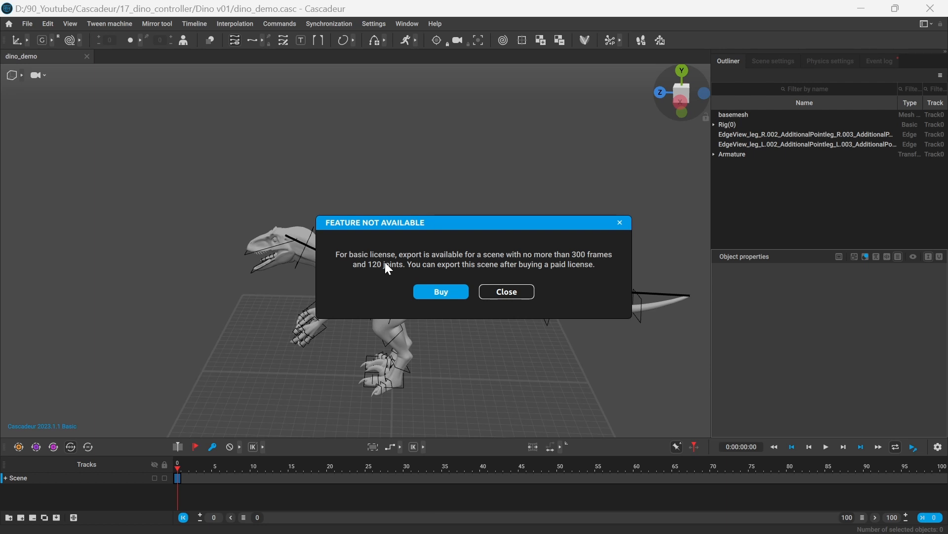
left_click(508, 296)
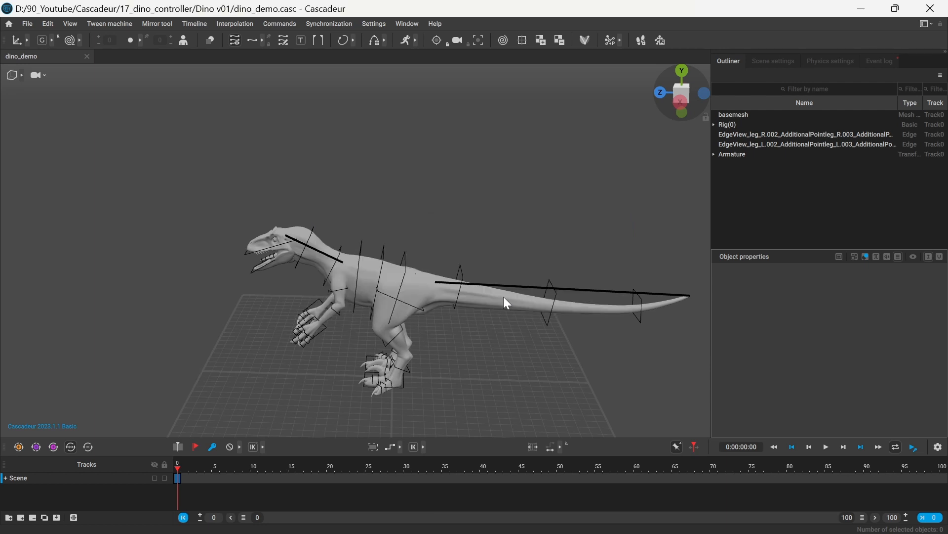